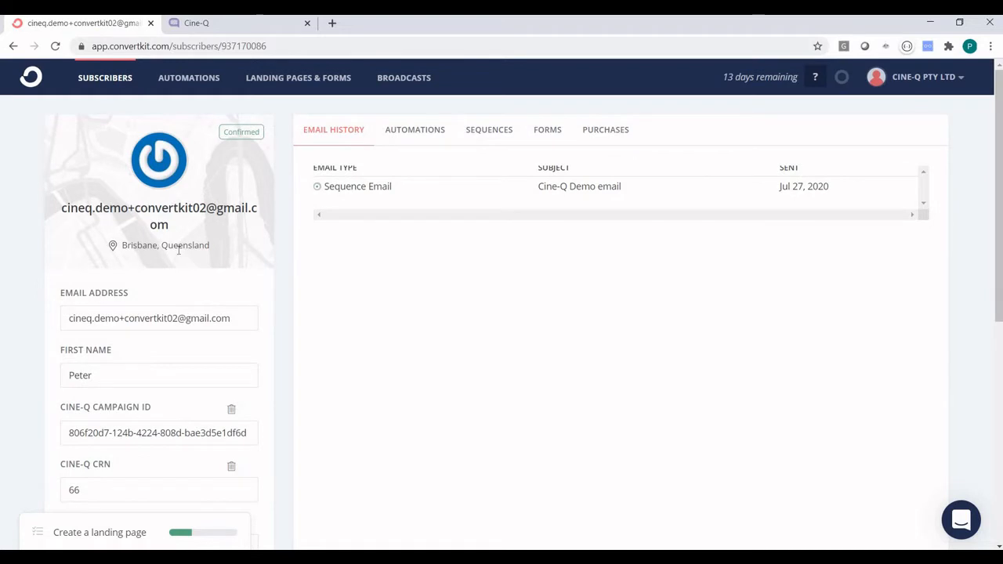
pyautogui.scroll(-5, 179, 249)
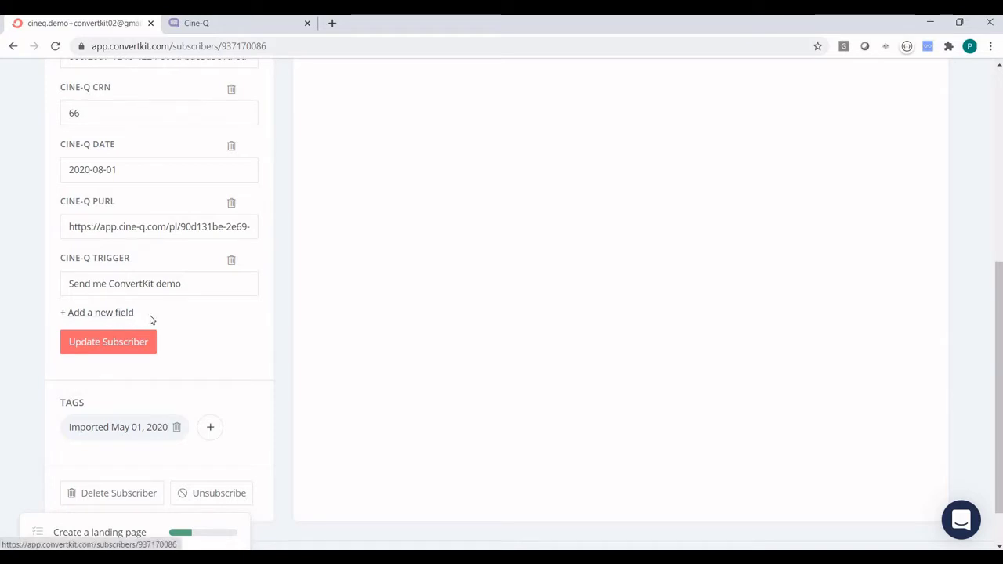
pyautogui.scroll(2, 148, 317)
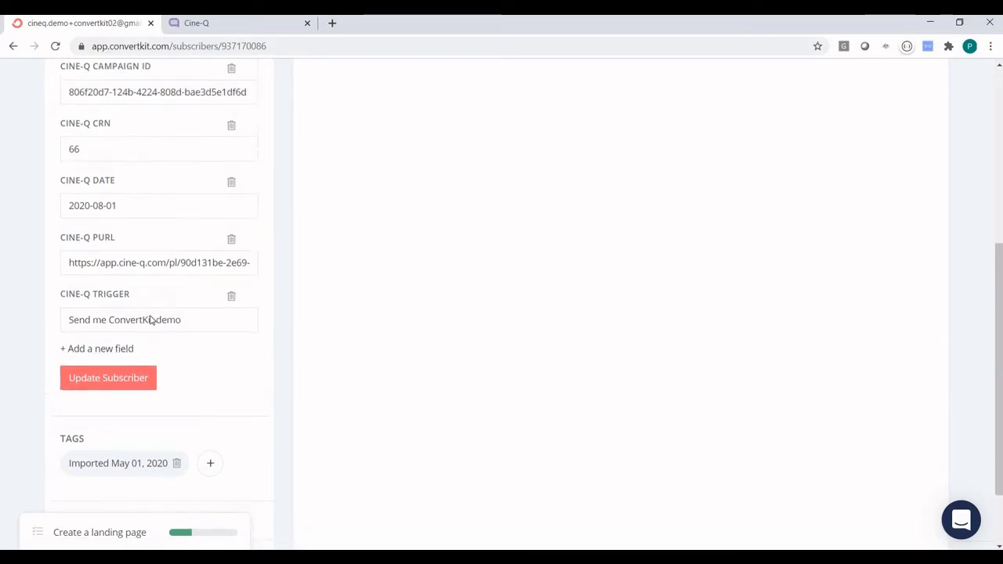
pyautogui.scroll(1, 113, 171)
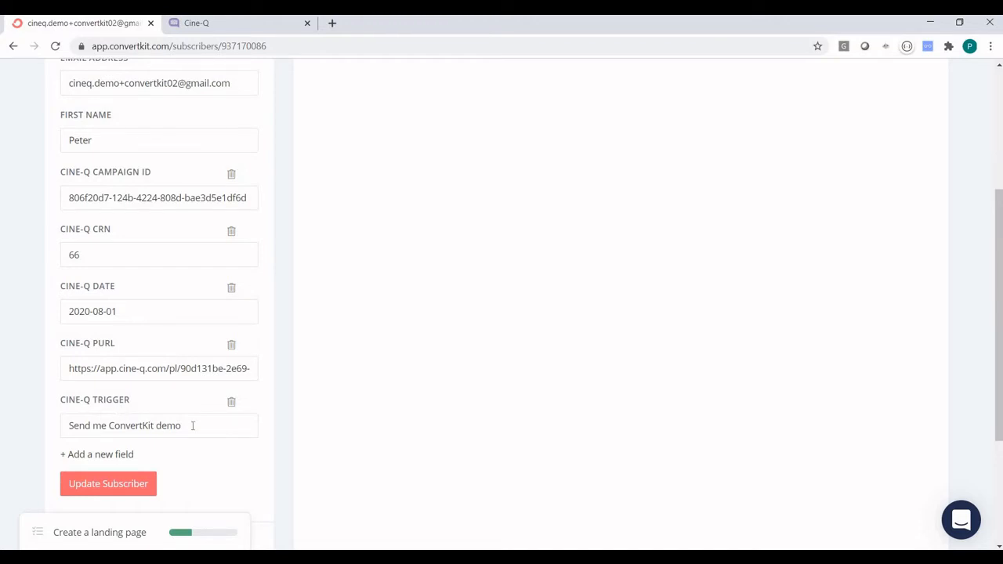
pyautogui.scroll(3, 192, 425)
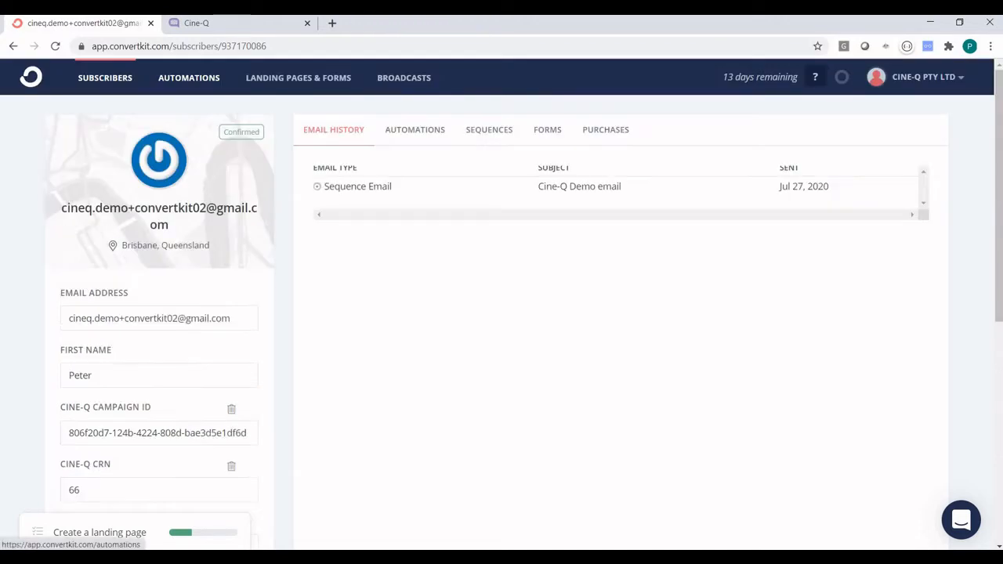
# Open the Send Cine-Q Demo automation for editing from the Automations list.
pyautogui.click(200, 81)
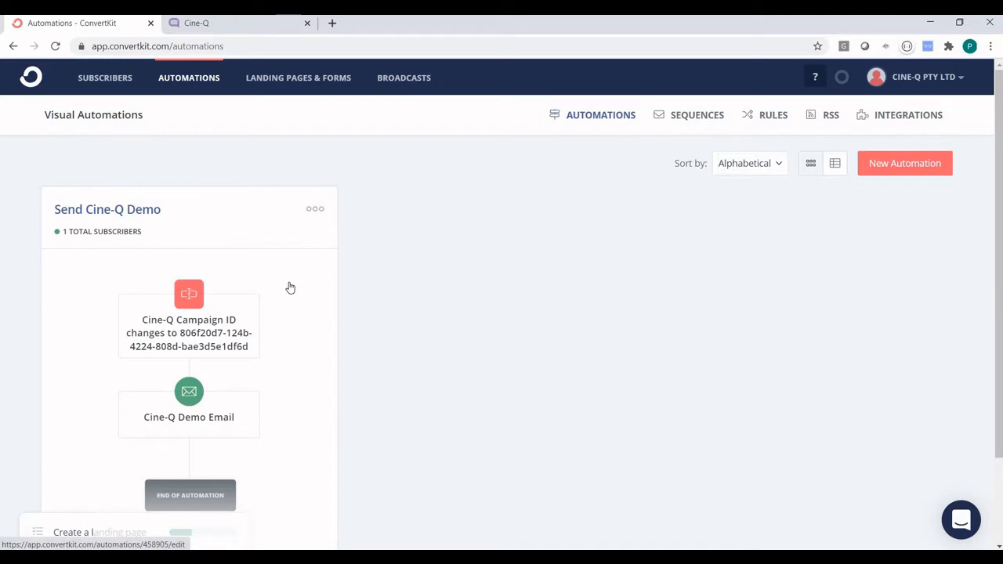
pyautogui.scroll(-1, 294, 259)
pyautogui.click(314, 202)
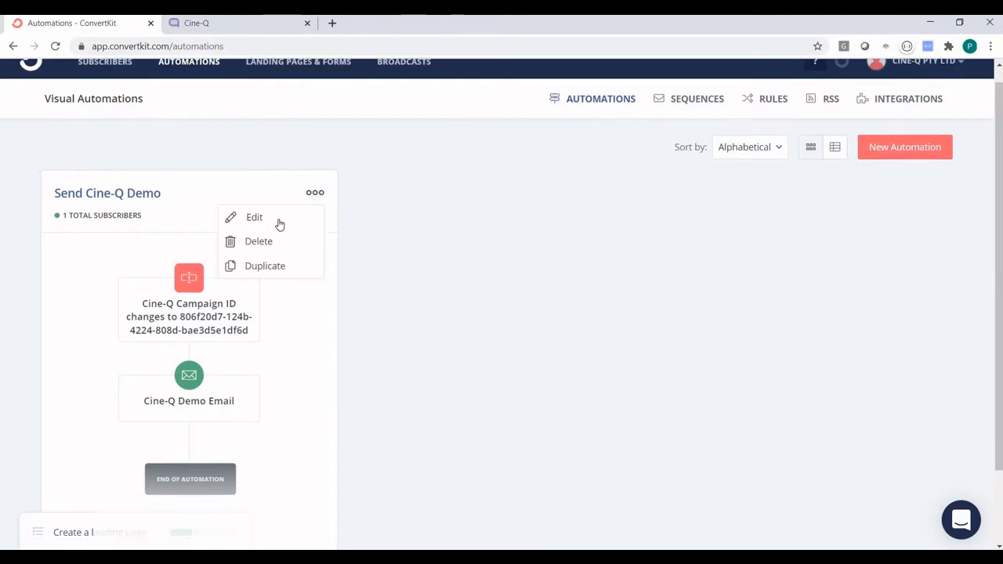
pyautogui.click(279, 223)
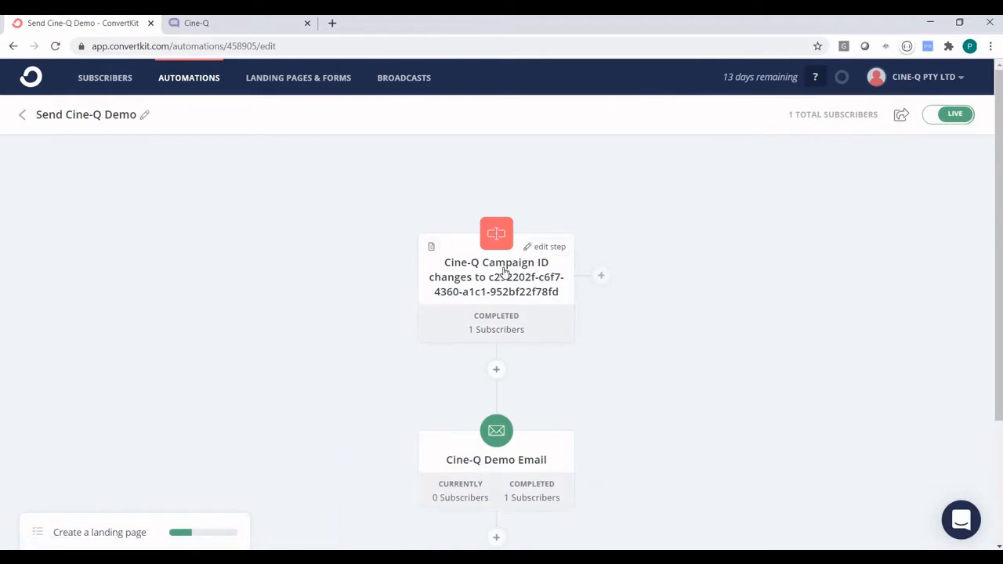
# Inspect the Campaign ID trigger's settings and close them without changes.
pyautogui.click(603, 276)
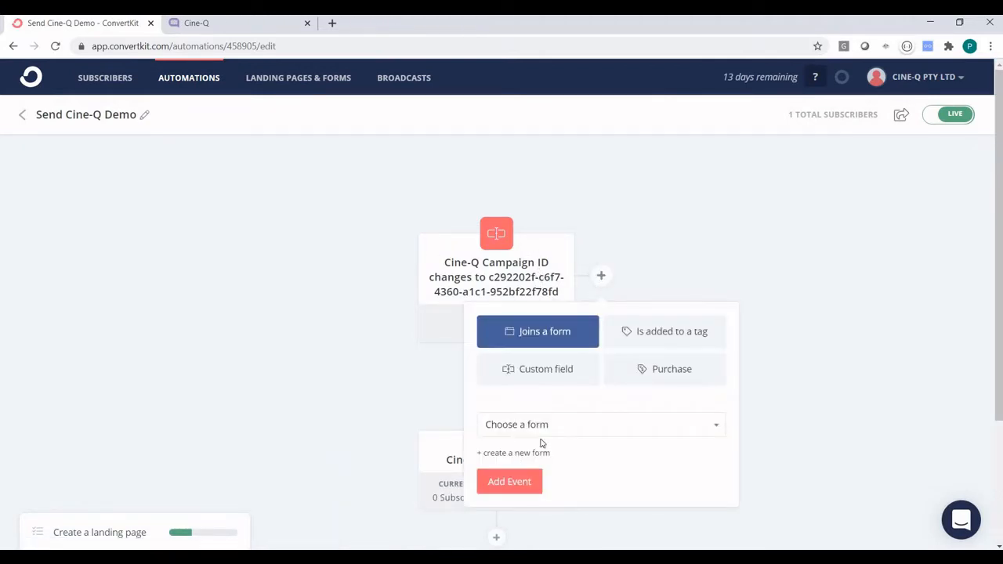
pyautogui.click(350, 334)
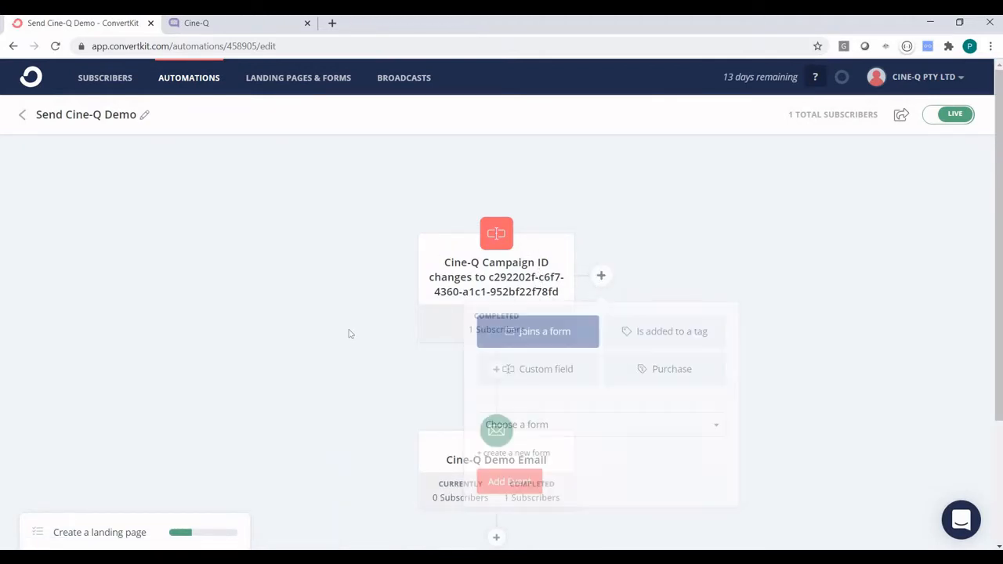
pyautogui.click(517, 284)
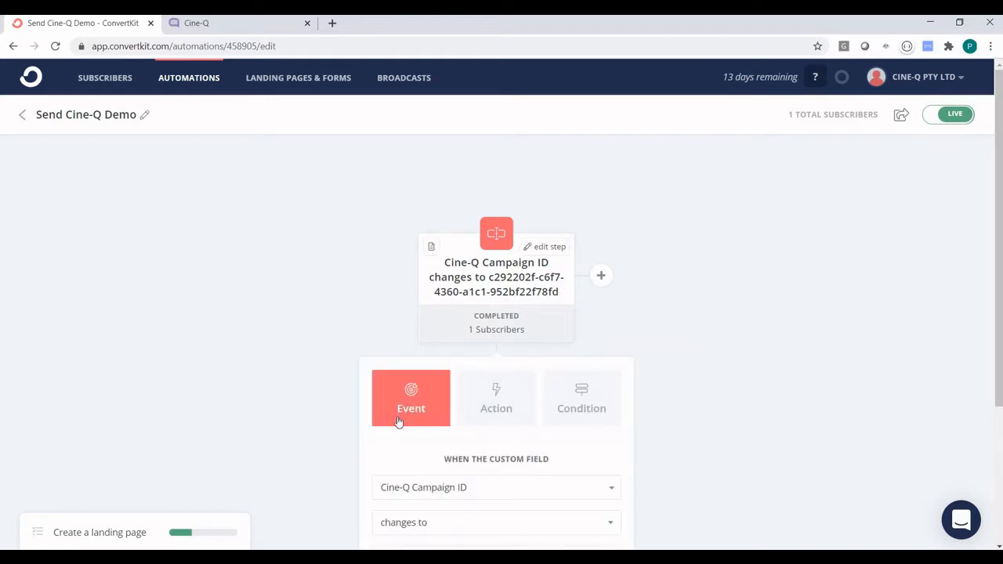
pyautogui.scroll(-2, 361, 324)
pyautogui.scroll(-1, 416, 287)
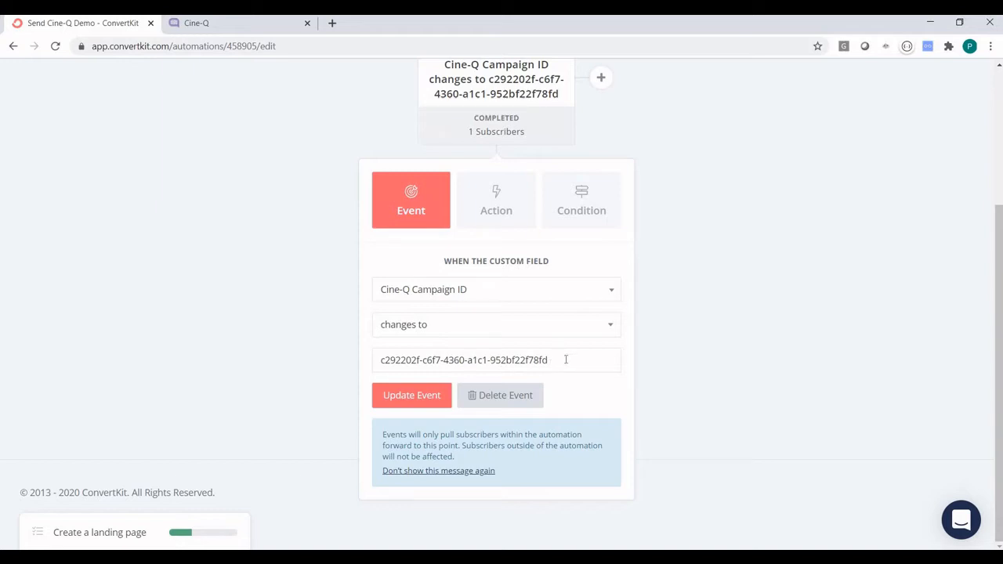
pyautogui.press('Escape')
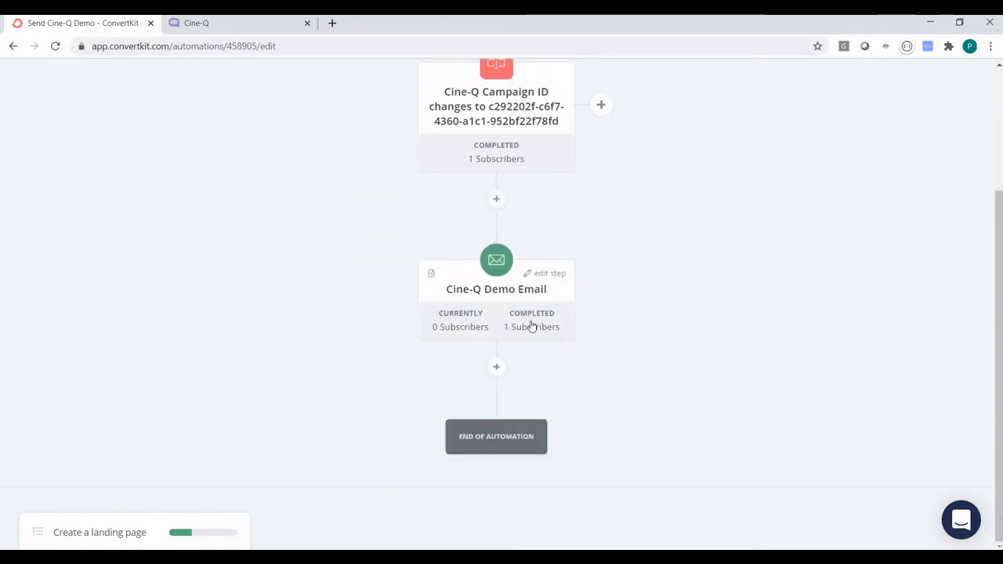
# Open the Cine-Q Demo Email and view its video image's link, leaving it unchanged.
pyautogui.click(492, 306)
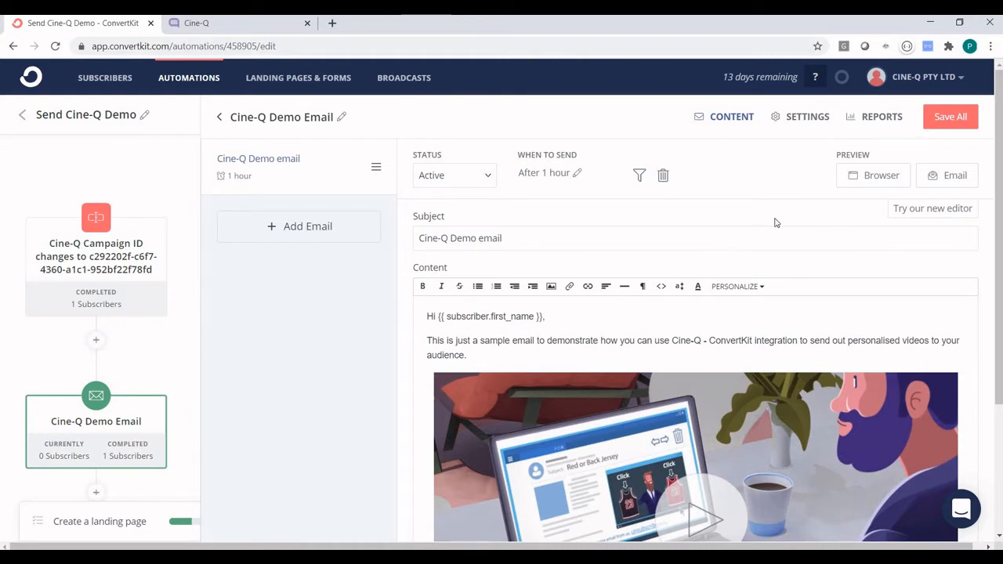
pyautogui.scroll(-1, 737, 236)
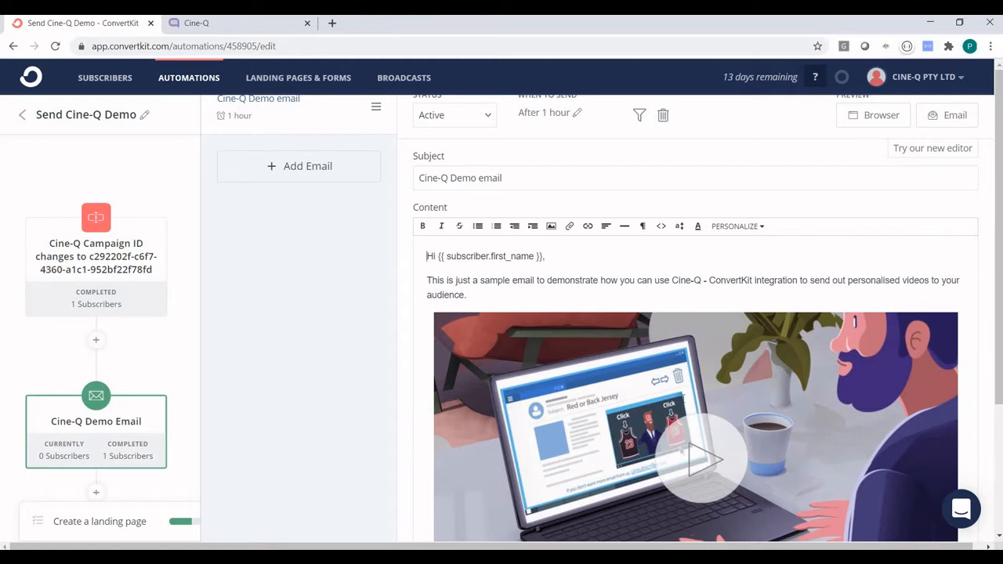
pyautogui.click(682, 398)
pyautogui.scroll(-2, 551, 397)
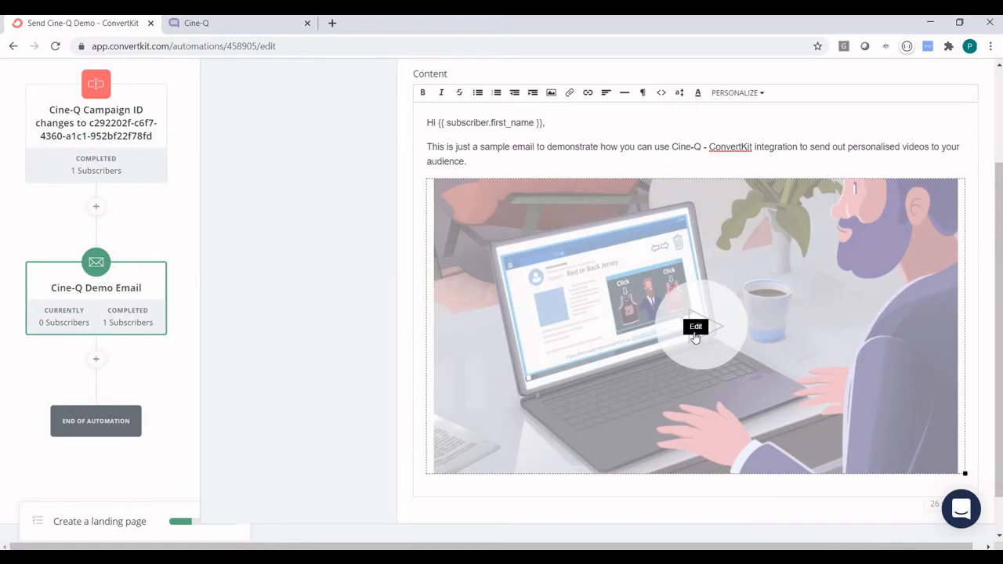
pyautogui.click(695, 327)
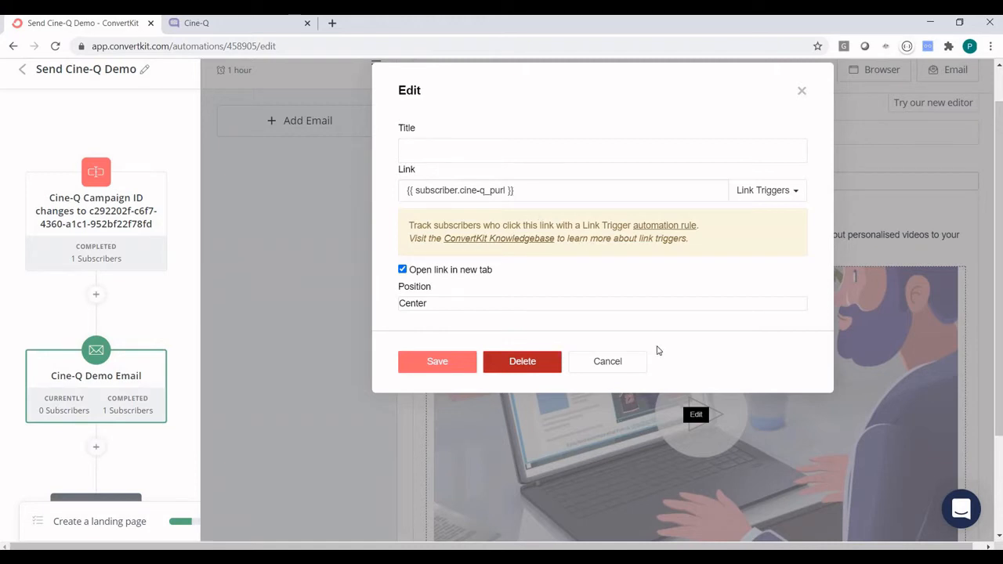
pyautogui.click(613, 368)
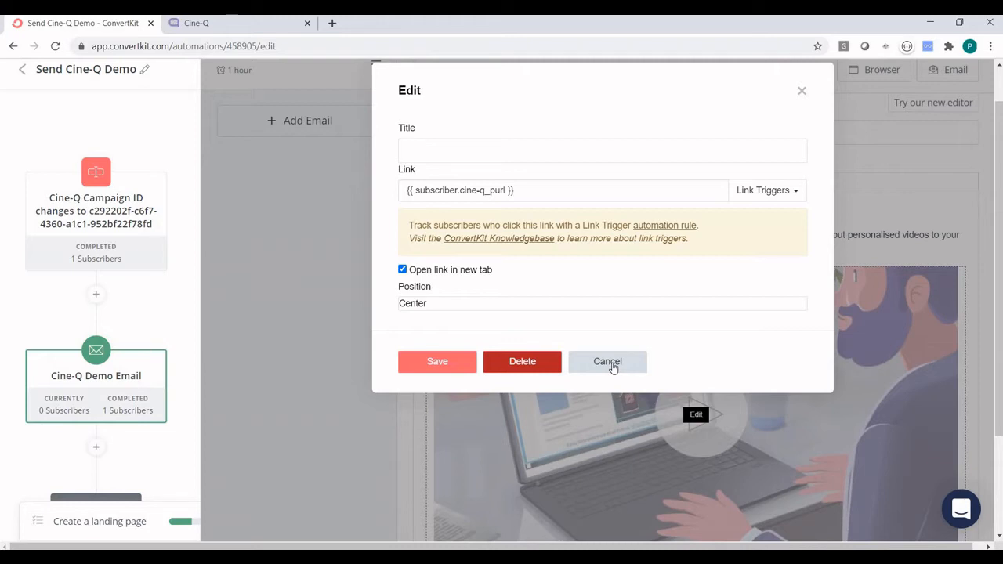
pyautogui.click(614, 367)
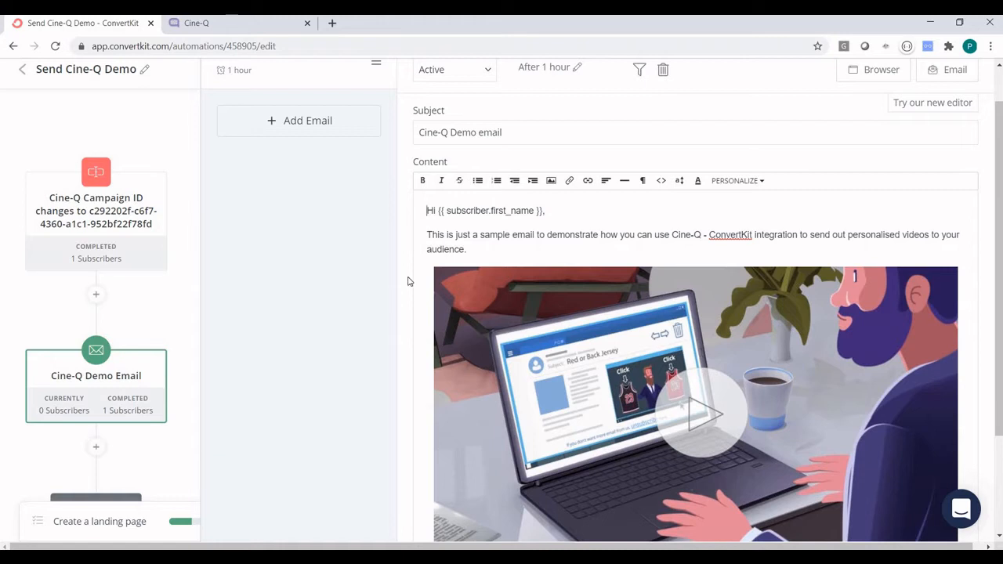
pyautogui.scroll(2, 404, 271)
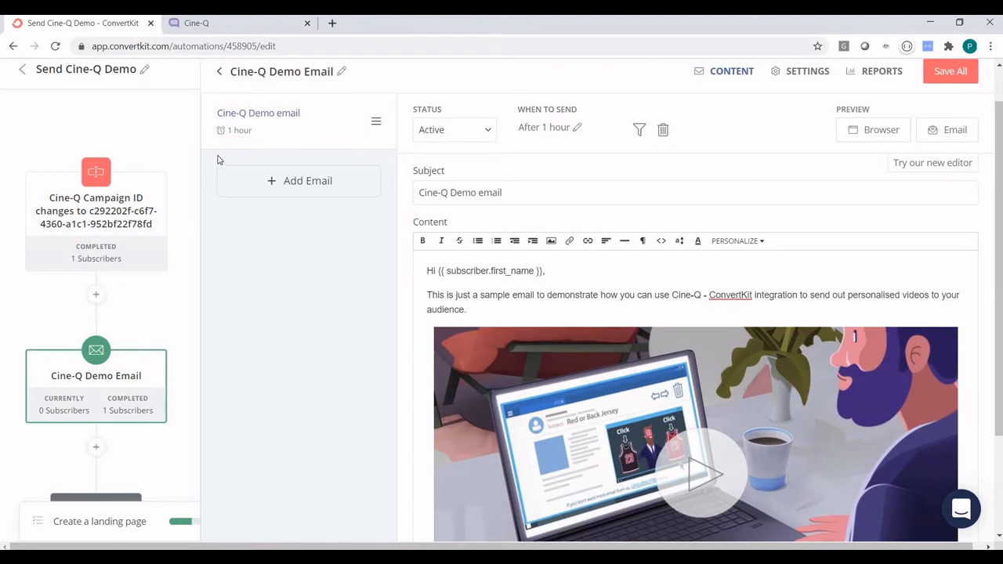
# In Cine-Q, open the Demo ConvertKit campaign from the Campaigns list.
pyautogui.click(202, 25)
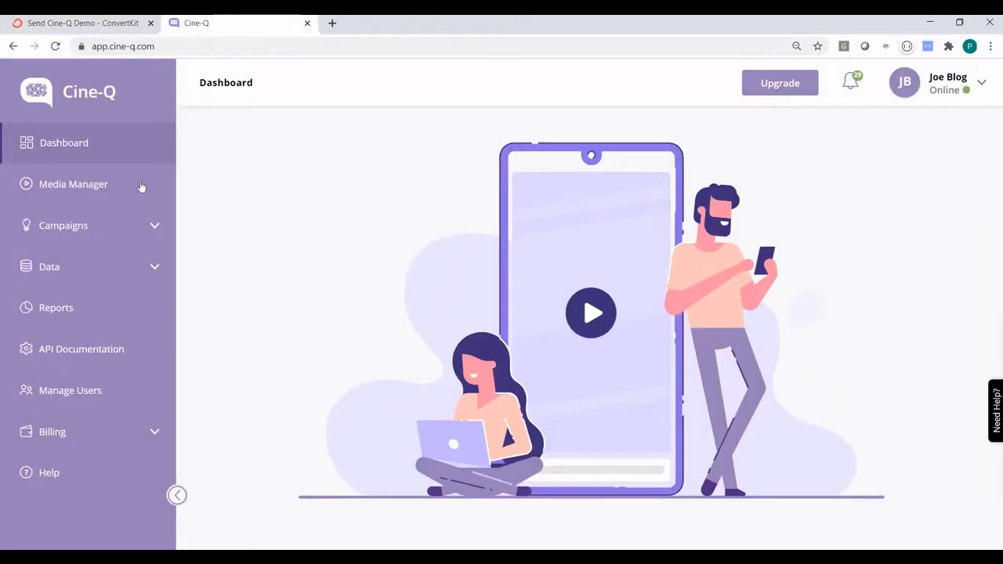
pyautogui.click(86, 242)
pyautogui.click(68, 268)
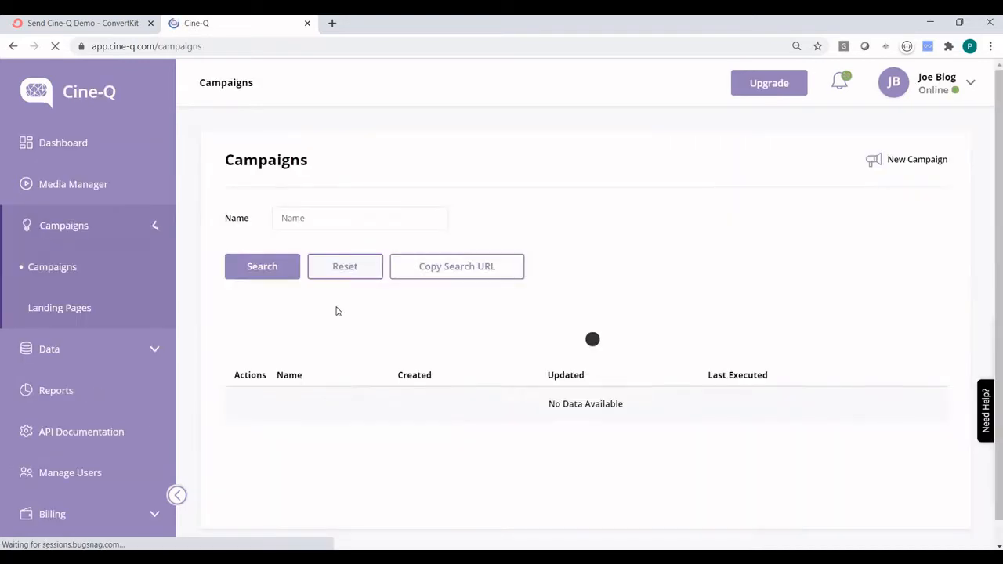
pyautogui.click(343, 336)
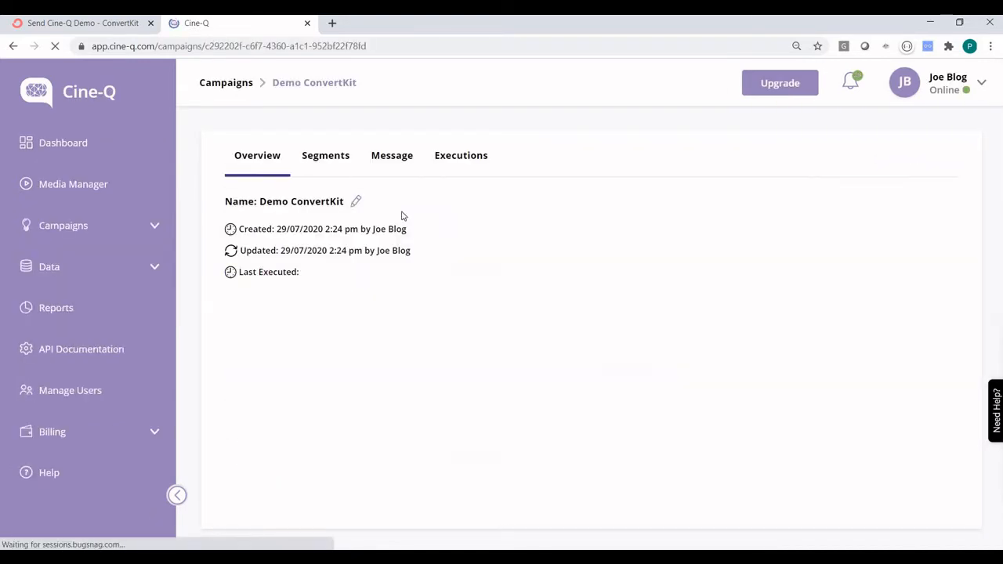
# Review the 'Send me ConvertKit demo' trigger segment's rules, then view the campaign's message media.
pyautogui.click(330, 163)
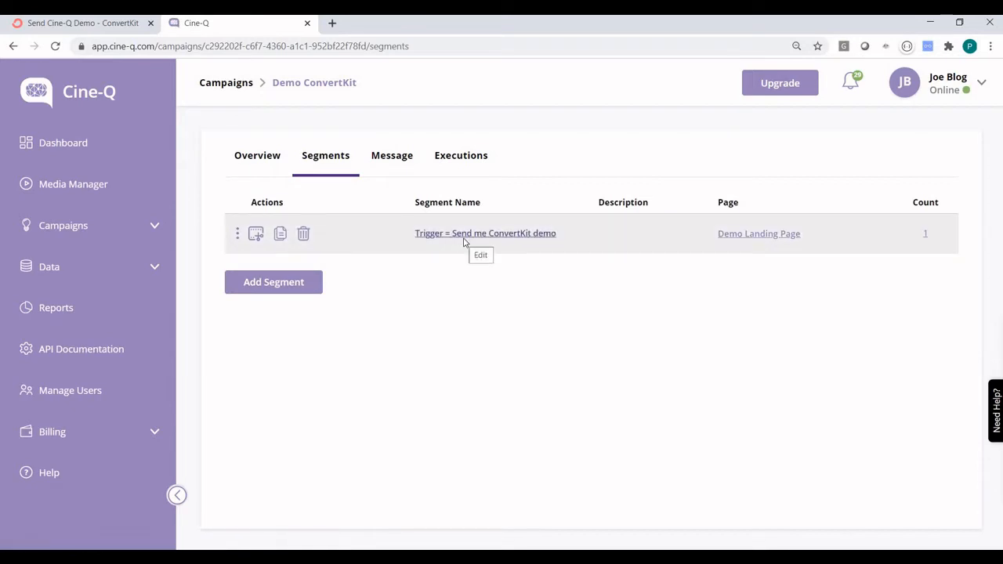
pyautogui.click(464, 235)
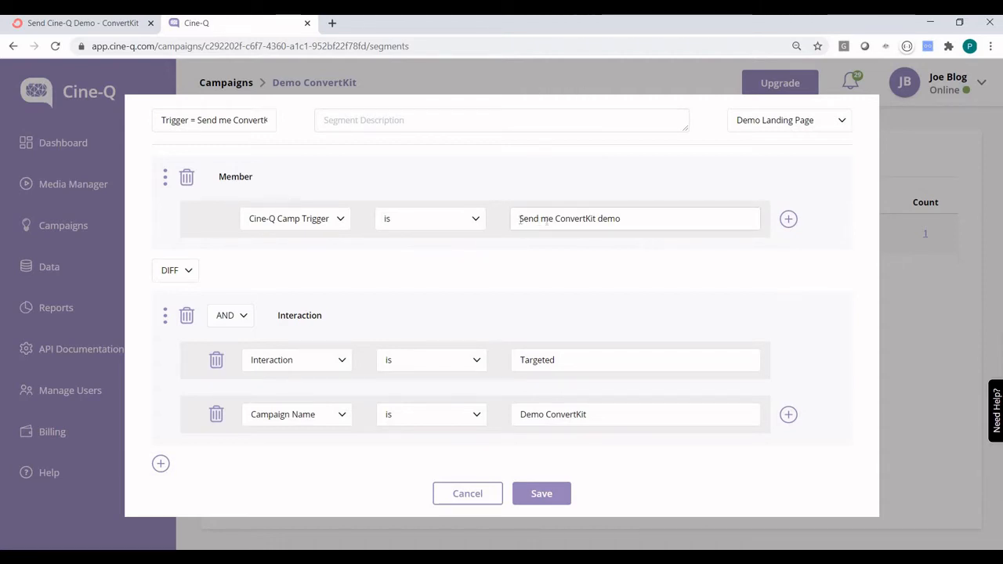
pyautogui.click(452, 78)
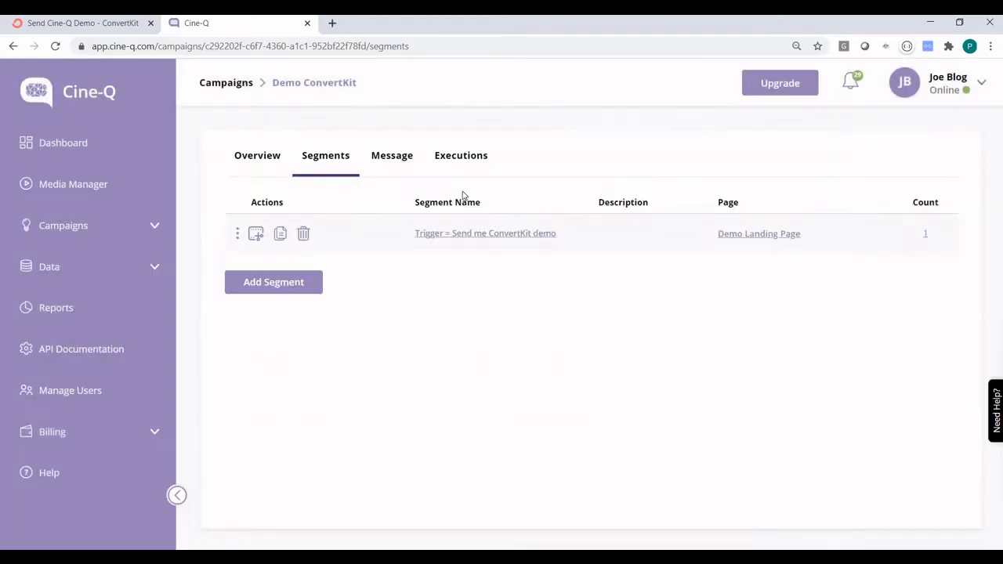
pyautogui.click(383, 159)
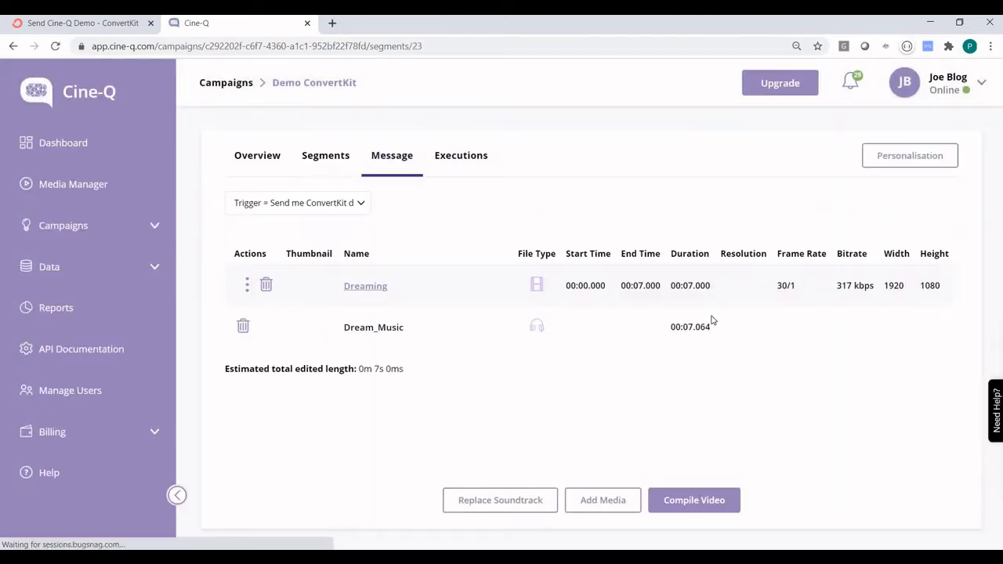
# Preview the Renewal Letter personalisation overlay on the video, then show the campaign's Executions.
pyautogui.click(909, 156)
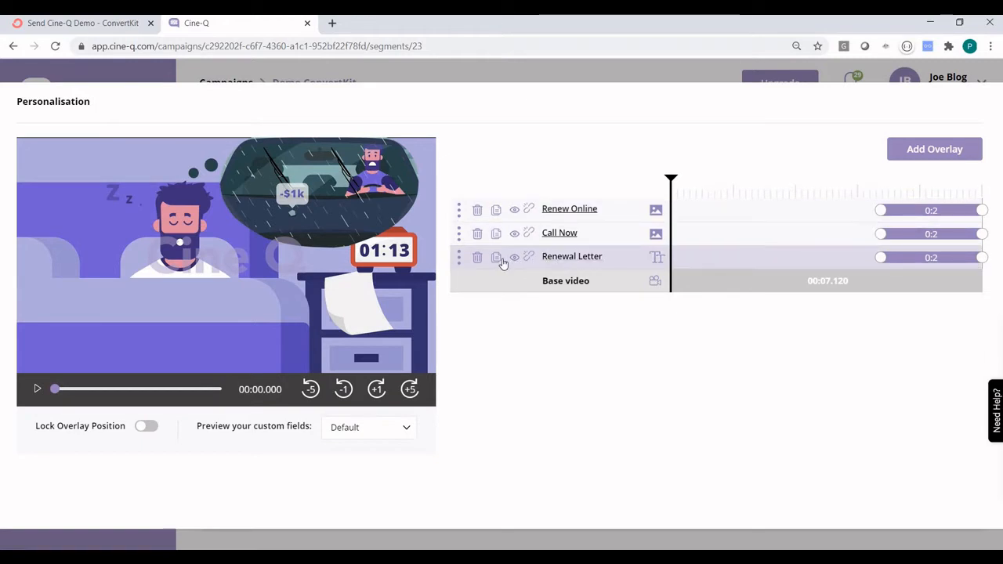
pyautogui.click(656, 257)
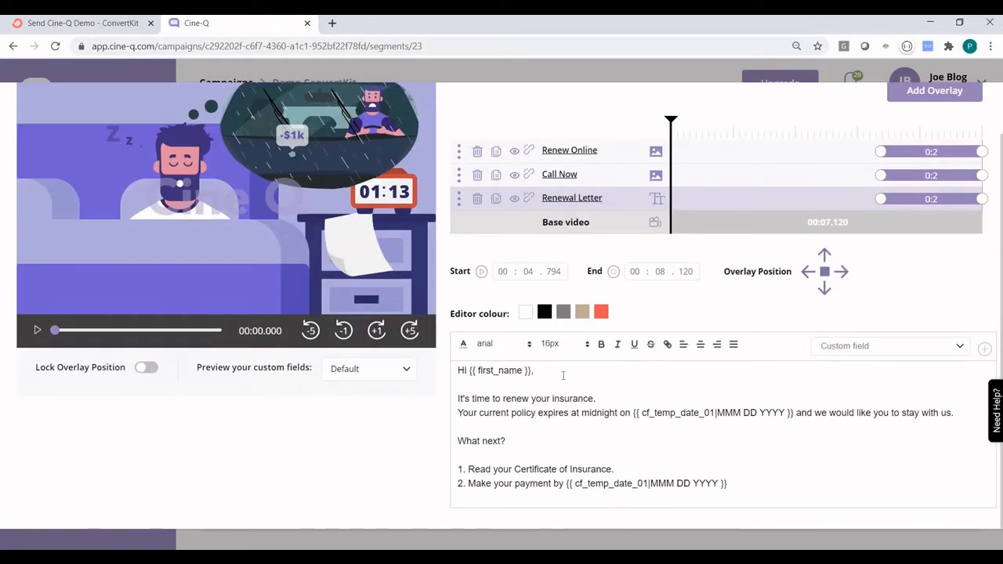
pyautogui.moveTo(673, 119); pyautogui.dragTo(950, 124)
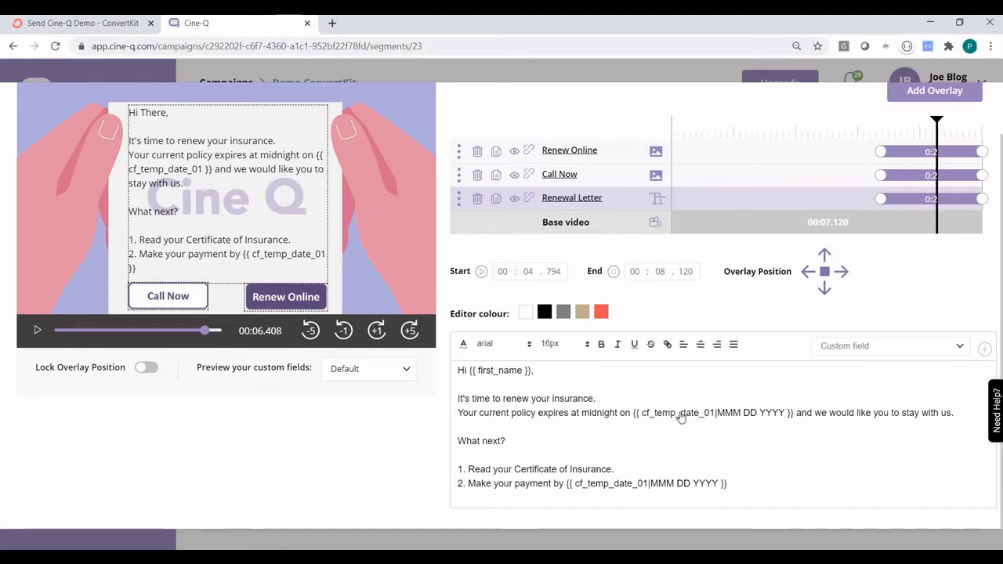
pyautogui.click(471, 76)
pyautogui.click(462, 160)
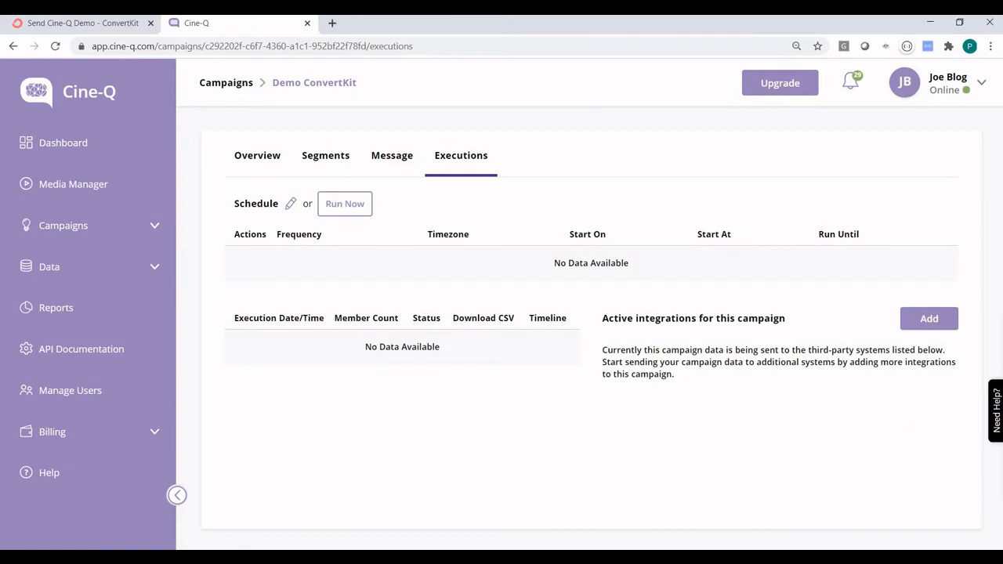
# Create a trigger-based schedule starting 1 July 2020 at 00:00 and running until 31/07/2099.
pyautogui.click(291, 205)
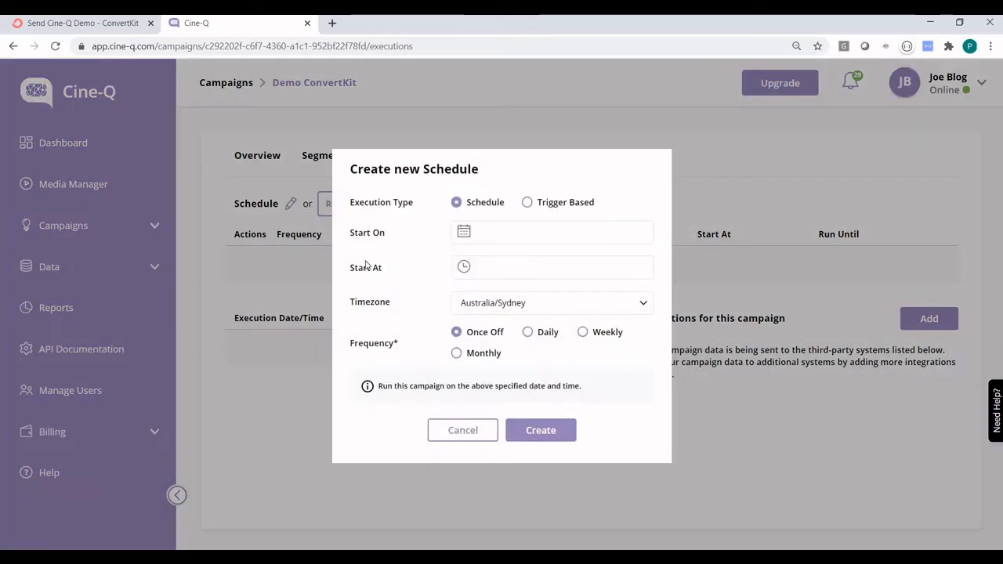
pyautogui.click(541, 202)
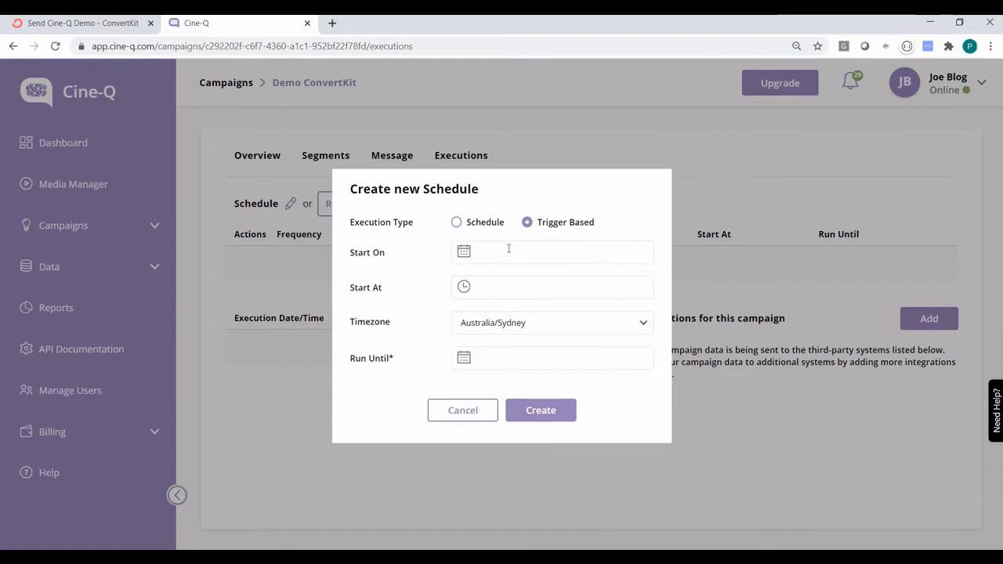
pyautogui.click(492, 252)
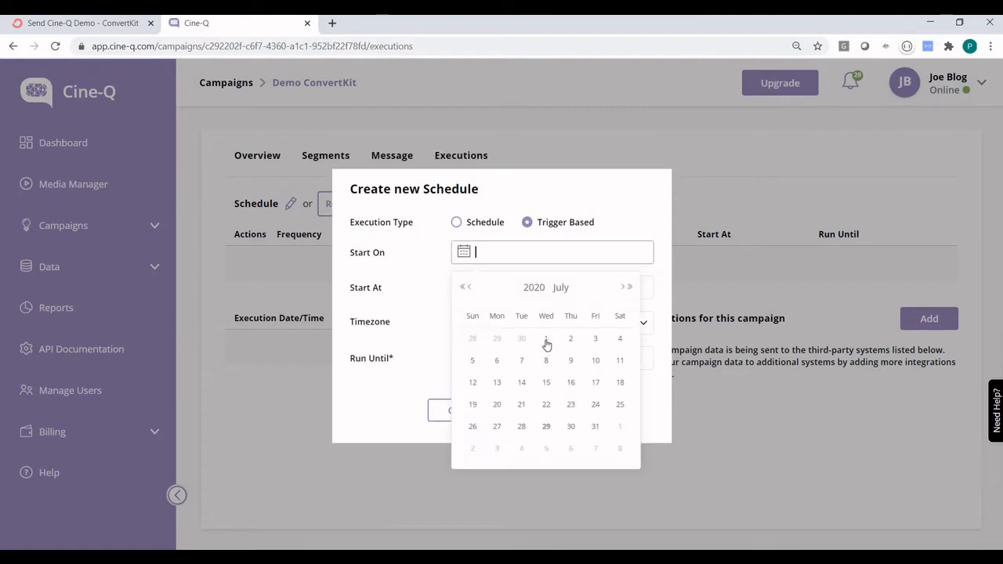
pyautogui.click(546, 339)
pyautogui.click(493, 290)
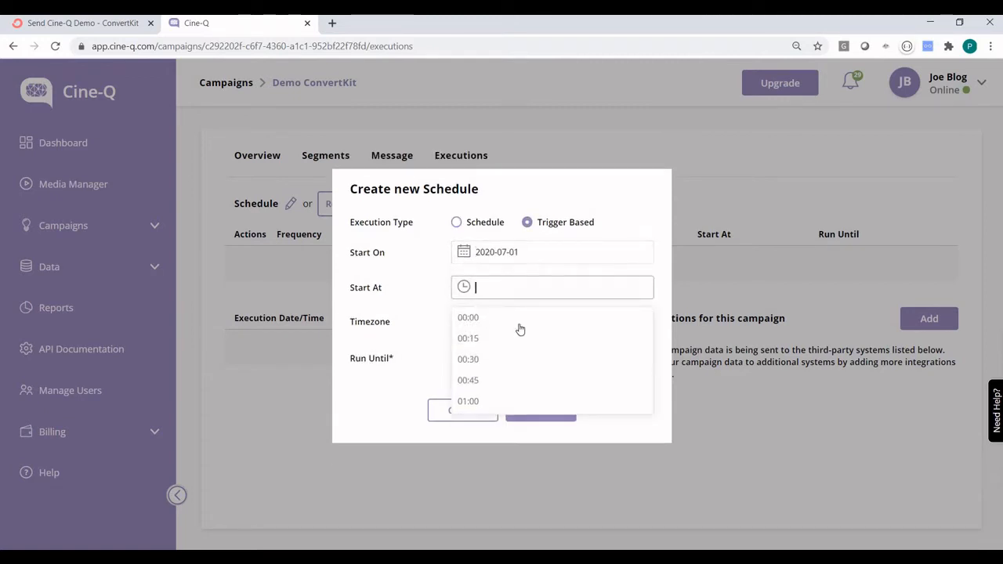
pyautogui.click(519, 320)
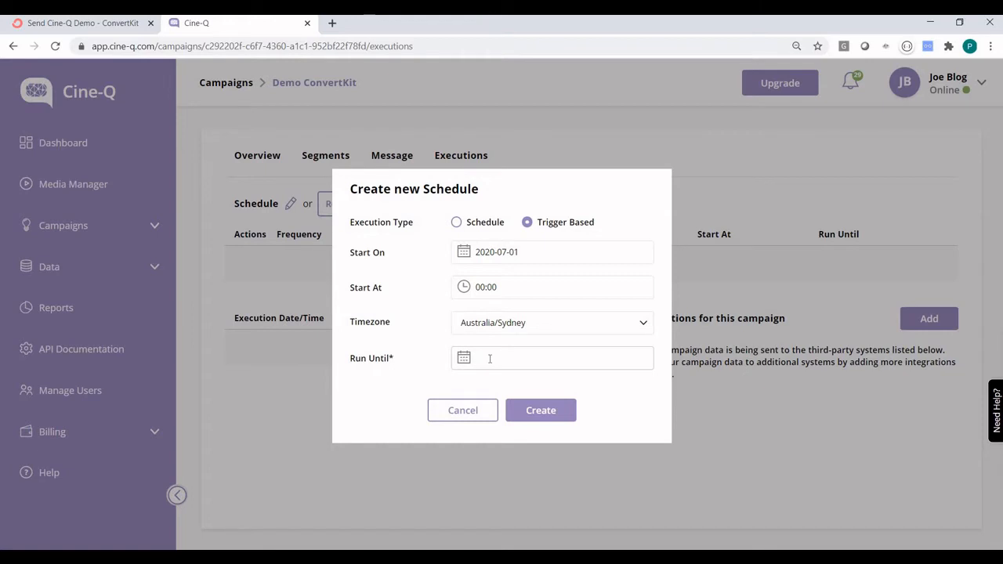
pyautogui.click(555, 357)
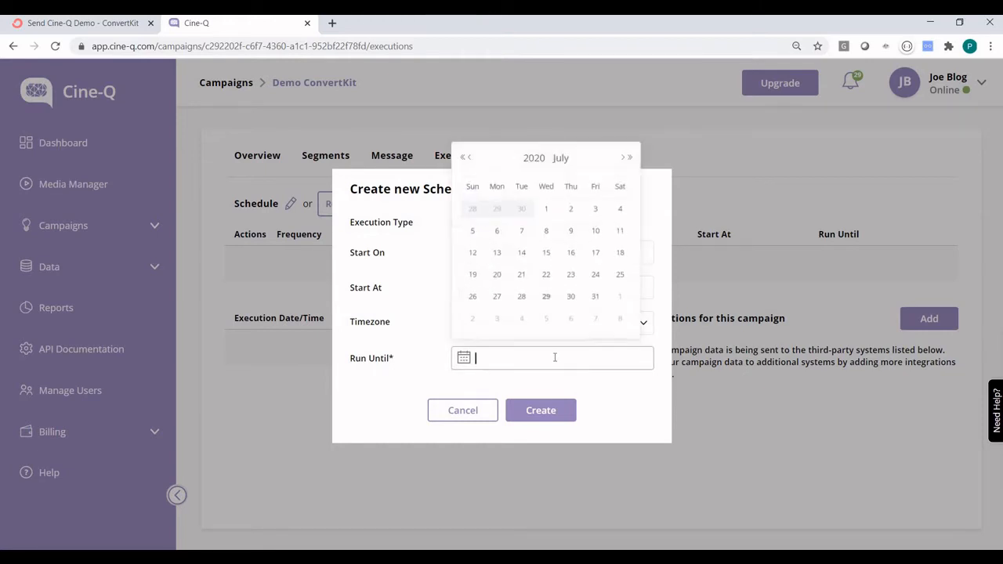
pyautogui.click(597, 297)
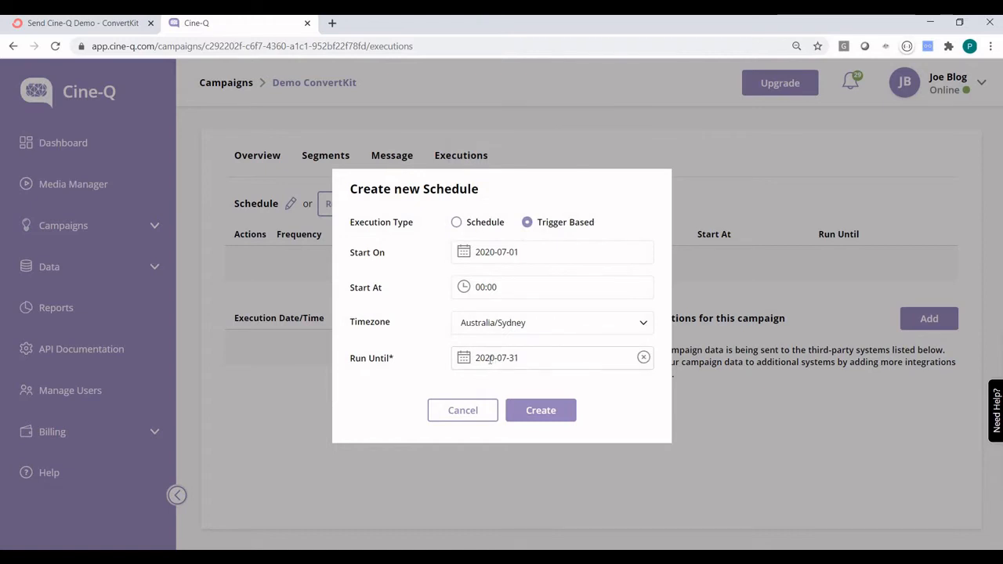
pyautogui.click(490, 359)
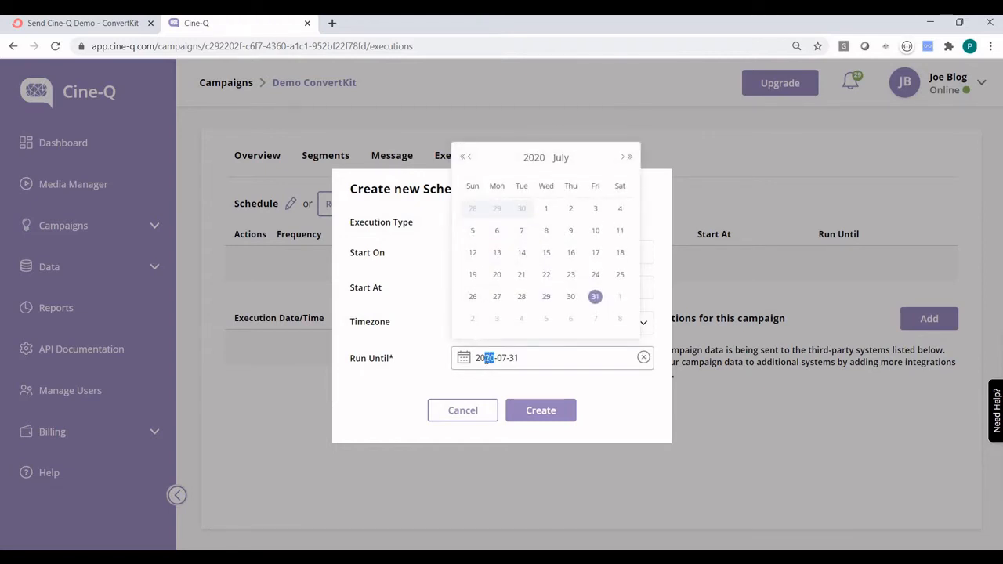
pyautogui.write('99')
pyautogui.click(546, 412)
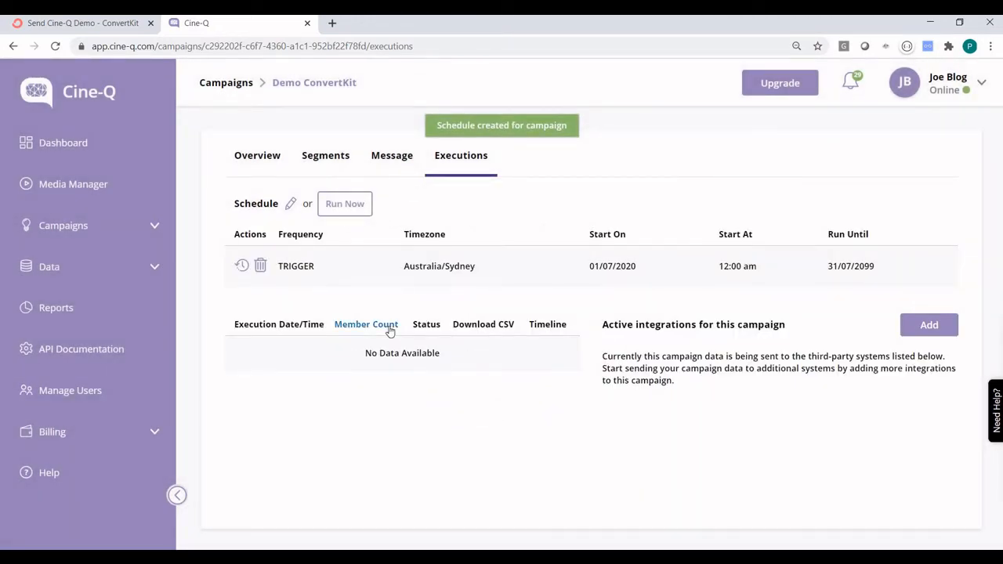
# Create a ConvertKit integration under Data > Integrations, open its settings, and return to ConvertKit.
pyautogui.click(135, 272)
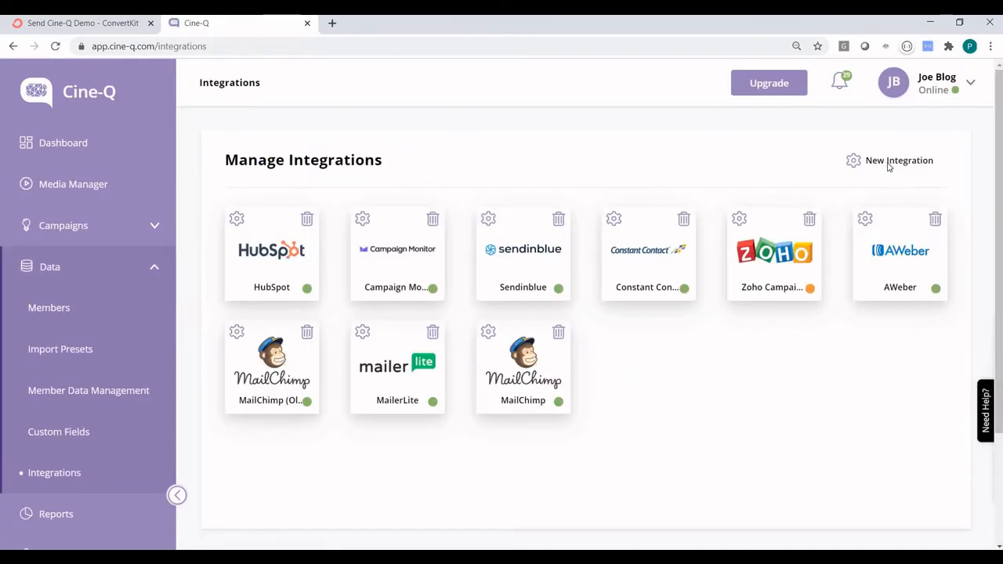
pyautogui.click(884, 167)
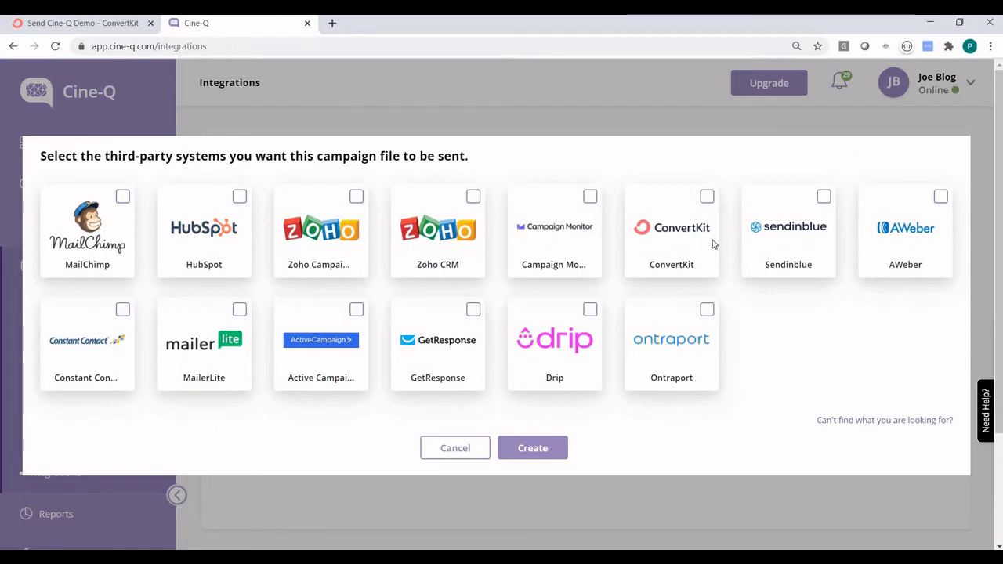
pyautogui.click(707, 196)
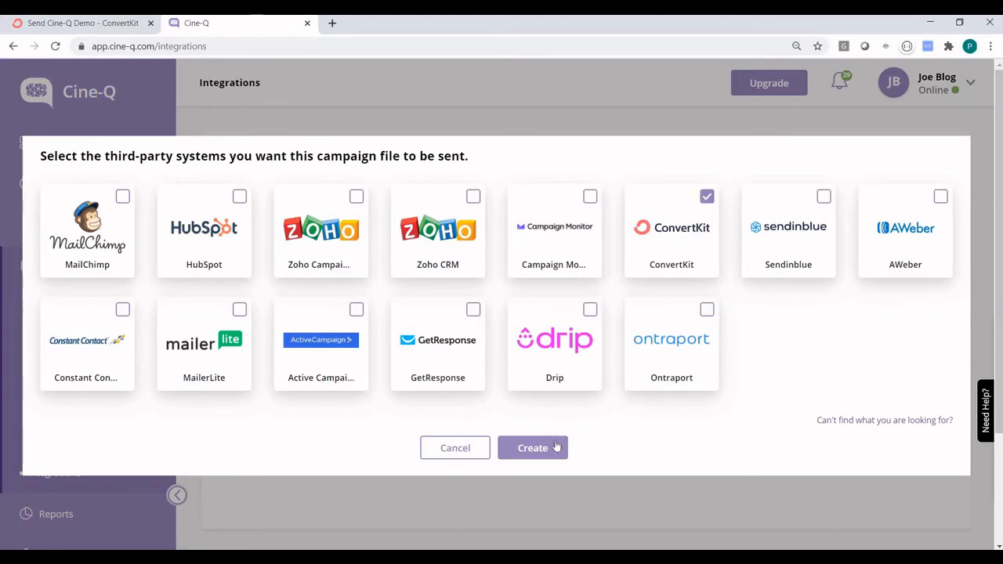
pyautogui.click(548, 449)
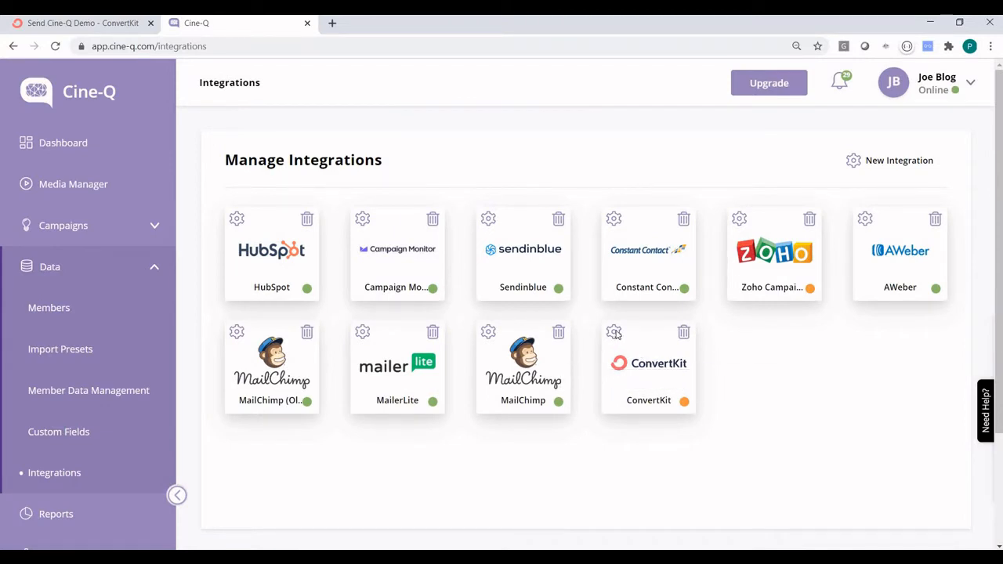
pyautogui.click(615, 333)
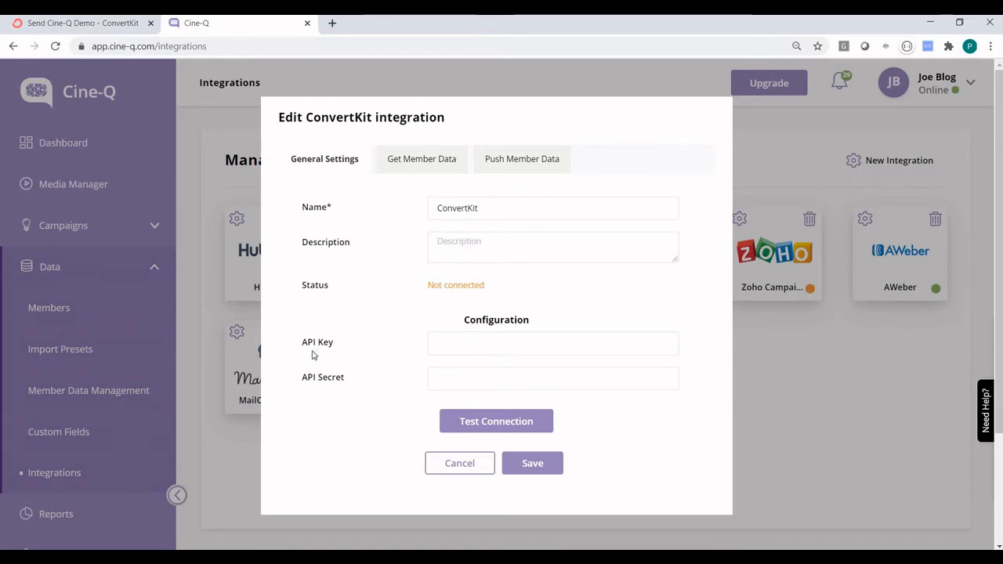
pyautogui.click(74, 28)
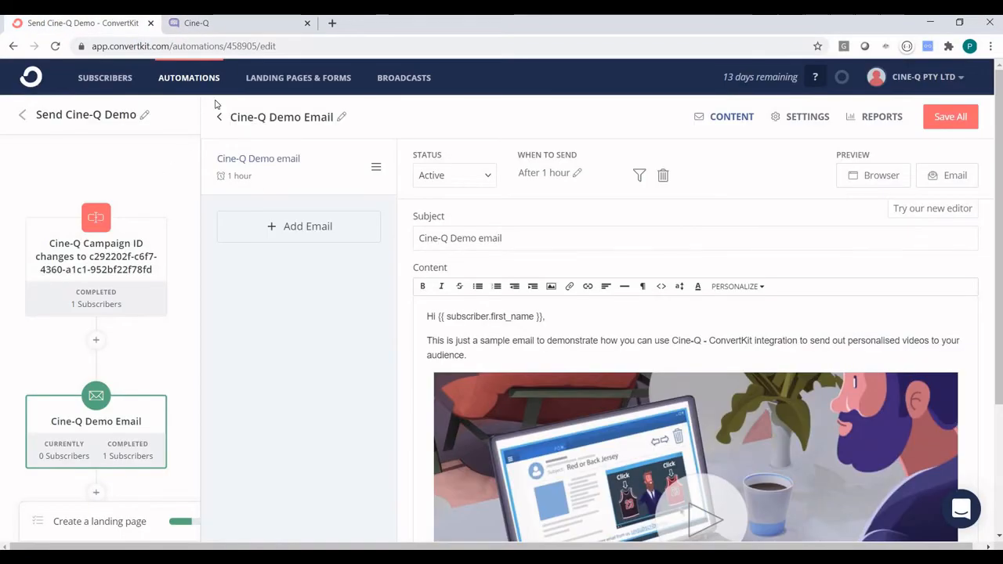
pyautogui.click(925, 77)
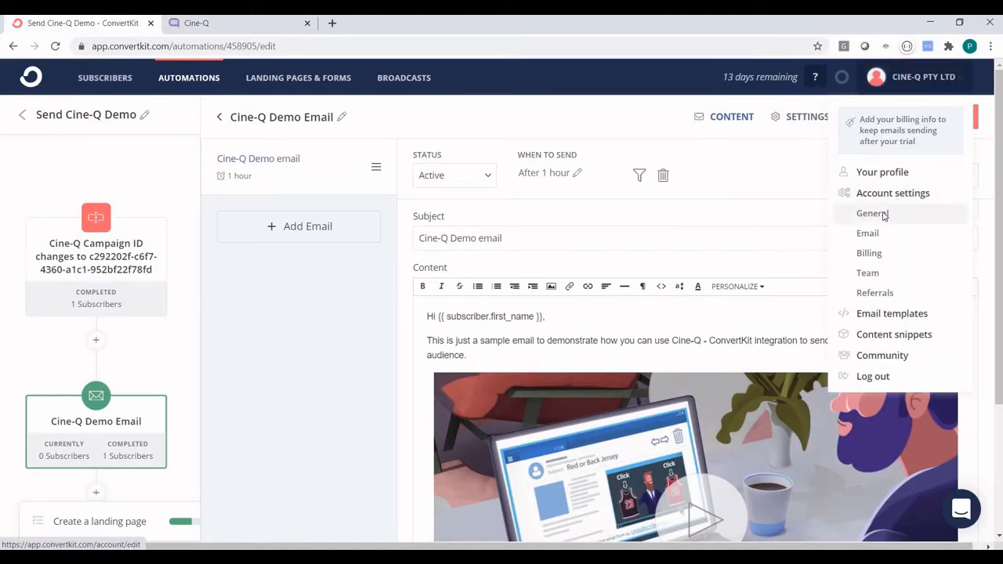
# Copy the API key from ConvertKit's general account settings into Cine-Q's API Key field.
pyautogui.click(871, 214)
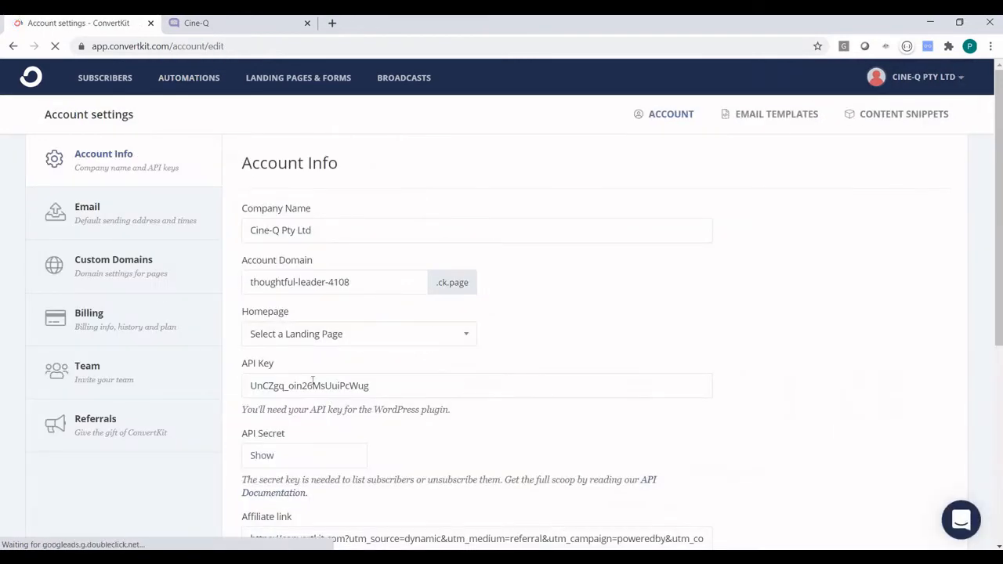
pyautogui.doubleClick(353, 385)
pyautogui.hotkey('ctrl', 'c')
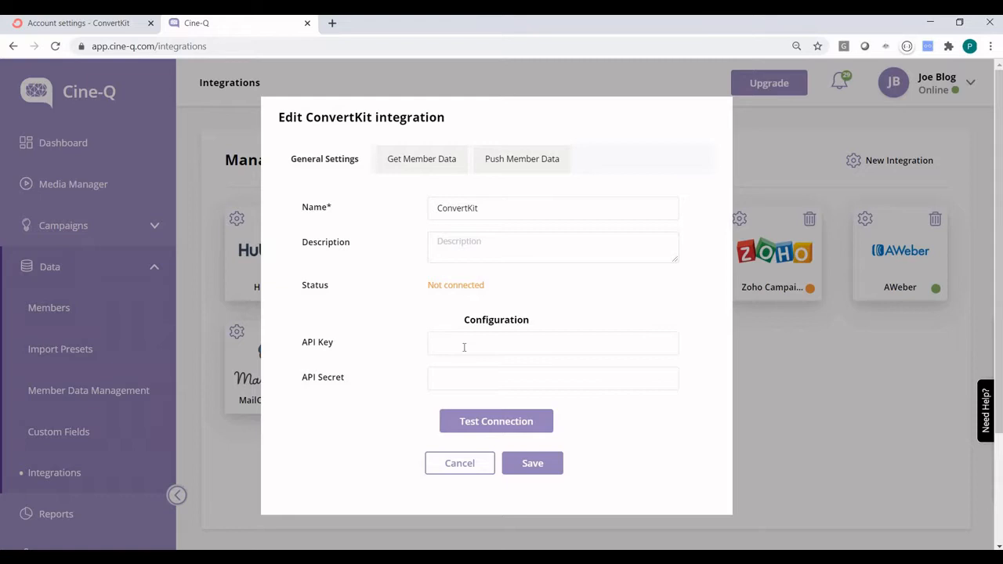
pyautogui.click(227, 24)
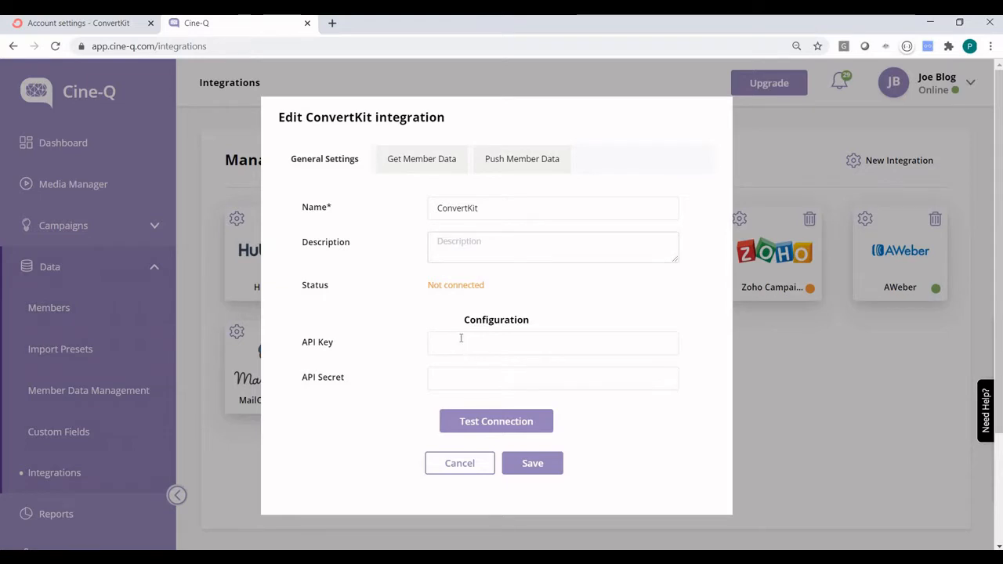
pyautogui.click(460, 338)
pyautogui.hotkey('ctrl', 'v')
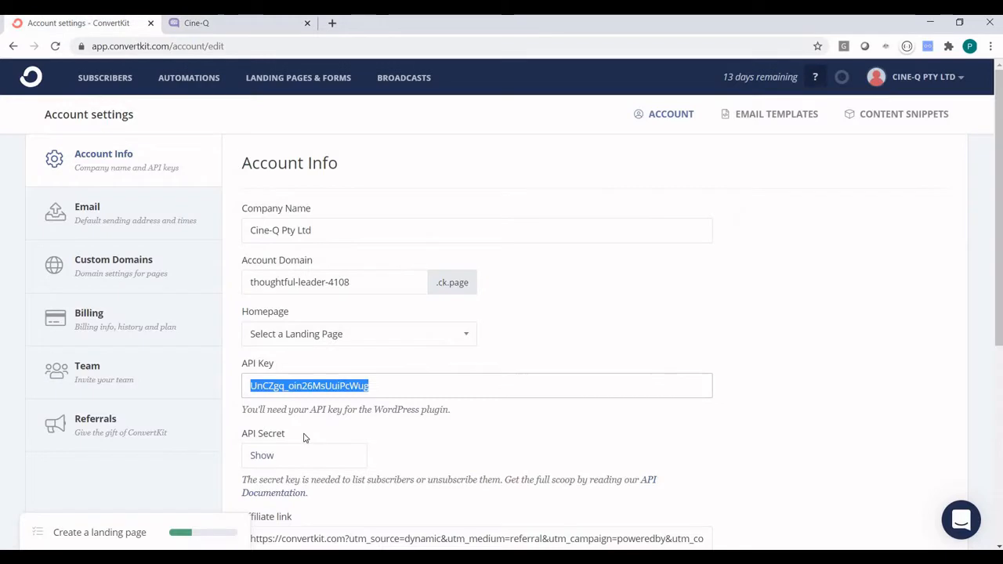
# Reveal and copy the ConvertKit API secret, then return to Cine-Q.
pyautogui.click(32, 26)
pyautogui.click(259, 458)
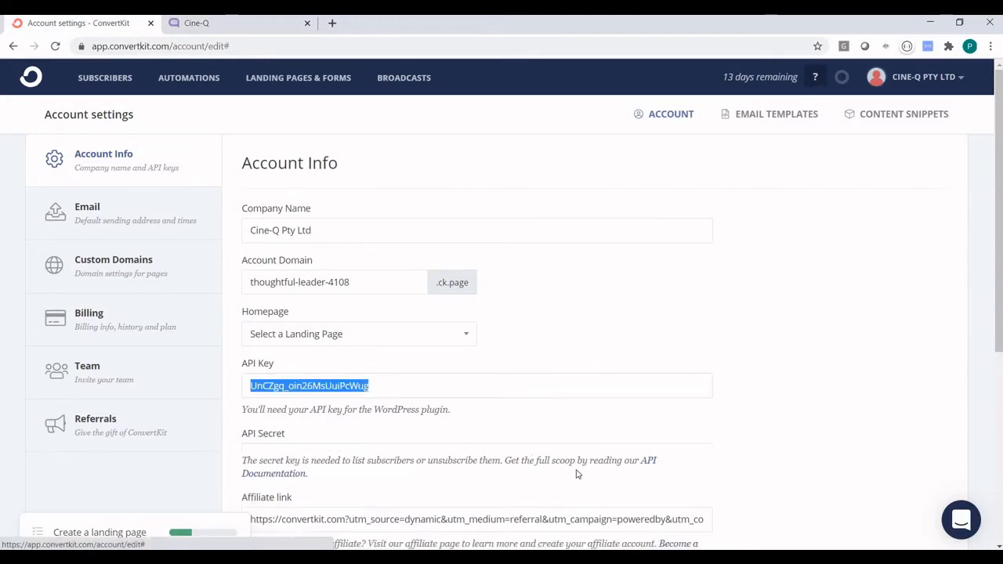
pyautogui.moveTo(462, 456); pyautogui.dragTo(183, 465)
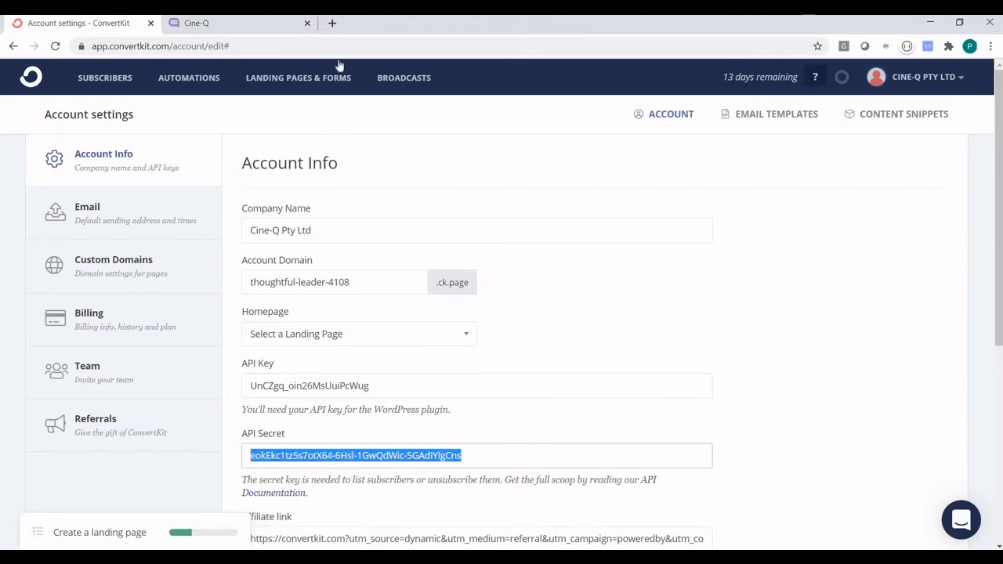
pyautogui.click(235, 23)
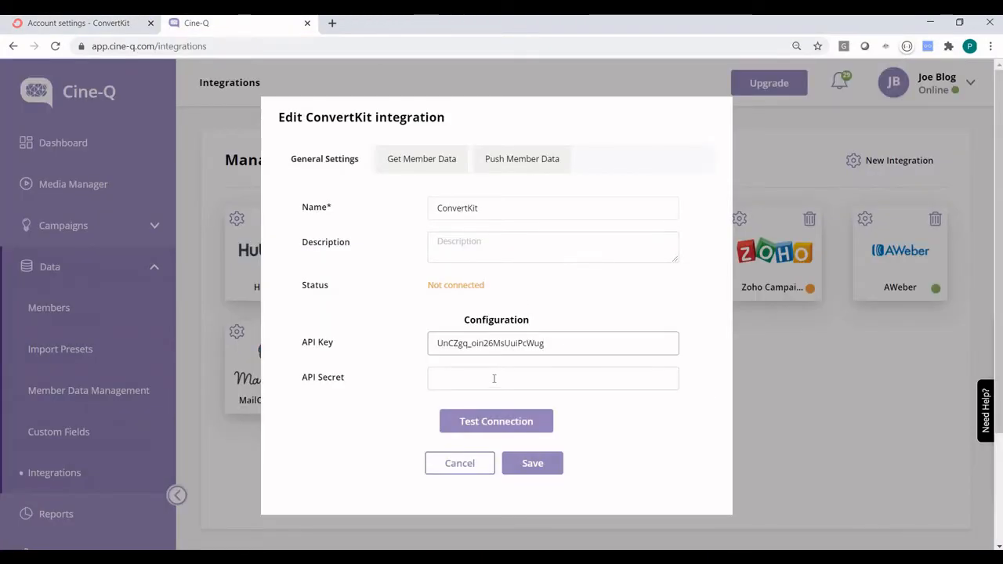
# Paste the API secret, test the connection, save the integration, and reopen its settings.
pyautogui.click(494, 378)
pyautogui.hotkey('ctrl', 'v')
pyautogui.click(482, 428)
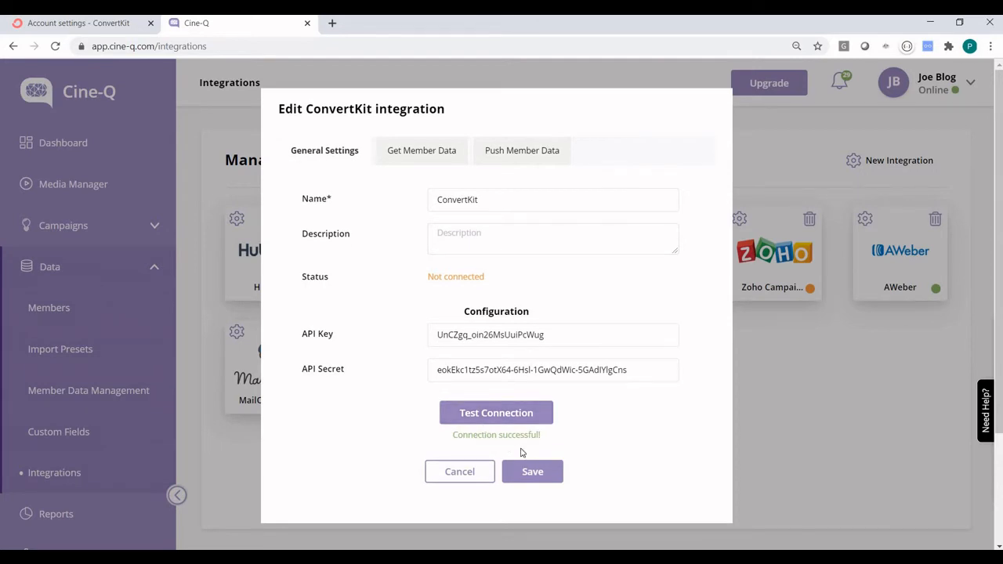
pyautogui.click(535, 476)
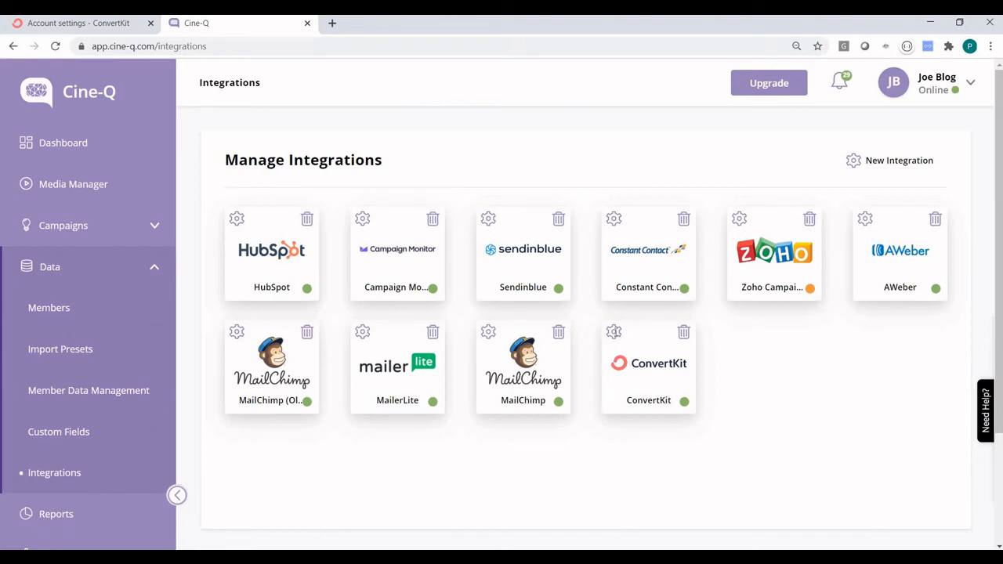
pyautogui.click(614, 332)
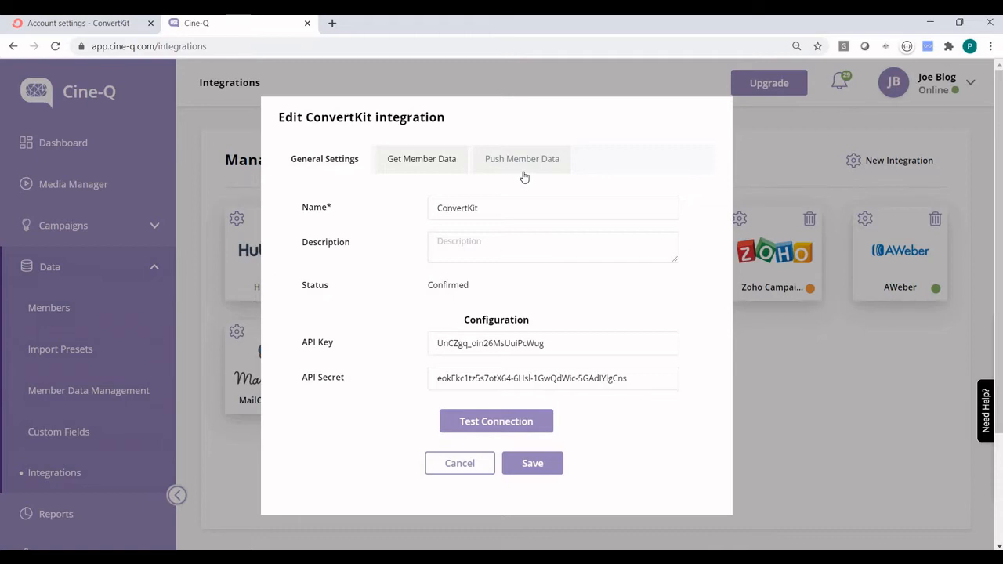
# Turn on scheduled member data pulls running at 00:00.
pyautogui.click(421, 163)
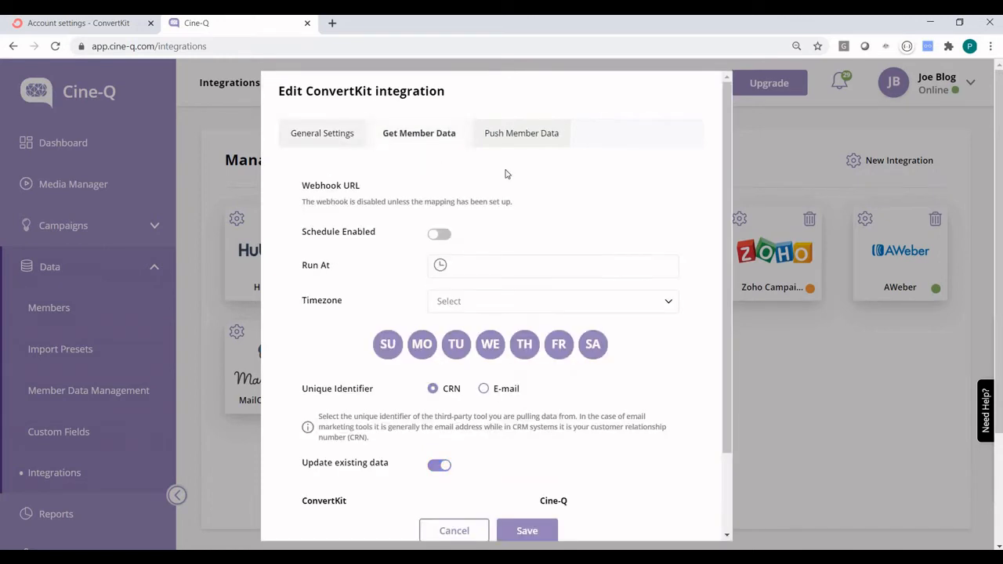
pyautogui.click(439, 234)
pyautogui.scroll(-1, 423, 227)
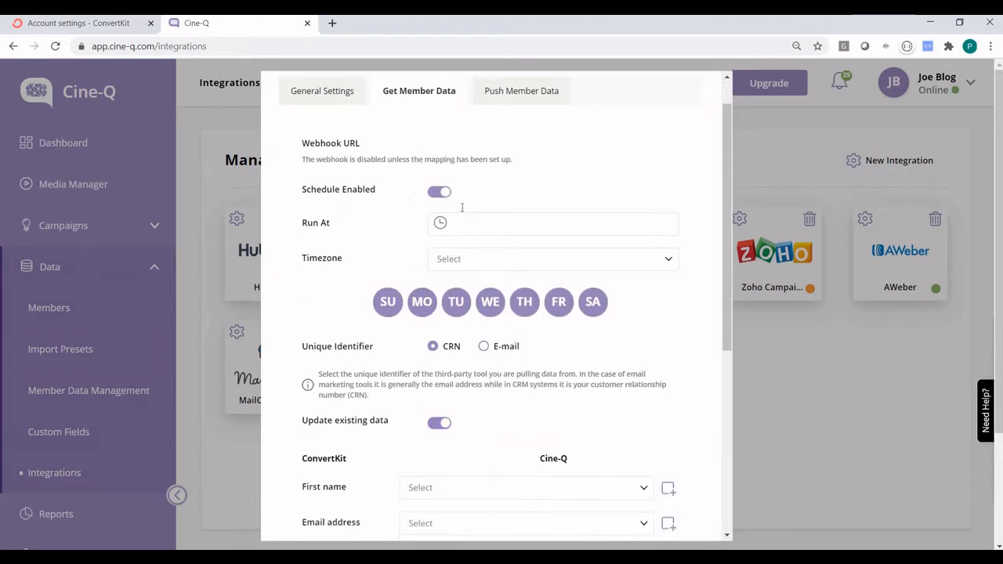
pyautogui.click(483, 205)
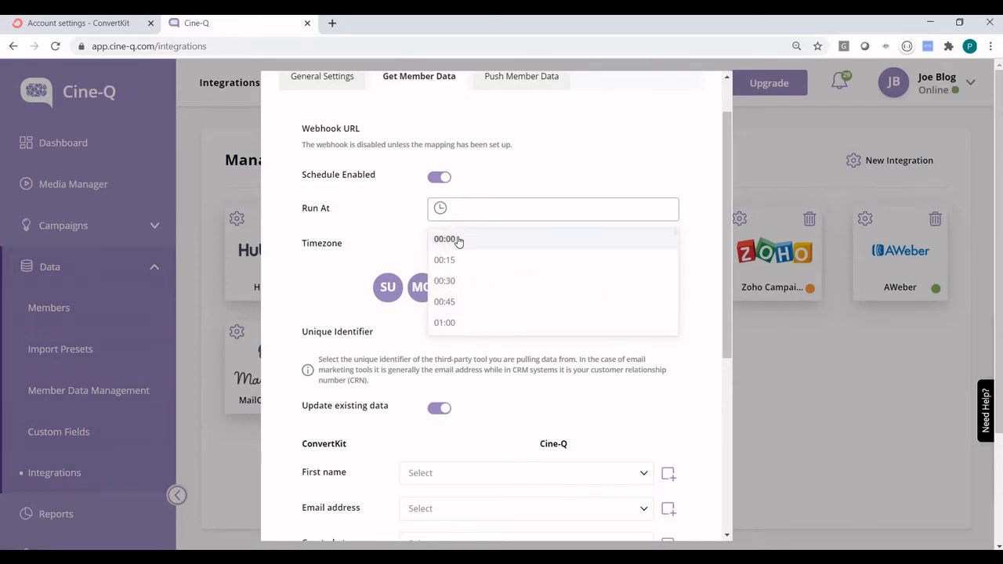
pyautogui.click(459, 239)
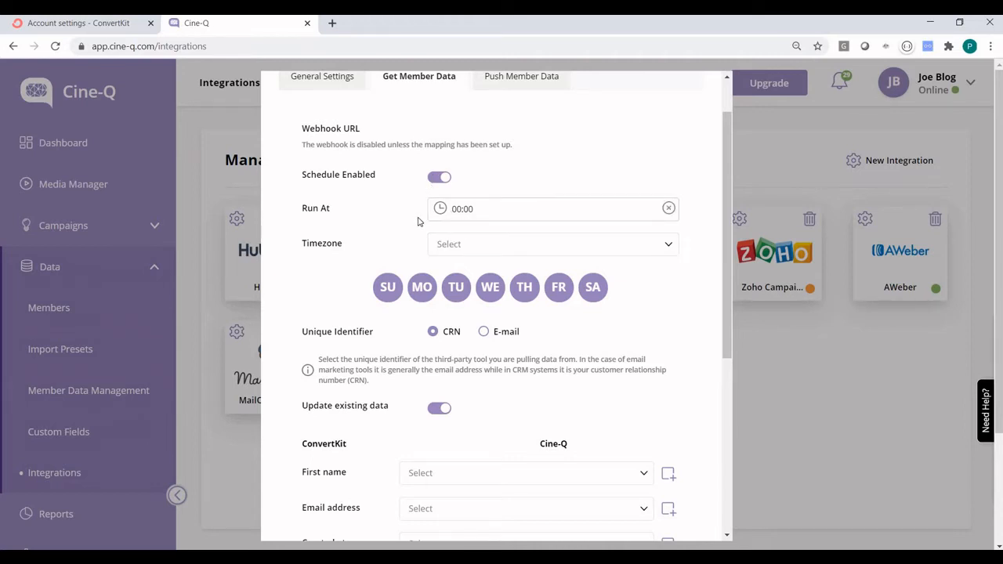
# Set the pull timezone to Australia/Sydney and use E-mail as the unique identifier.
pyautogui.click(480, 249)
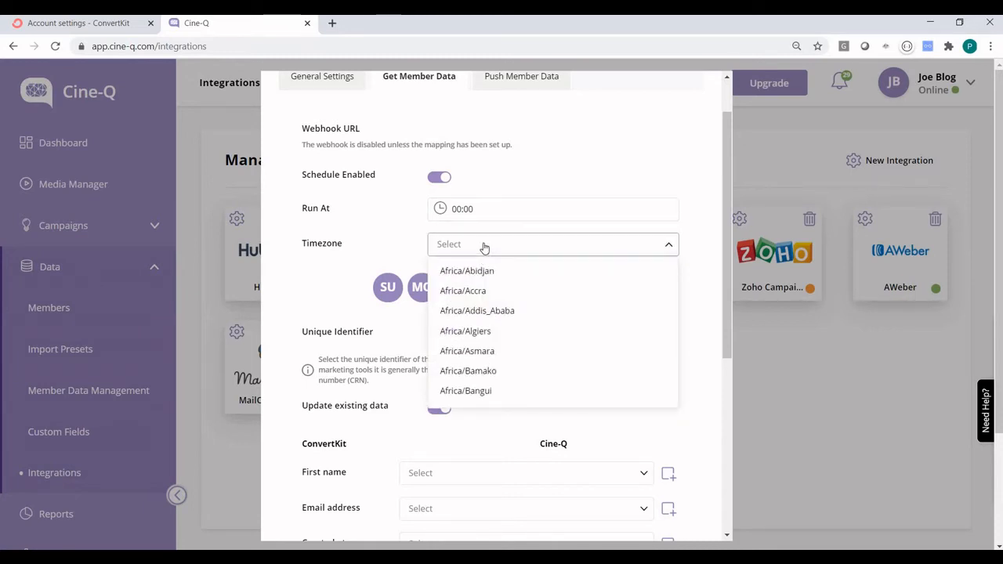
pyautogui.write('sy')
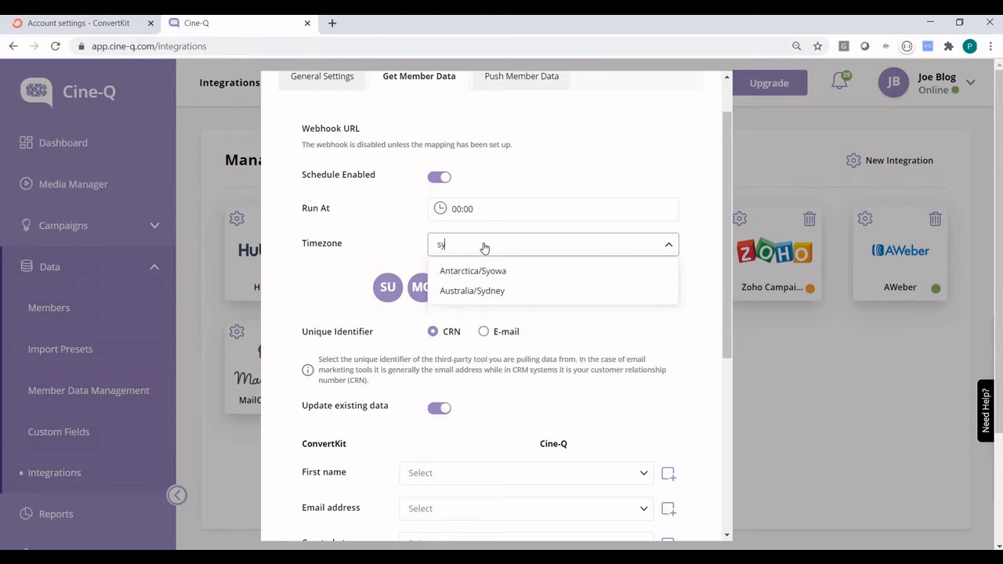
pyautogui.click(499, 291)
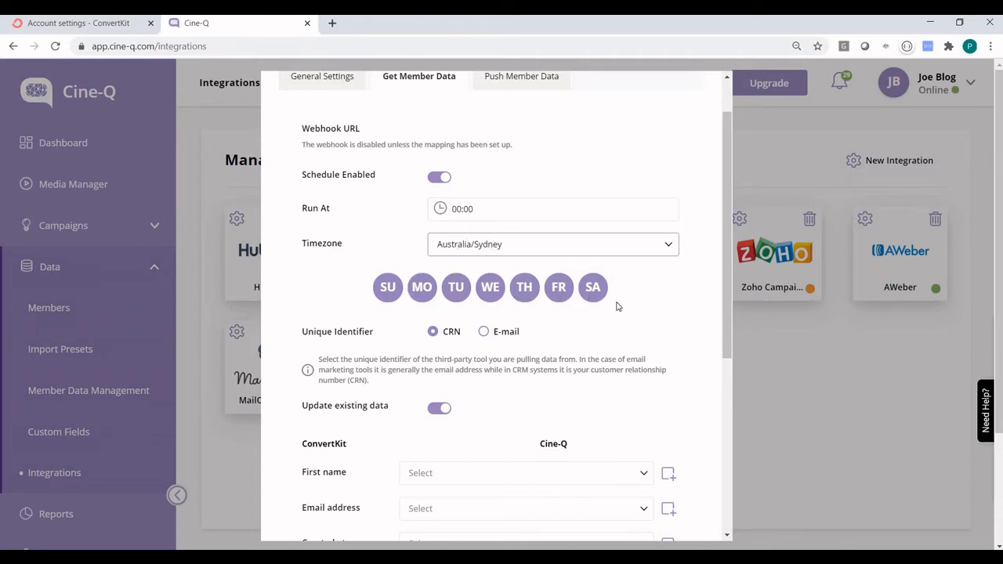
pyautogui.scroll(-1, 502, 275)
pyautogui.scroll(-1, 430, 284)
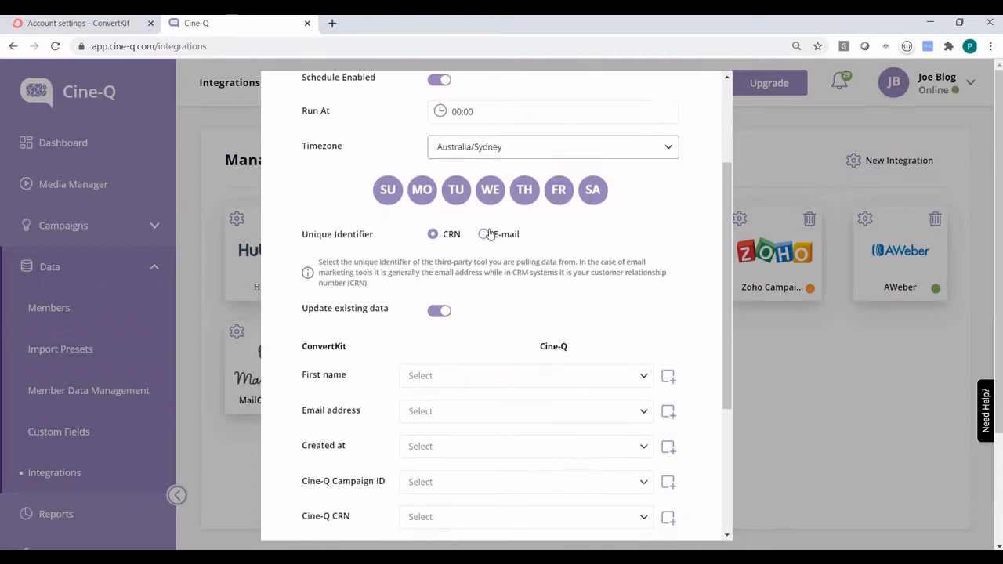
pyautogui.click(483, 228)
pyautogui.scroll(-1, 631, 246)
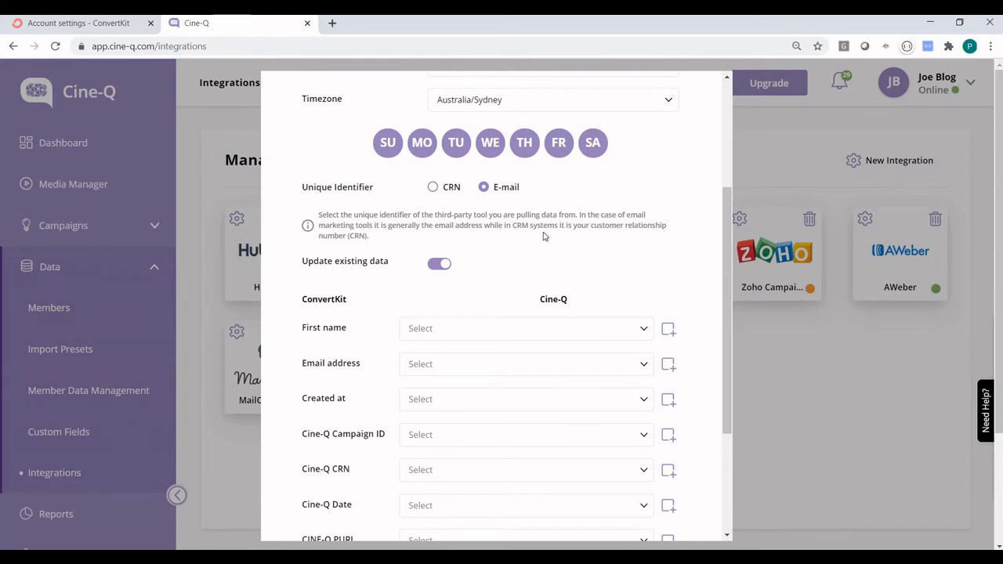
pyautogui.scroll(-1, 556, 216)
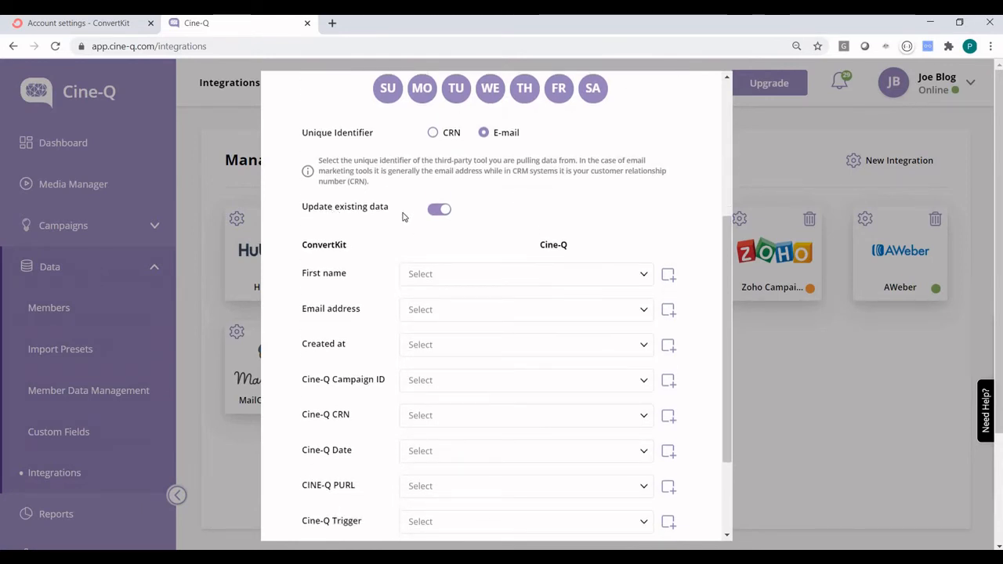
pyautogui.scroll(-2, 468, 214)
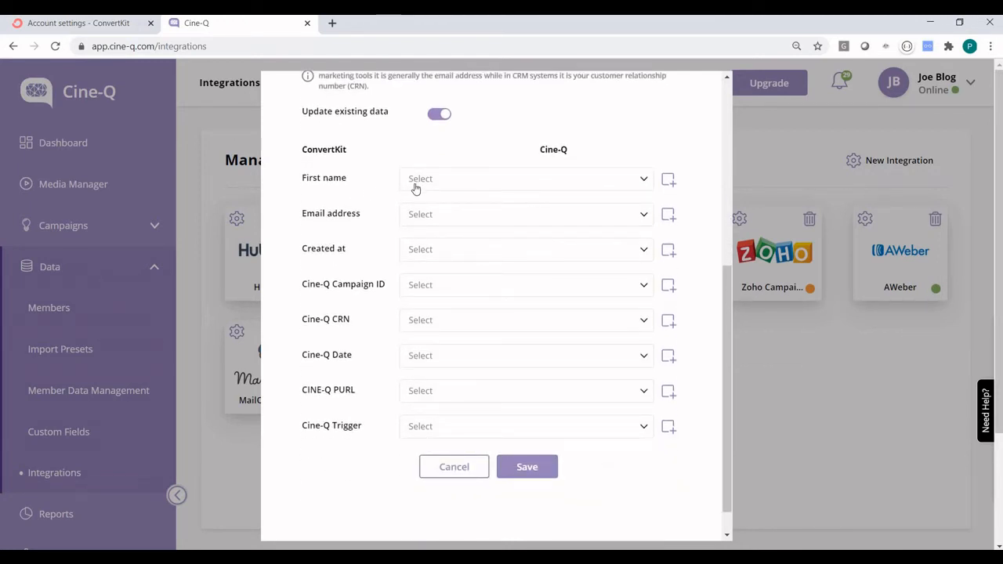
# Map First name to First Name, Email address to Email, and Cine-Q CRN to CRN.
pyautogui.click(448, 181)
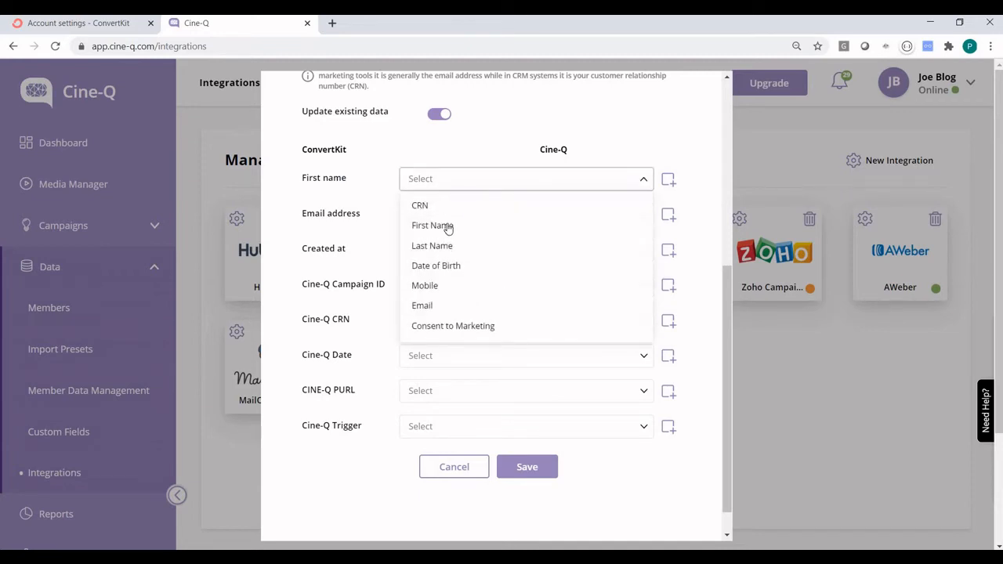
pyautogui.click(432, 225)
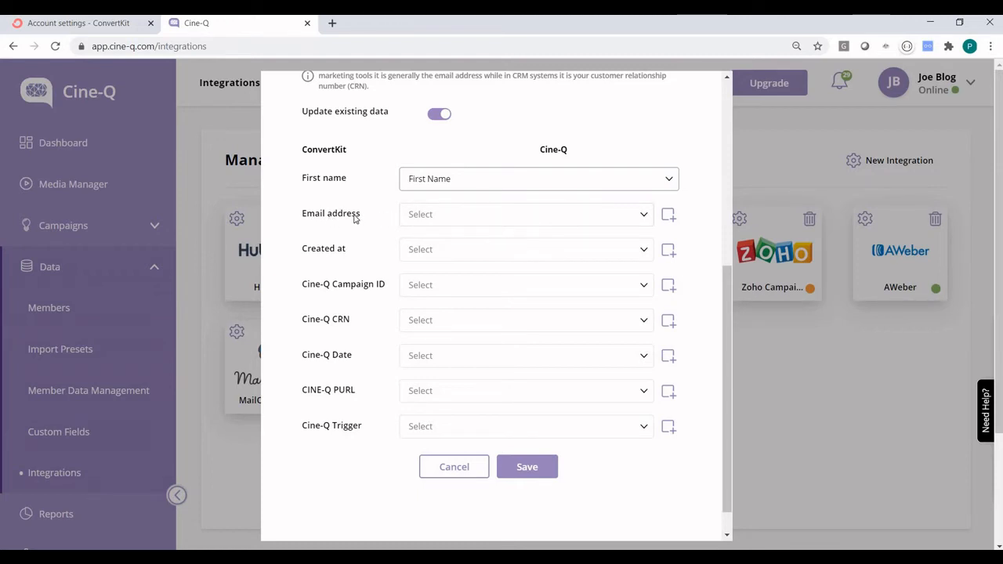
pyautogui.click(440, 219)
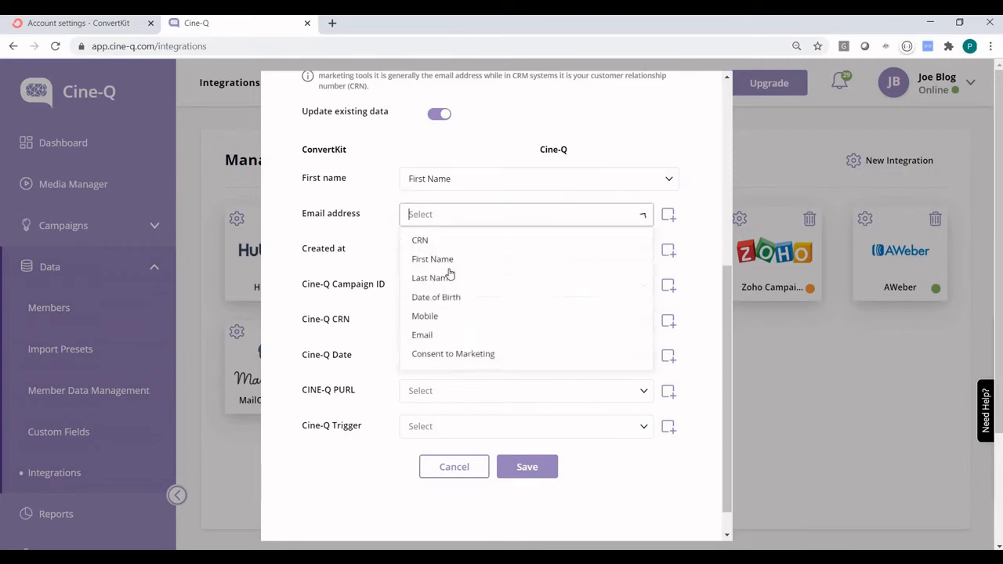
pyautogui.click(452, 350)
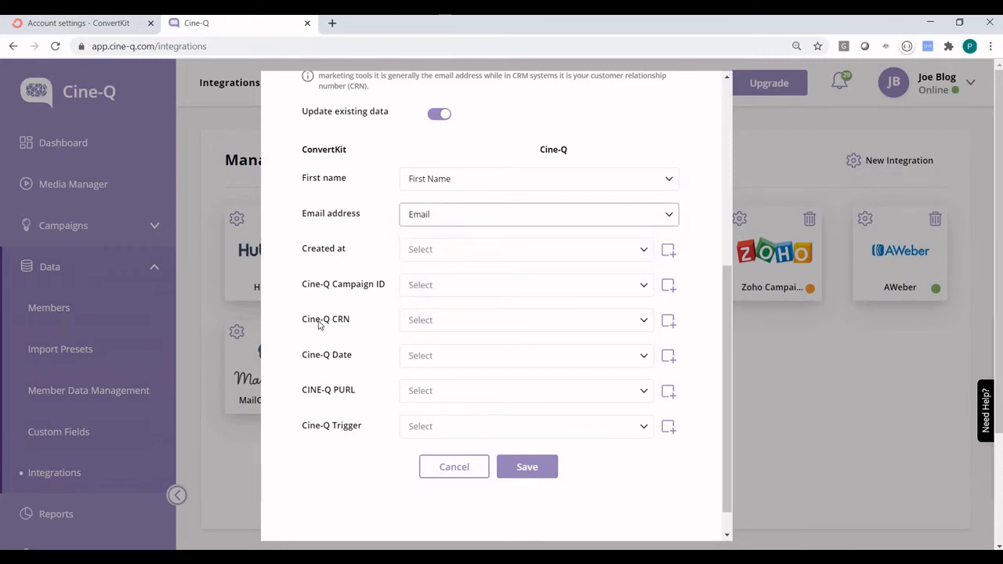
pyautogui.click(455, 323)
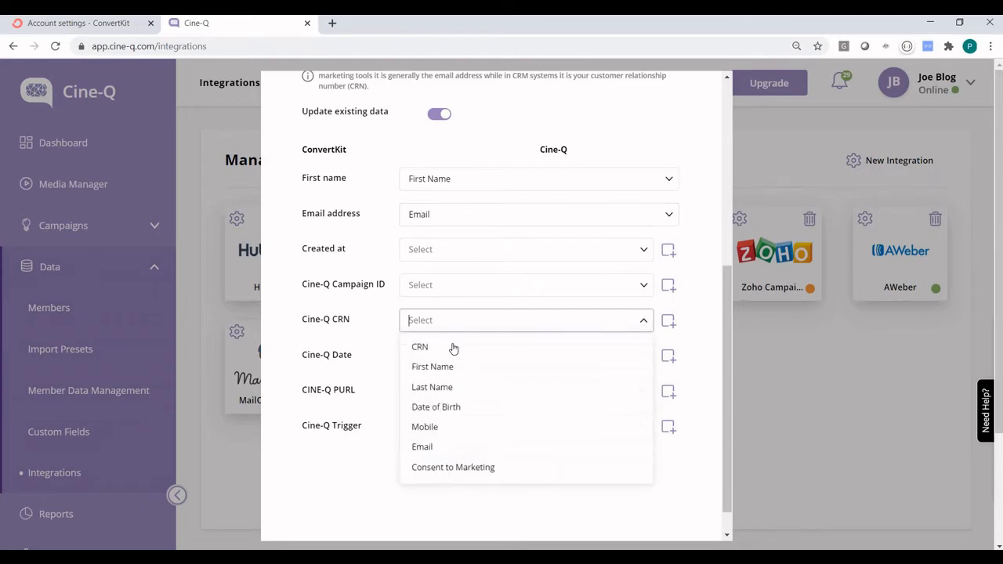
pyautogui.click(415, 347)
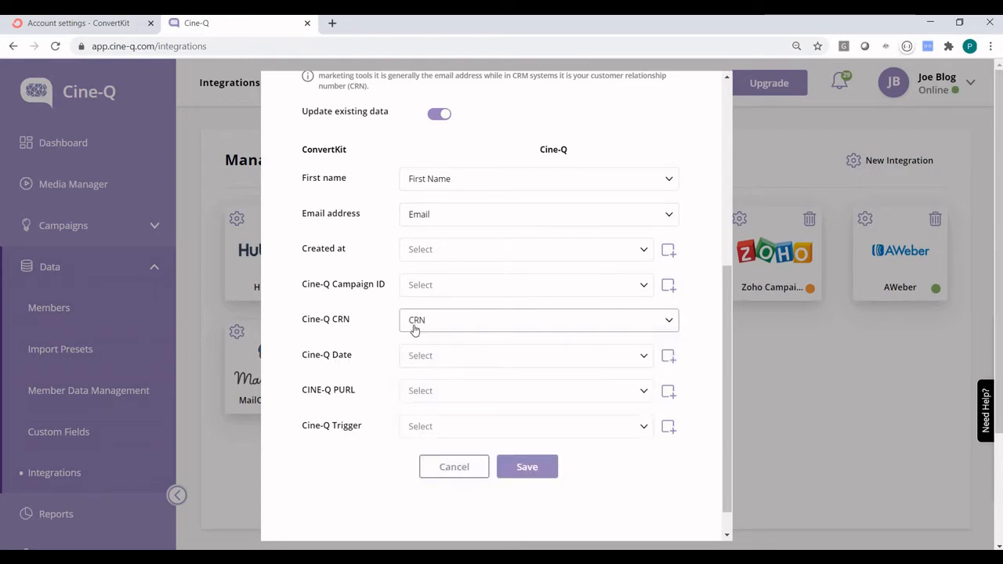
# Map Cine-Q Date to Temp Date 01 and Cine-Q Trigger to Cine-Q Camp Trigger, then save.
pyautogui.click(444, 357)
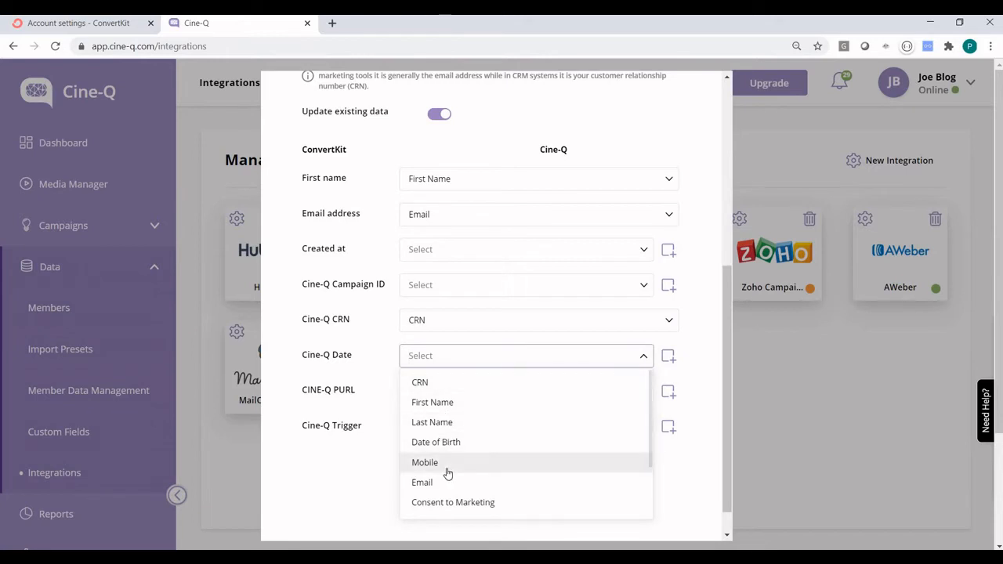
pyautogui.scroll(-3, 447, 473)
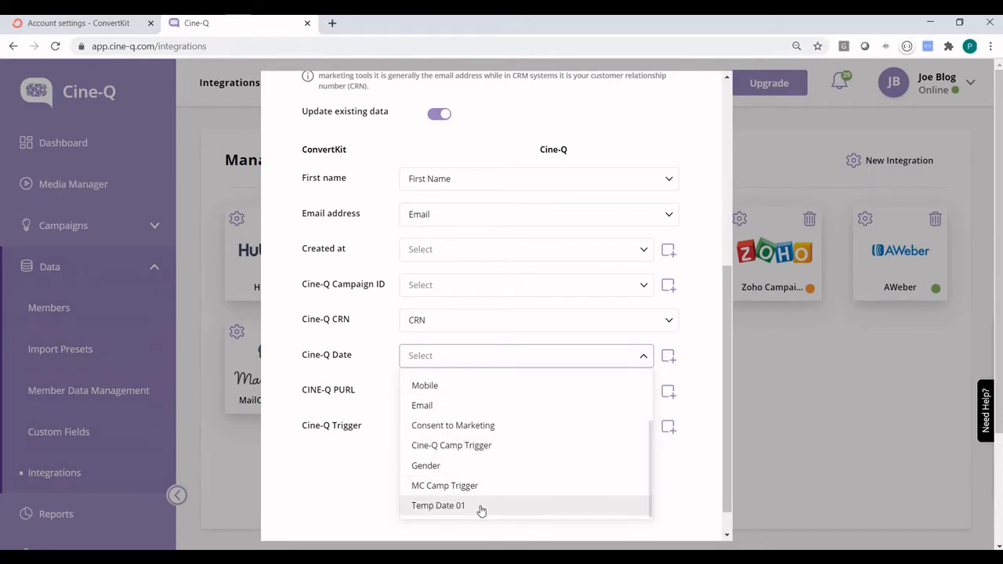
pyautogui.click(481, 510)
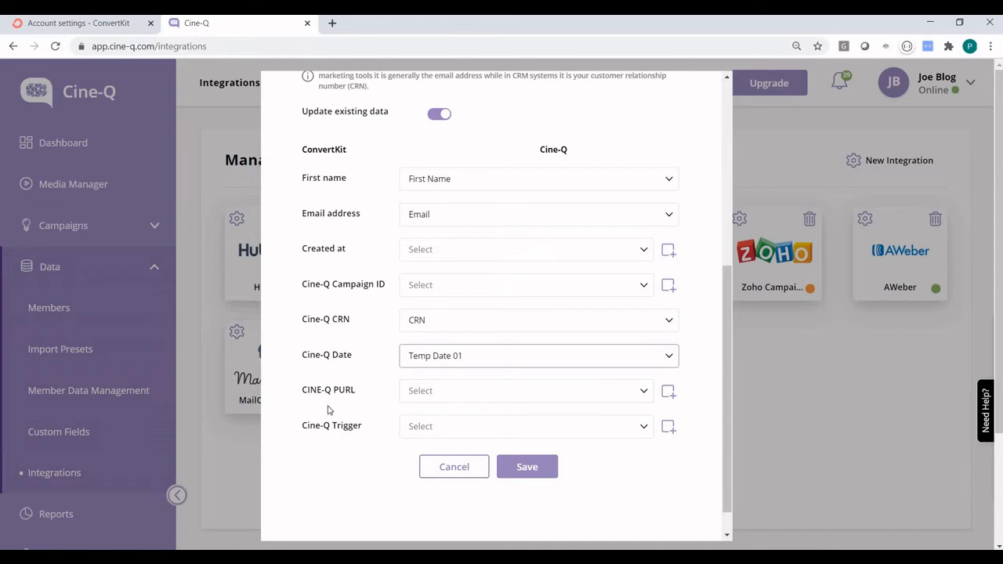
pyautogui.click(452, 423)
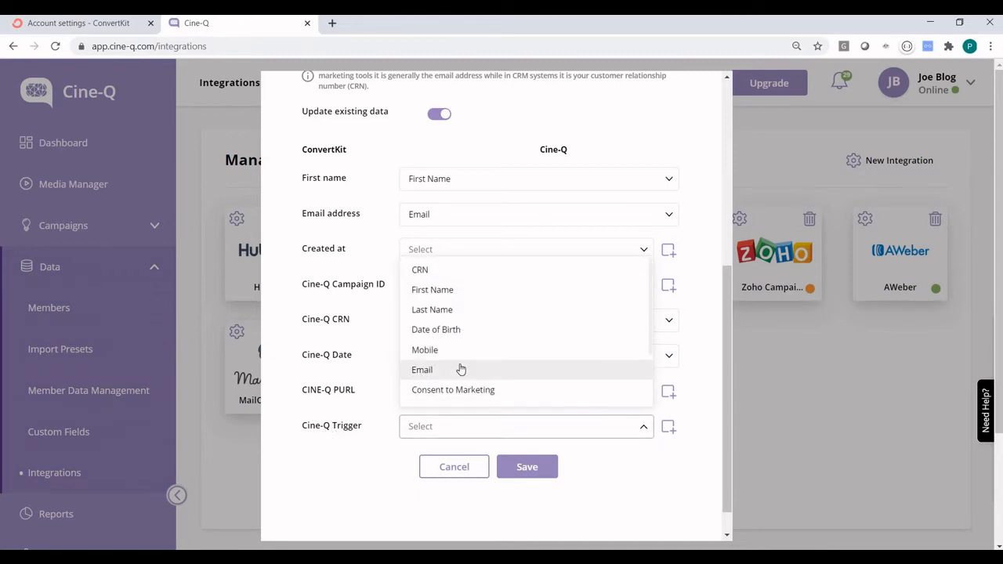
pyautogui.scroll(-2, 459, 369)
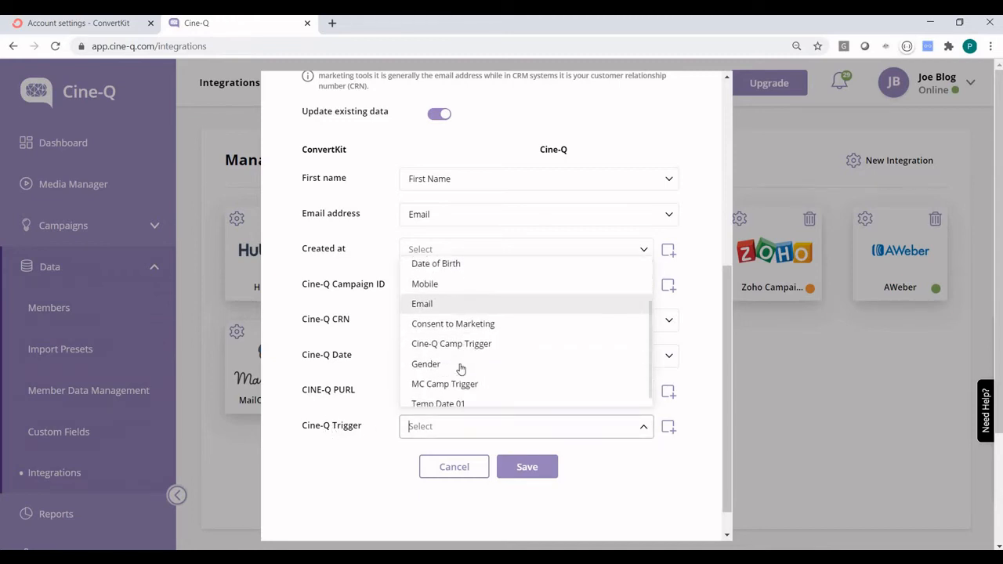
pyautogui.click(501, 336)
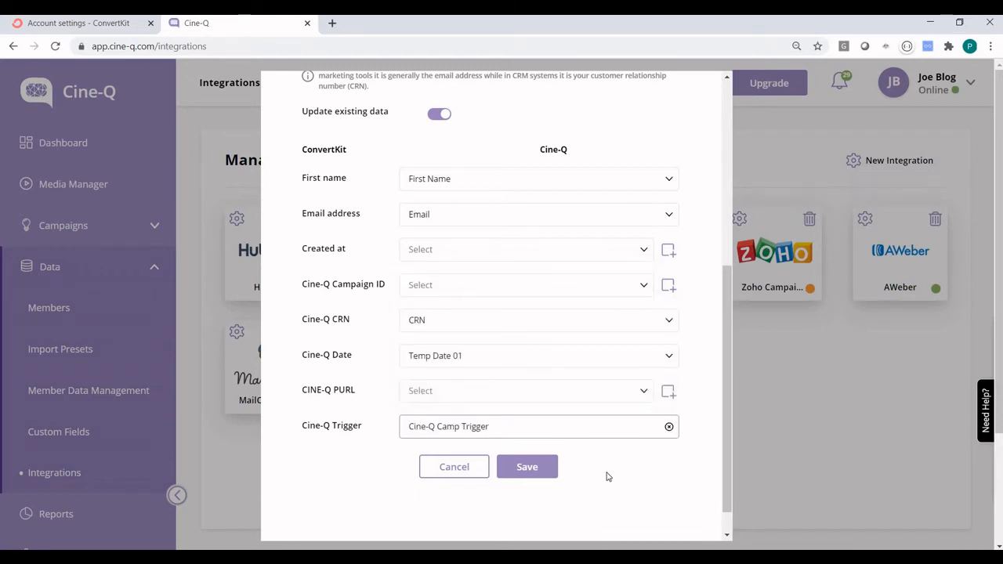
pyautogui.click(552, 468)
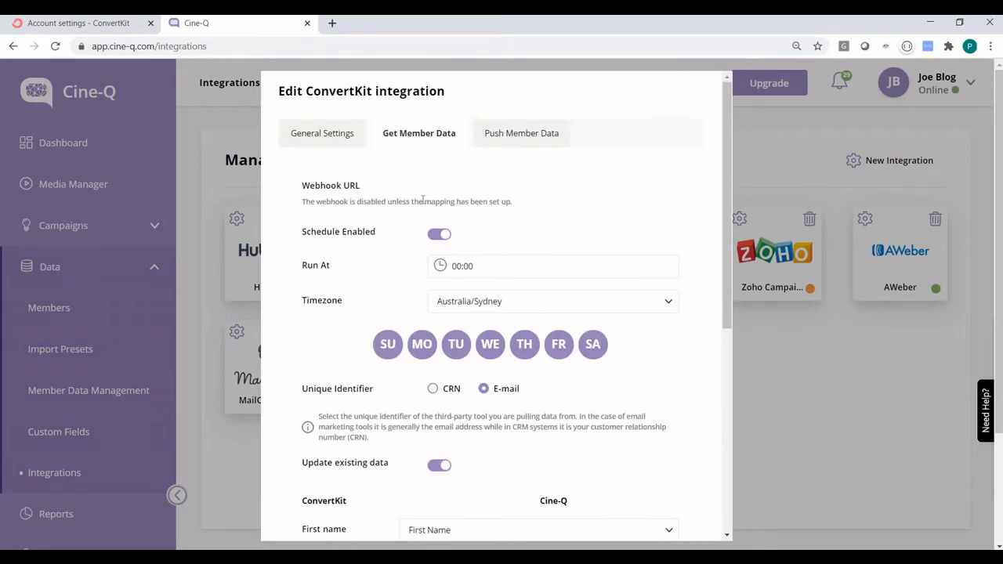
# Set Cine-Q's Push Member Data target type to Tag, then go to the ConvertKit tab.
pyautogui.click(525, 139)
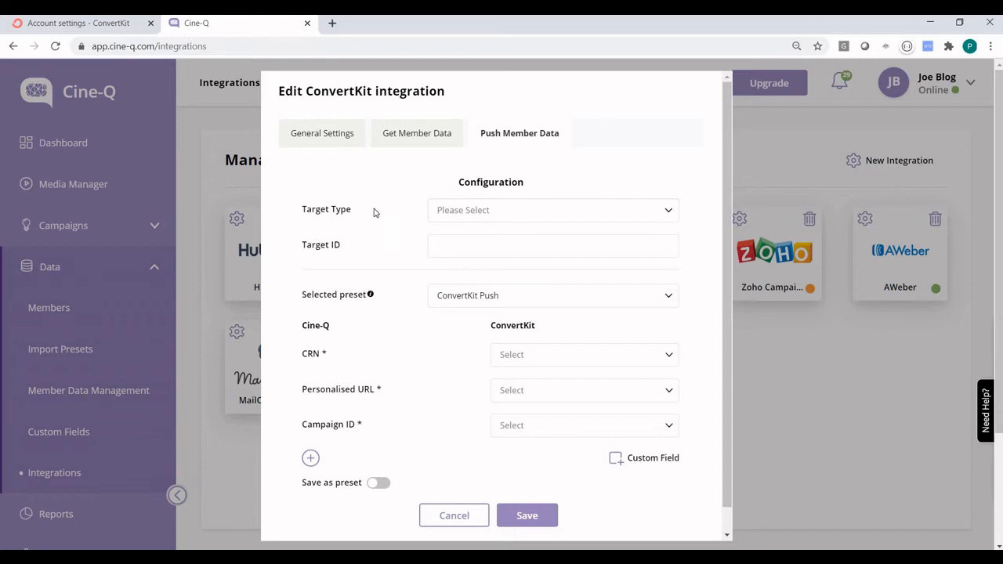
pyautogui.click(485, 213)
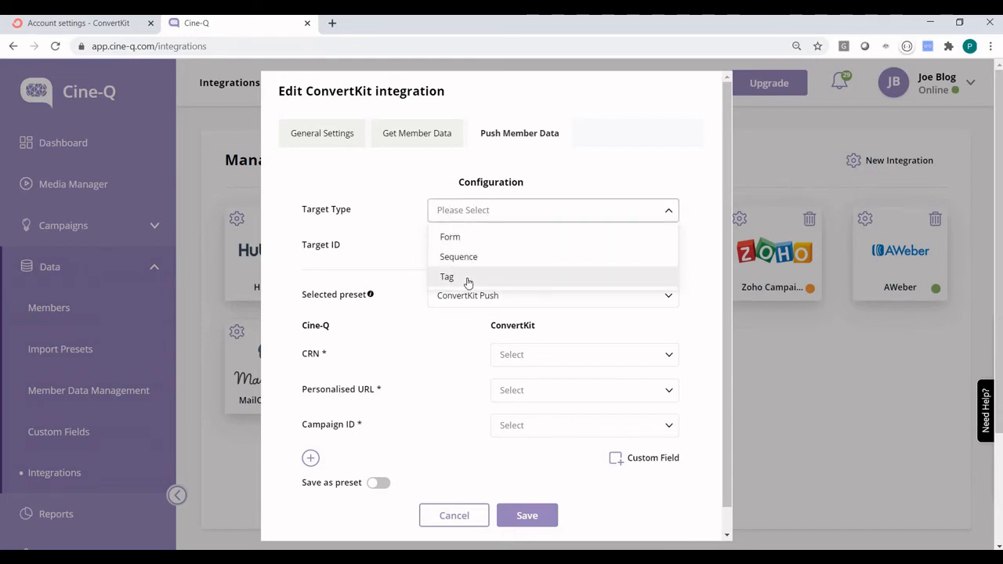
pyautogui.click(468, 280)
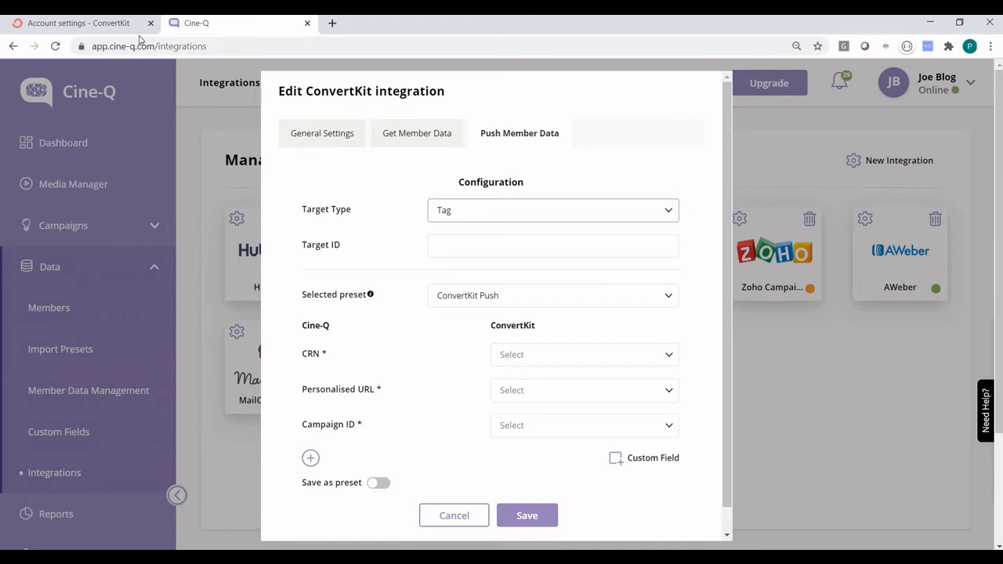
pyautogui.click(94, 26)
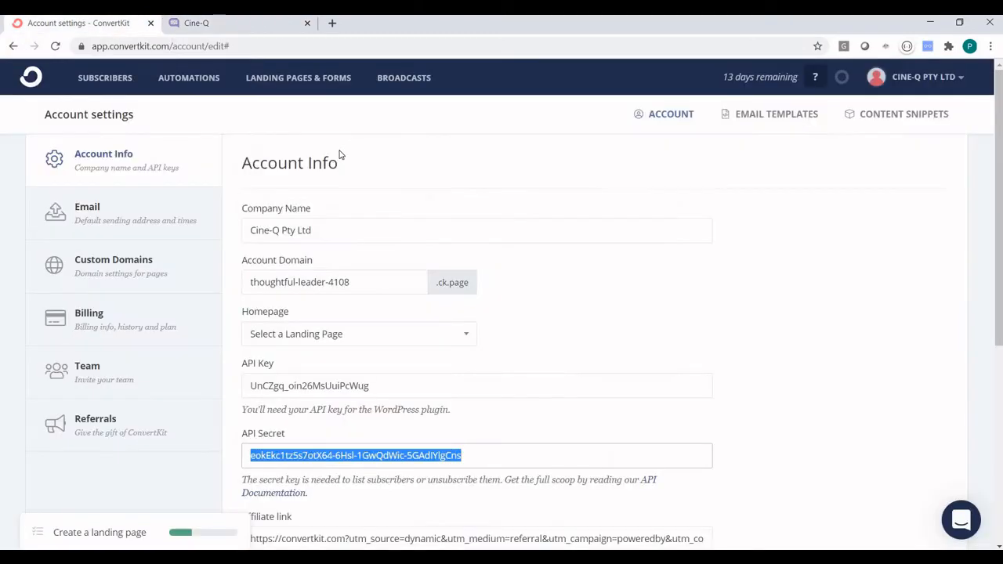
# List ConvertKit subscribers carrying the Imported May 01, 2020 tag.
pyautogui.click(104, 79)
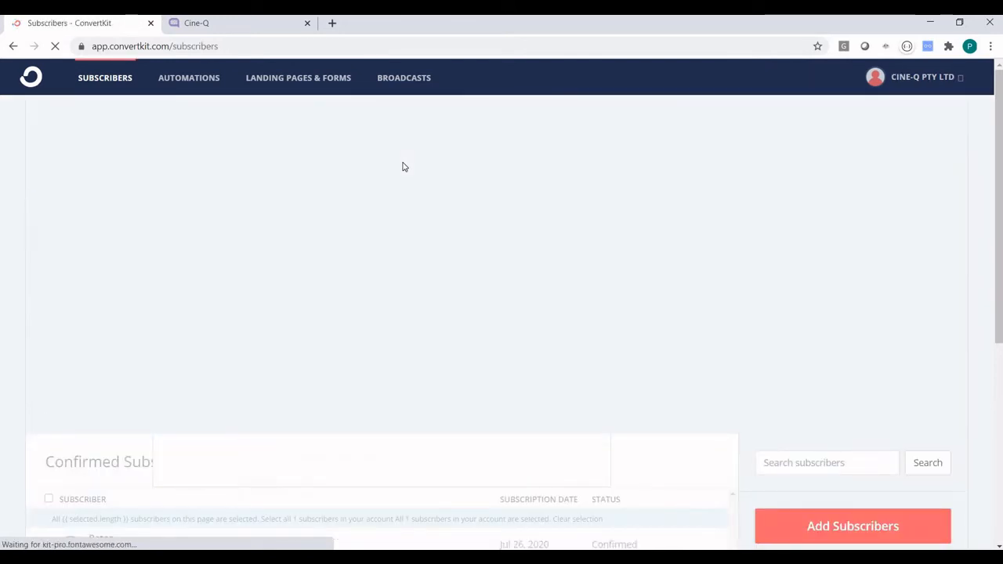
pyautogui.scroll(-4, 379, 278)
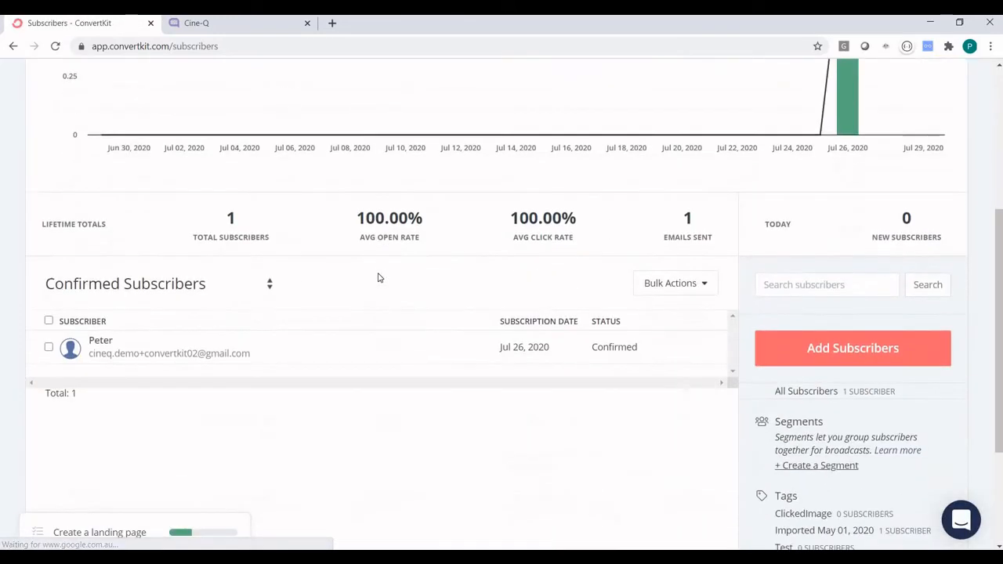
pyautogui.scroll(-1, 644, 318)
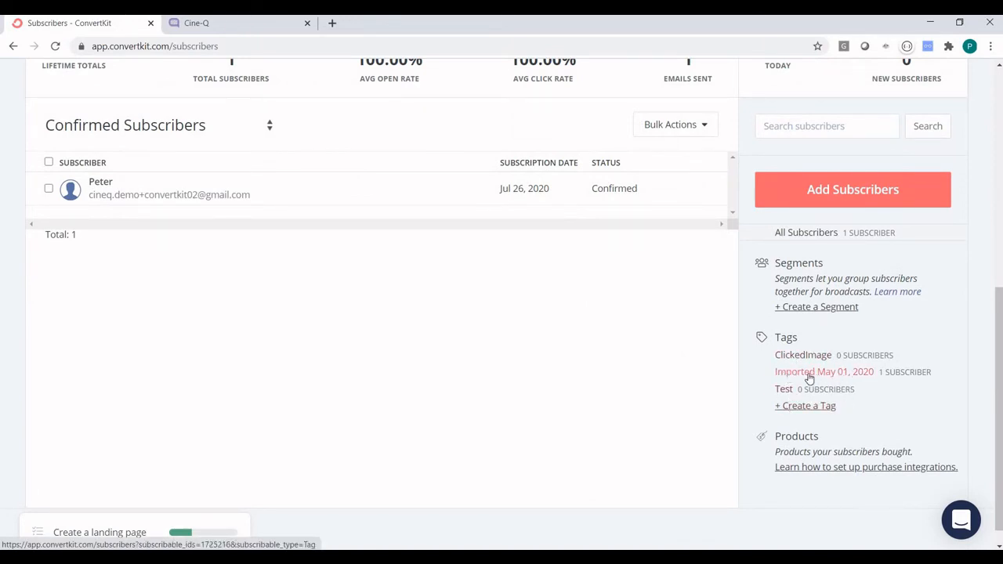
pyautogui.click(831, 378)
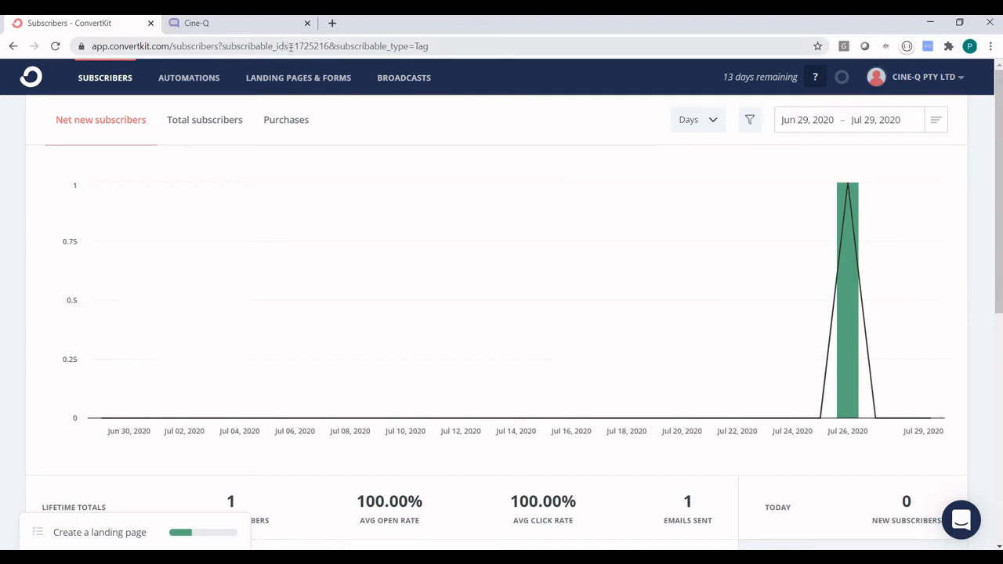
# Select the tag ID 1725216 in the page address and return to Cine-Q.
pyautogui.click(239, 47)
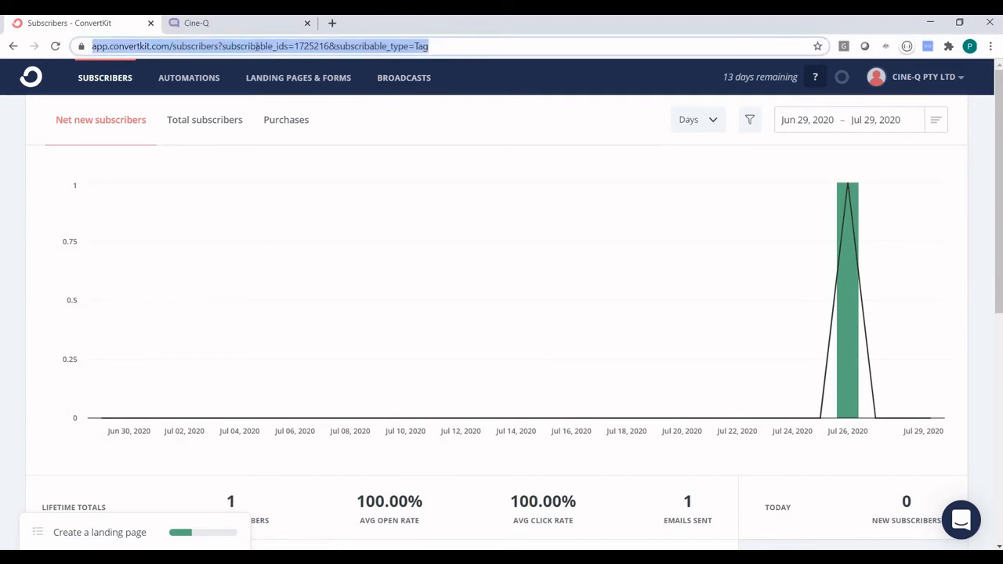
pyautogui.click(267, 46)
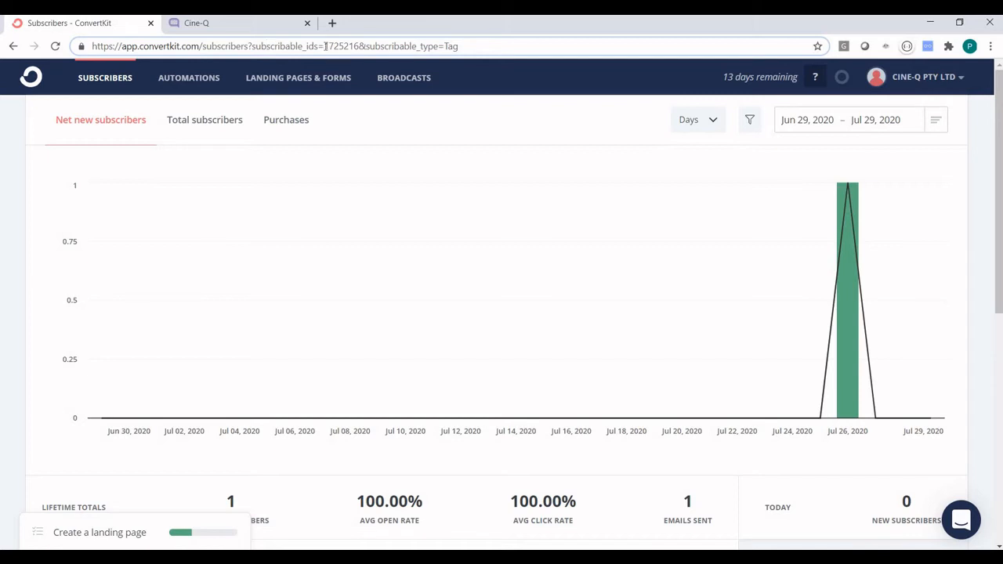
pyautogui.doubleClick(354, 46)
pyautogui.hotkey('ctrl', 'c')
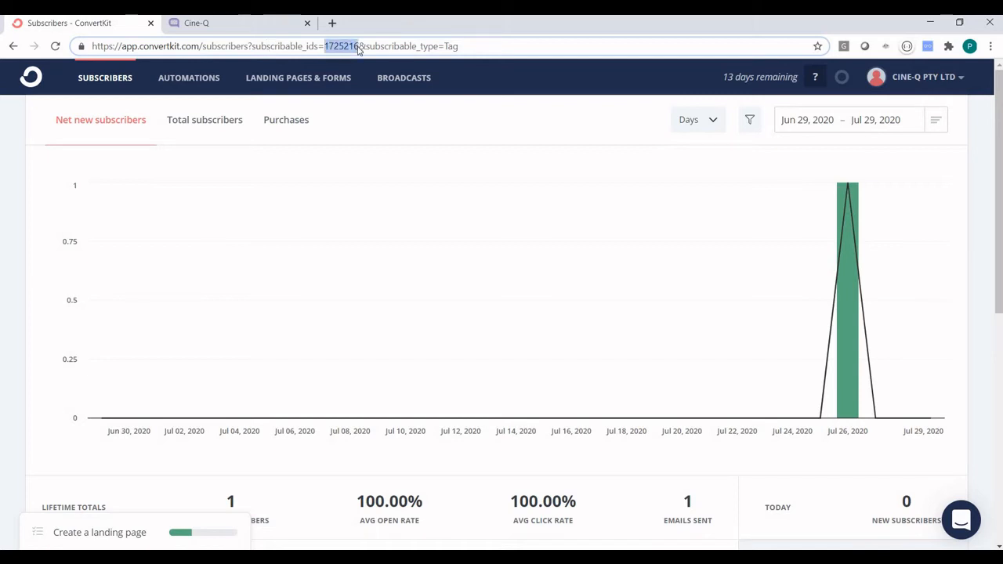
pyautogui.click(234, 23)
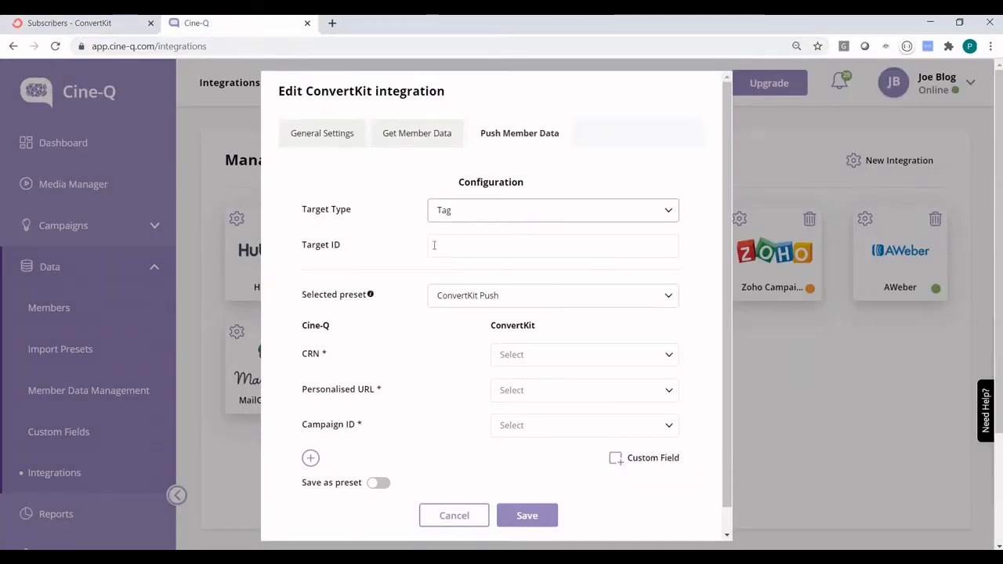
# Paste the tag ID 1725216 into the Push Member Data Target ID field.
pyautogui.click(446, 244)
pyautogui.hotkey('ctrl', 'v')
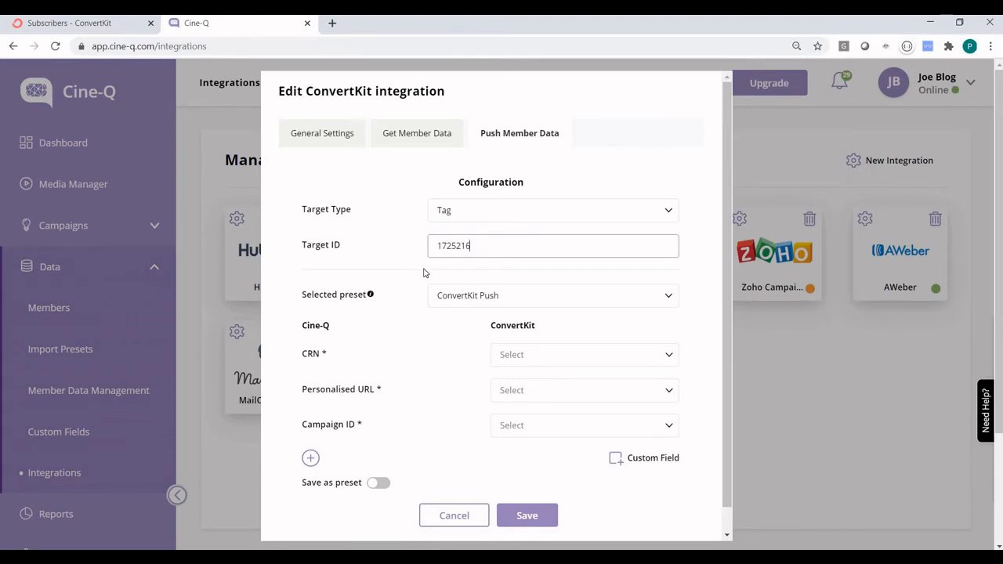
pyautogui.click(451, 269)
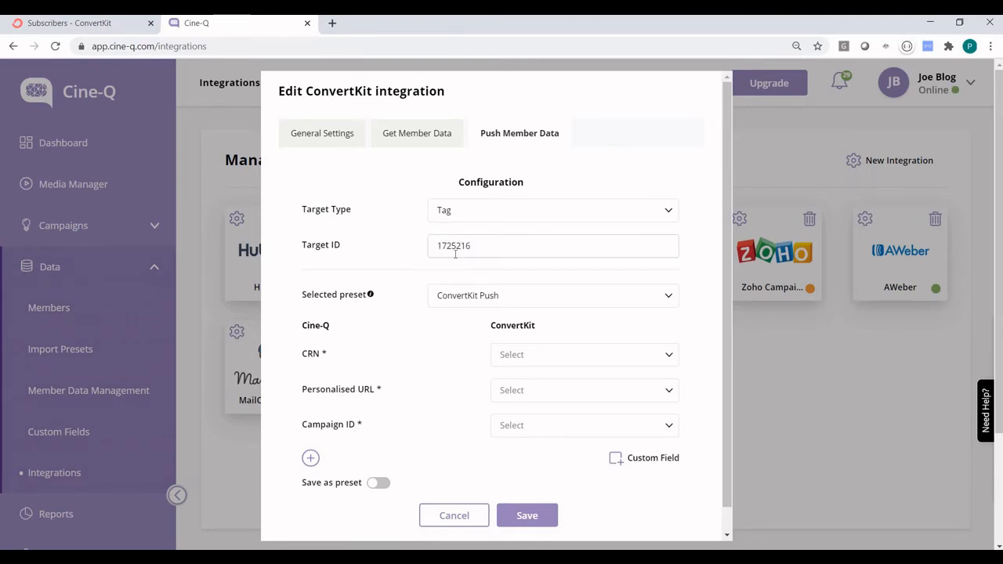
pyautogui.scroll(-1, 351, 298)
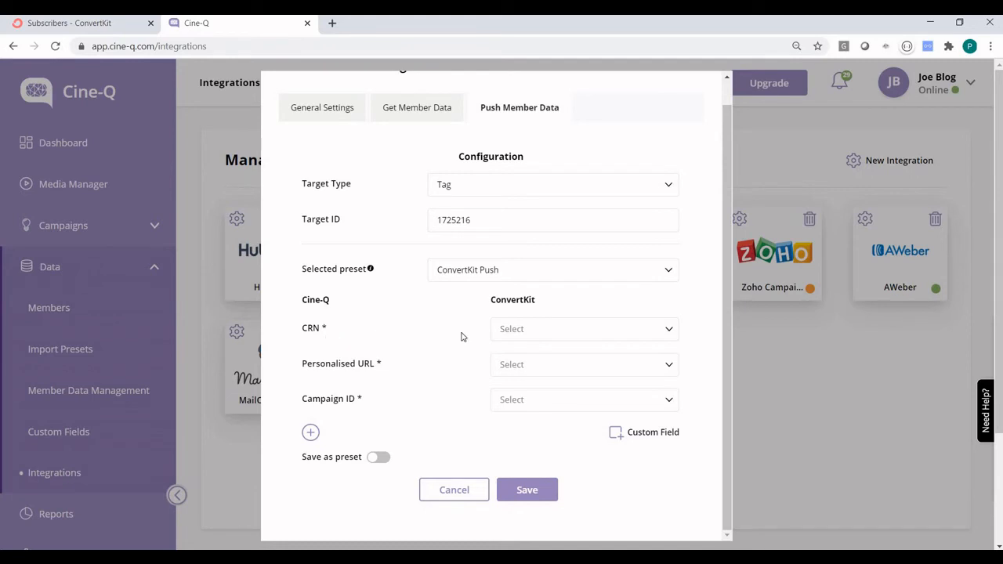
# Map CRN to Cine-Q CRN, Personalised URL to CINE-Q PURL, Campaign ID to Cine-Q Campaign ID, then save.
pyautogui.click(533, 330)
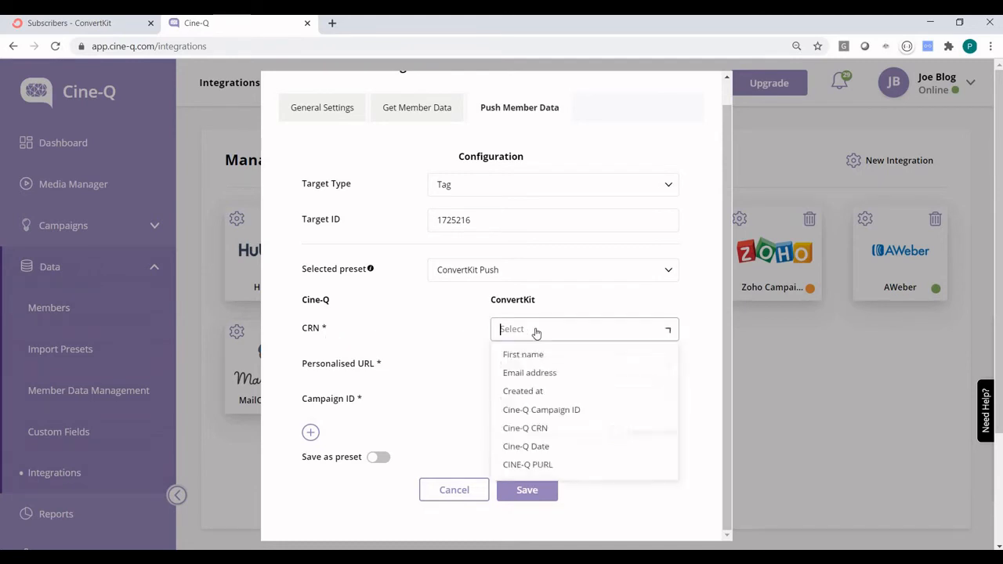
pyautogui.click(549, 436)
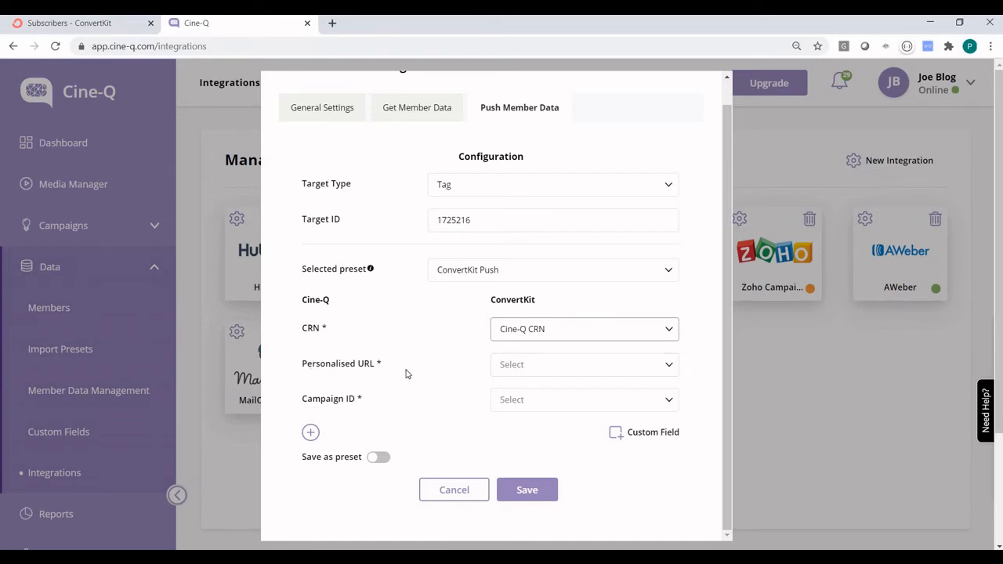
pyautogui.click(530, 364)
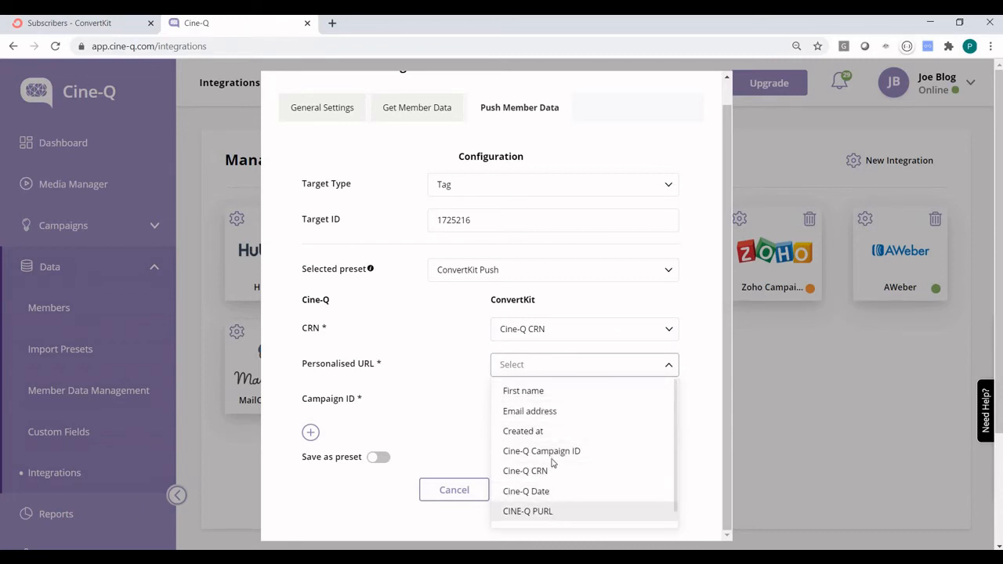
pyautogui.click(529, 510)
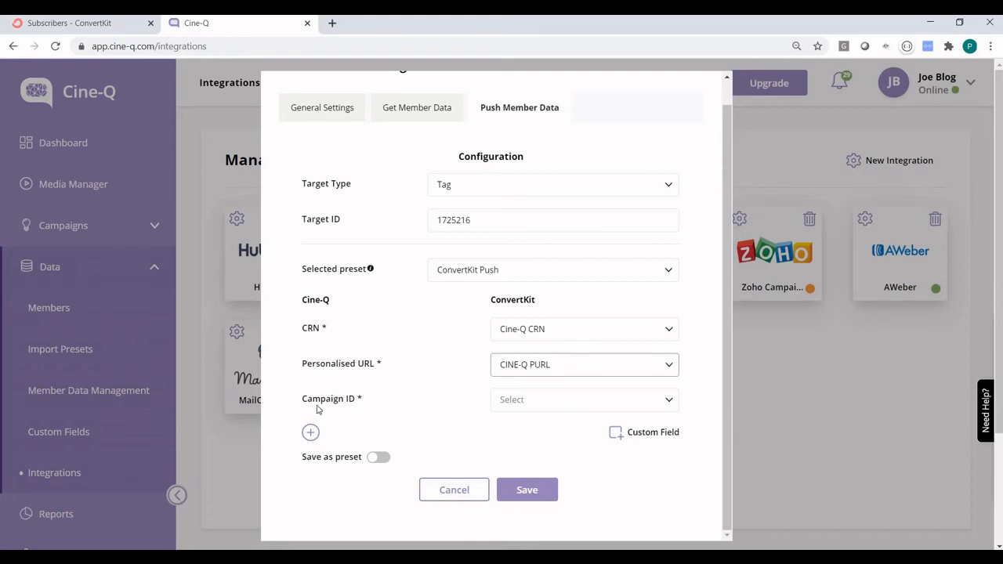
pyautogui.click(520, 401)
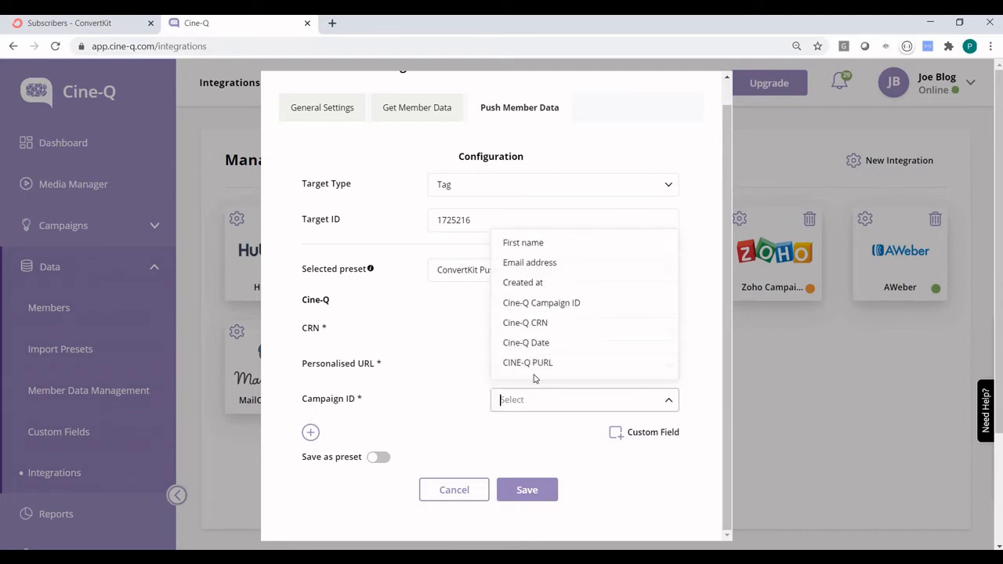
pyautogui.click(555, 304)
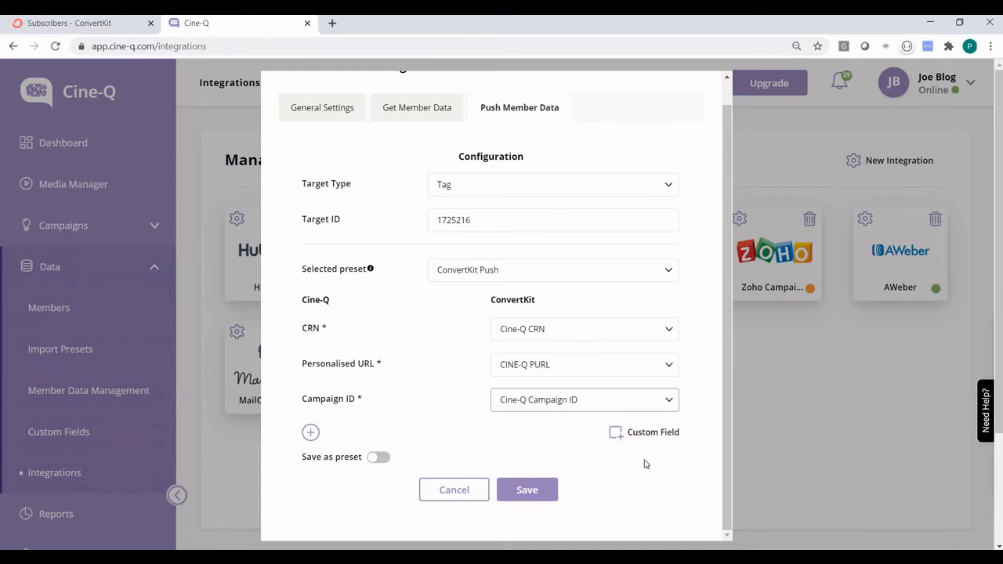
pyautogui.click(538, 496)
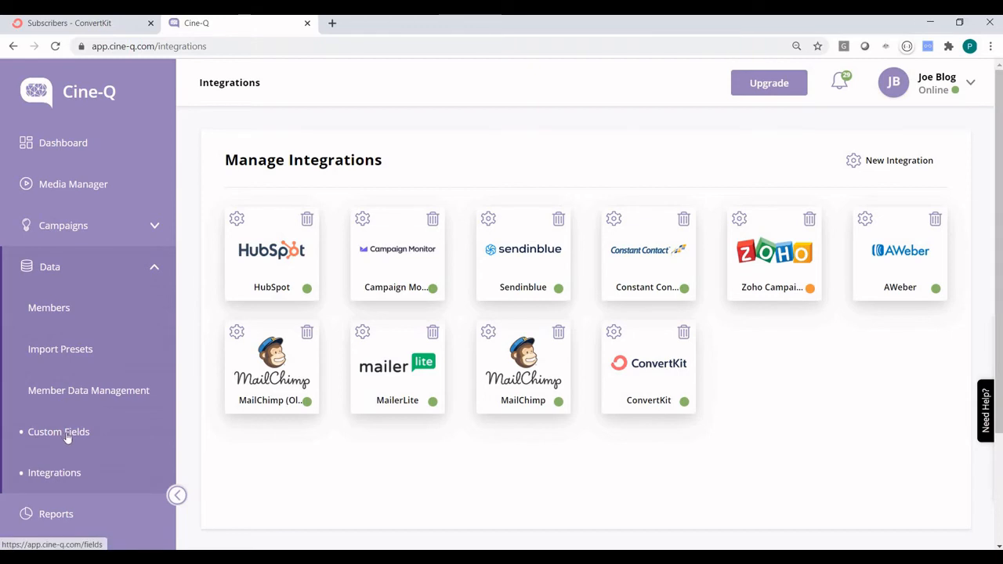
# Add ConvertKit as an integration on the Demo ConvertKit campaign.
pyautogui.click(78, 225)
pyautogui.click(61, 268)
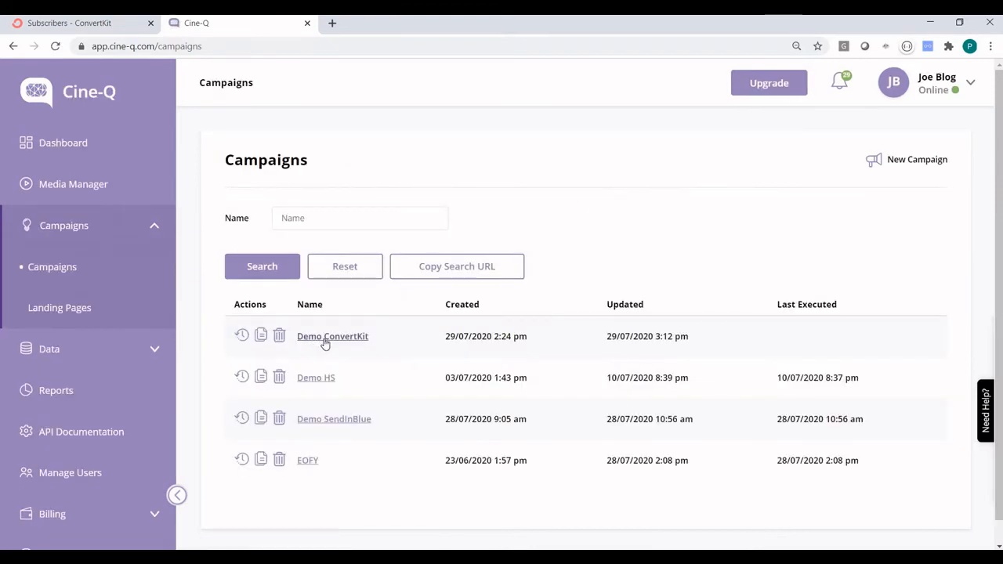
pyautogui.click(478, 354)
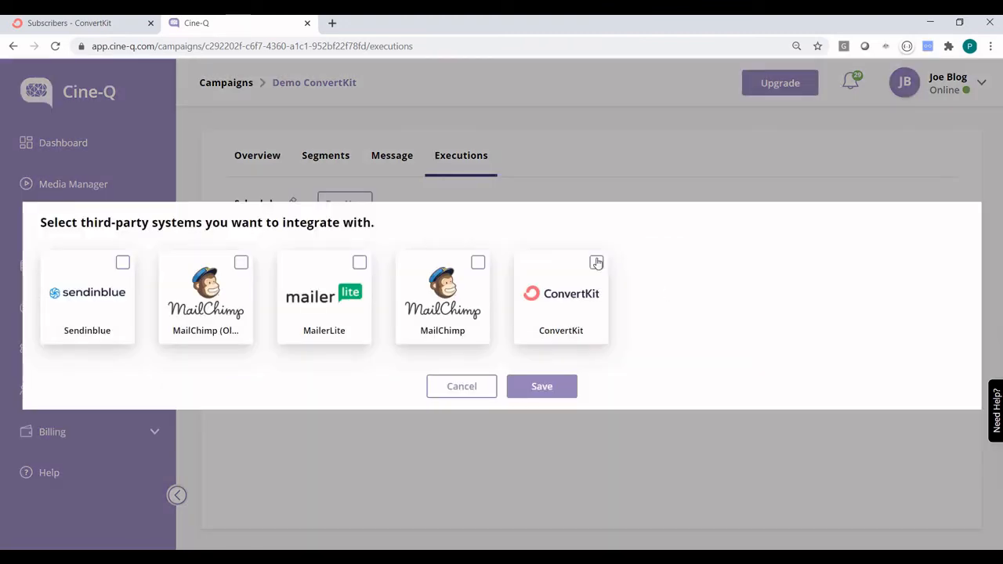
pyautogui.click(596, 262)
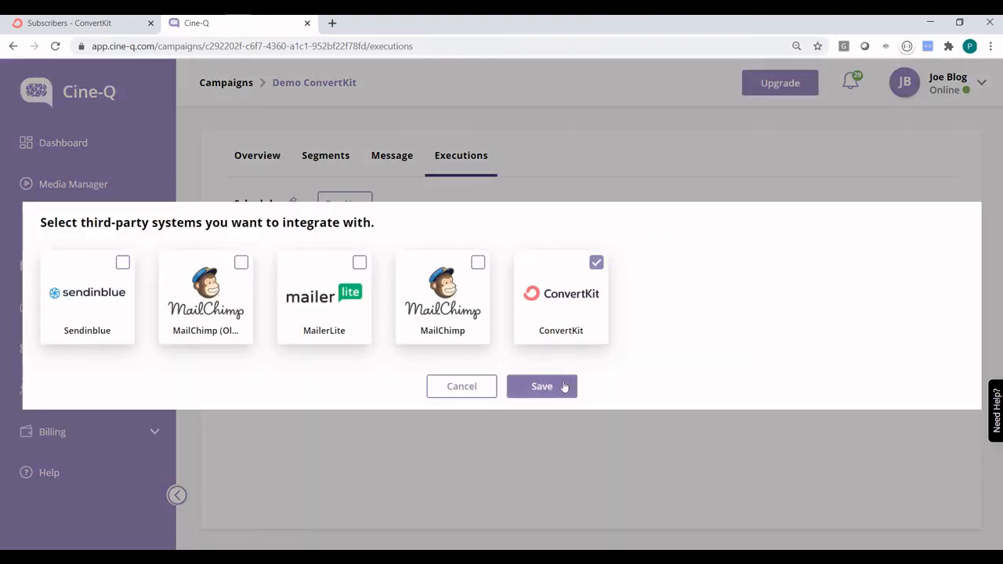
pyautogui.click(563, 386)
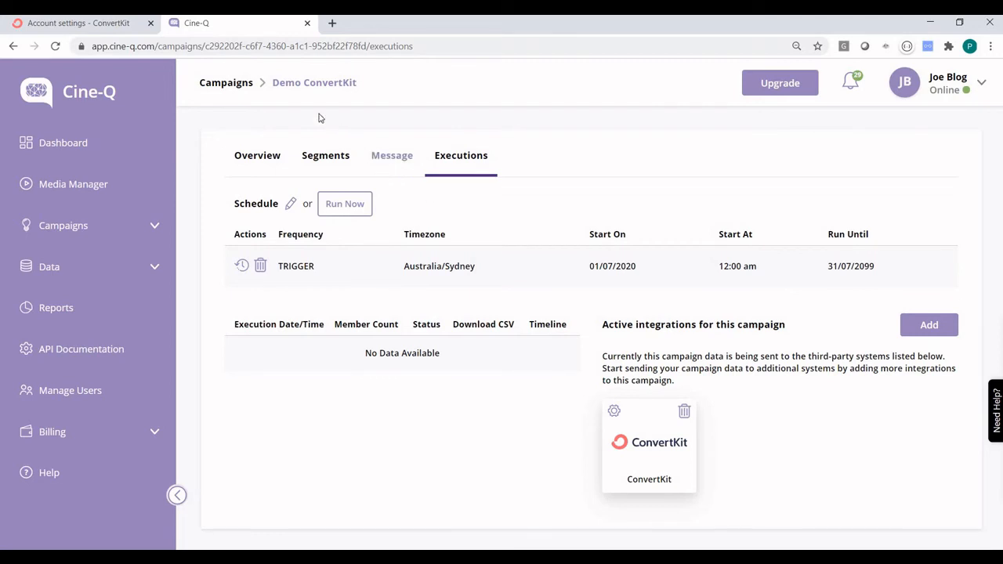
# Select the Demo ConvertKit campaign's ID in the page address.
pyautogui.click(257, 49)
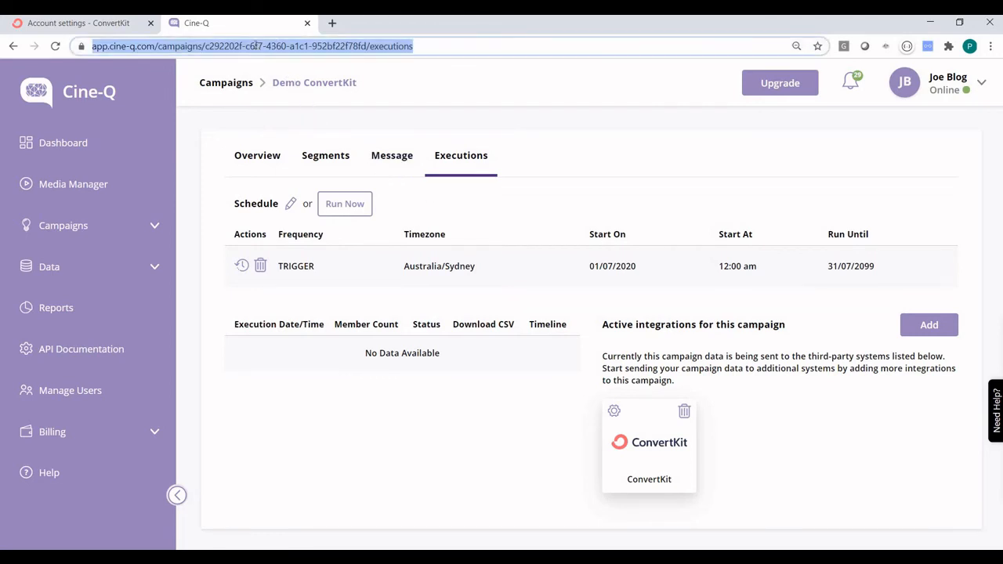
pyautogui.click(256, 47)
pyautogui.click(233, 46)
pyautogui.keyDown('shift'); pyautogui.click(283, 46); pyautogui.keyUp('shift')
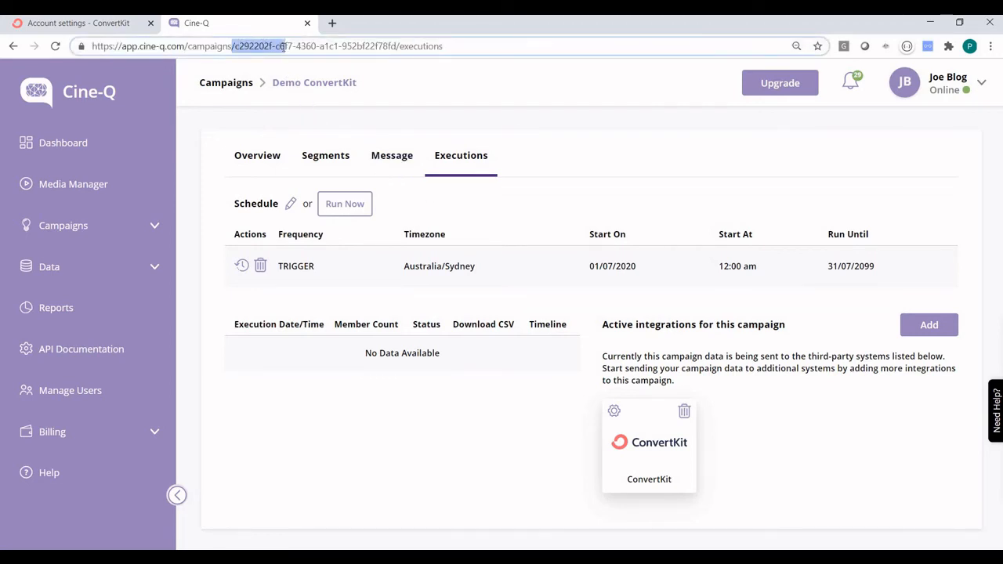
pyautogui.click(280, 46)
pyautogui.moveTo(236, 46); pyautogui.dragTo(394, 47)
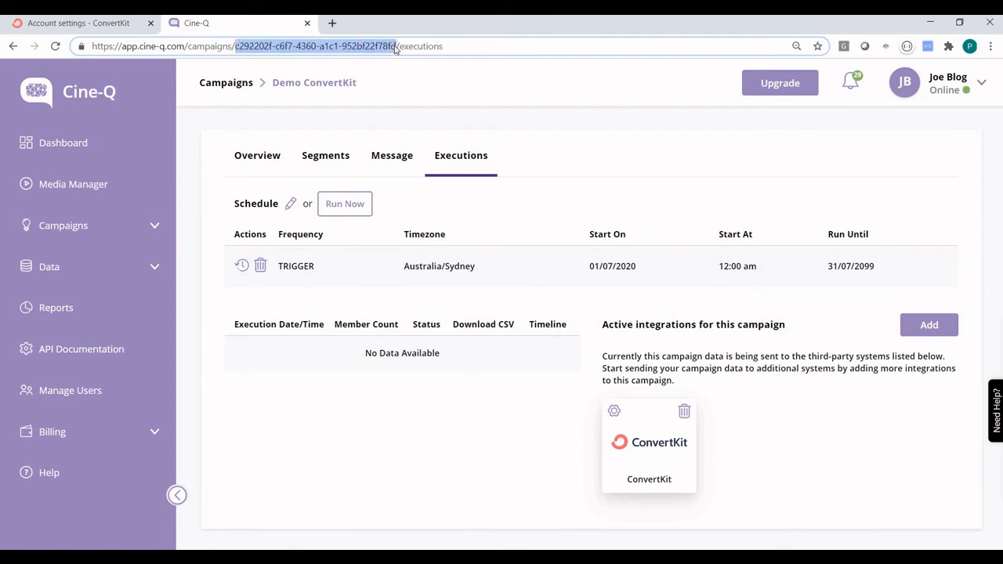
pyautogui.click(407, 116)
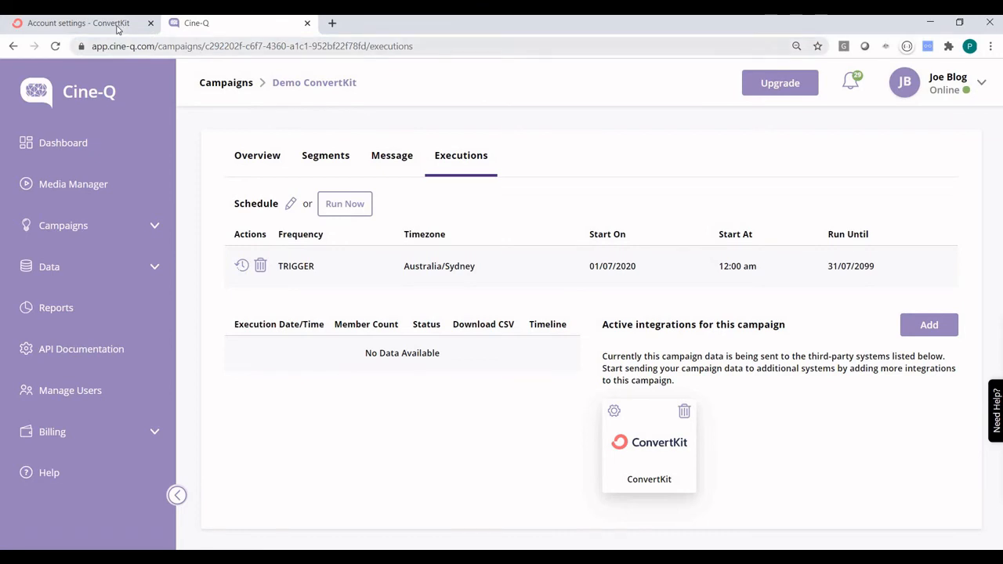
# Set the Send Cine-Q Demo trigger to Campaign ID c292202f-c6f7-4360-a1c1-952bf22f78fd and update the event.
pyautogui.click(117, 26)
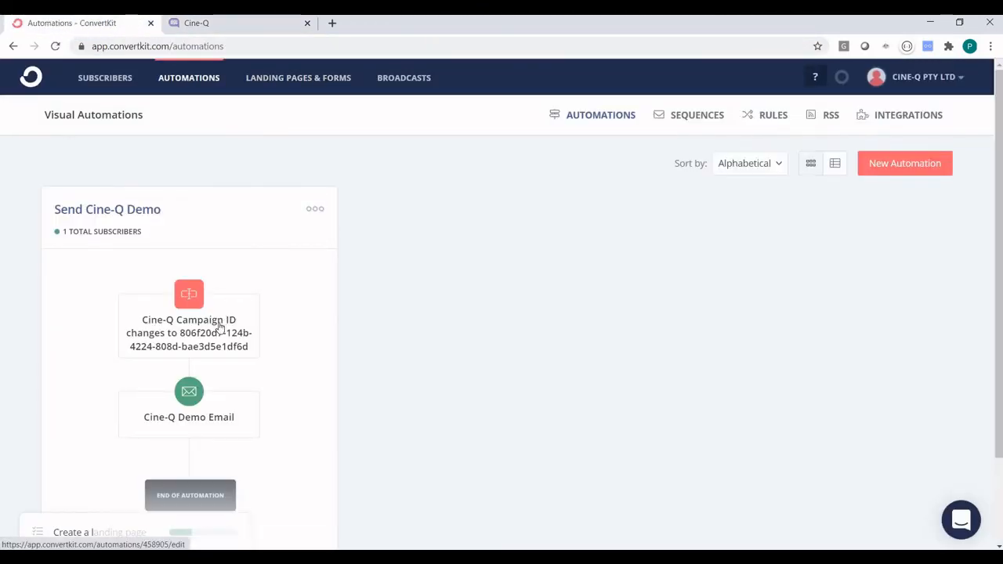
pyautogui.click(220, 328)
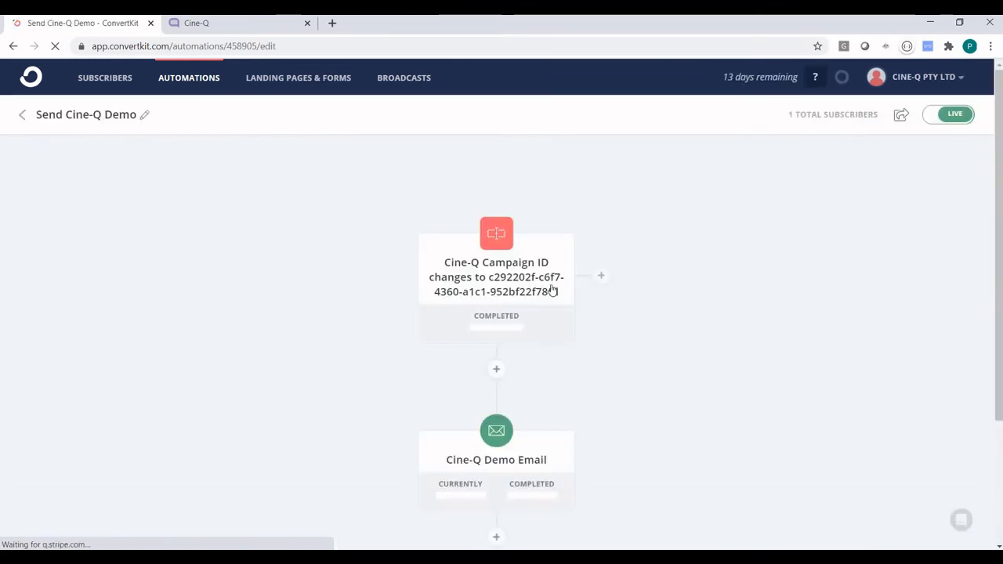
pyautogui.click(503, 278)
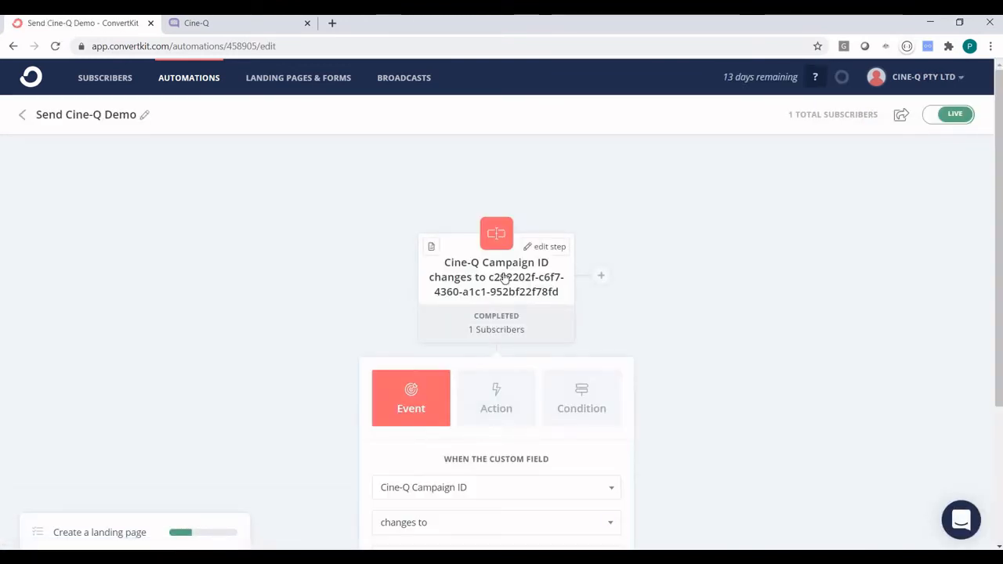
pyautogui.scroll(-3, 430, 306)
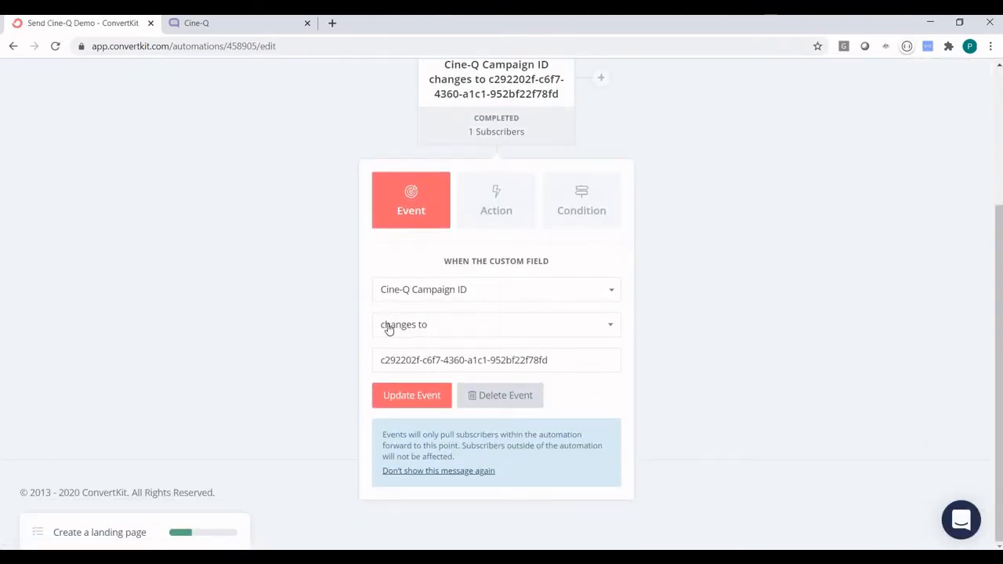
pyautogui.moveTo(547, 360); pyautogui.dragTo(381, 360)
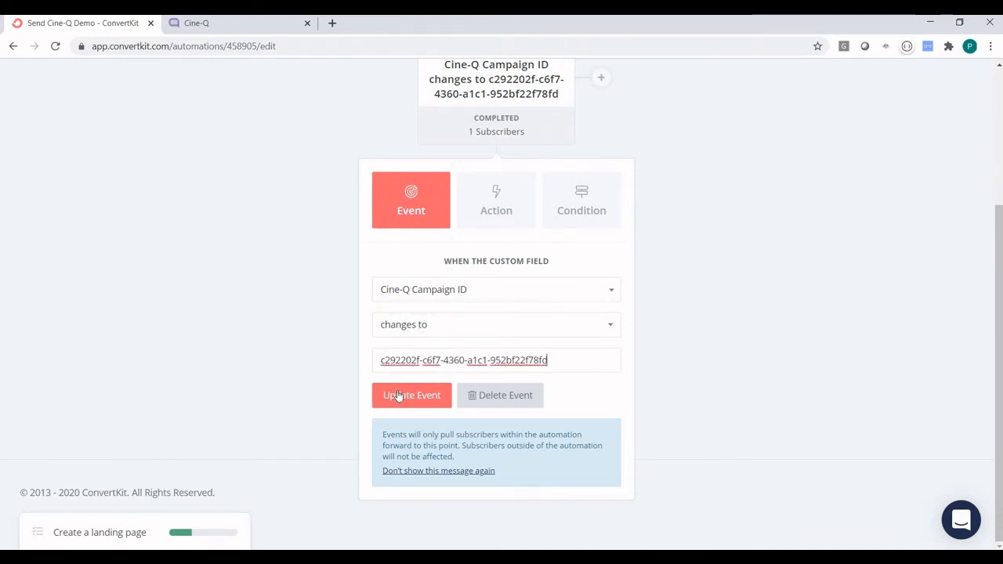
pyautogui.click(396, 394)
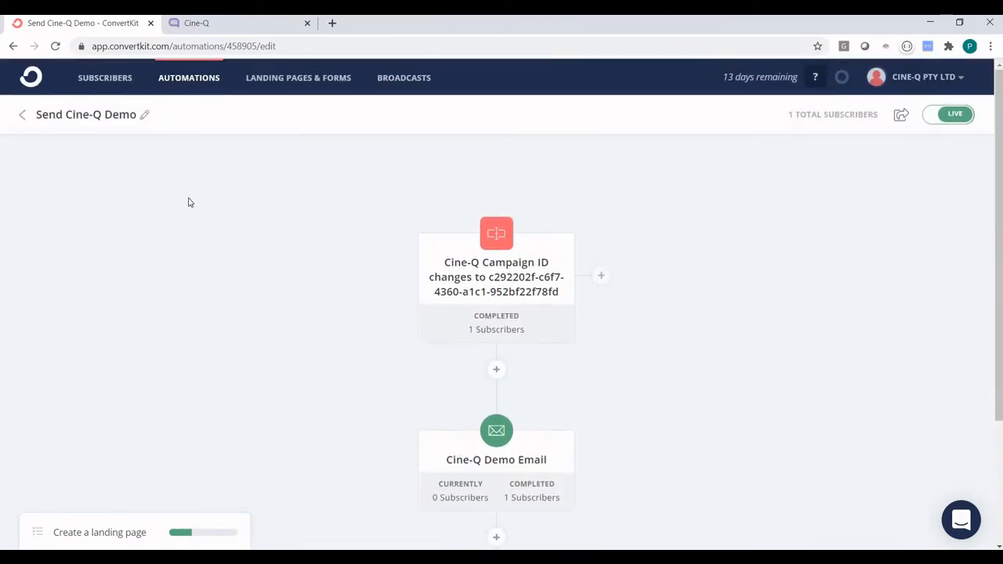
pyautogui.click(114, 82)
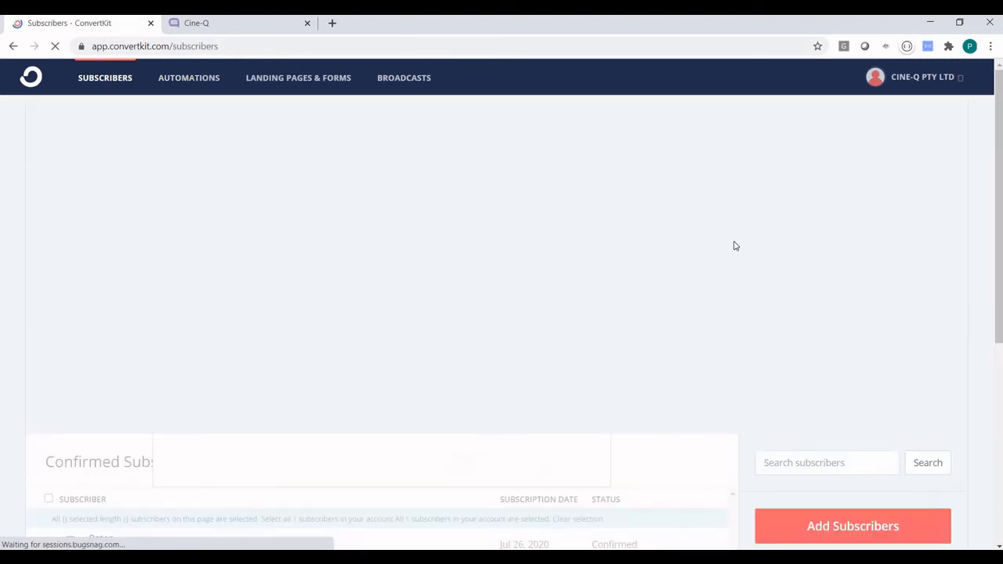
# Start a single new subscriber, entering the test subscriber's first name and e-mail address.
pyautogui.scroll(-4, 734, 244)
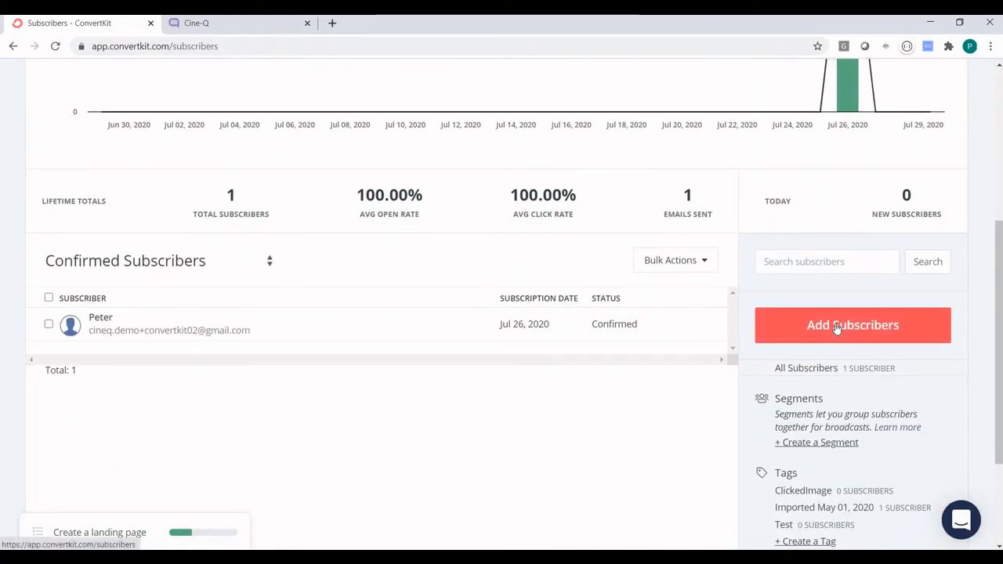
pyautogui.click(836, 326)
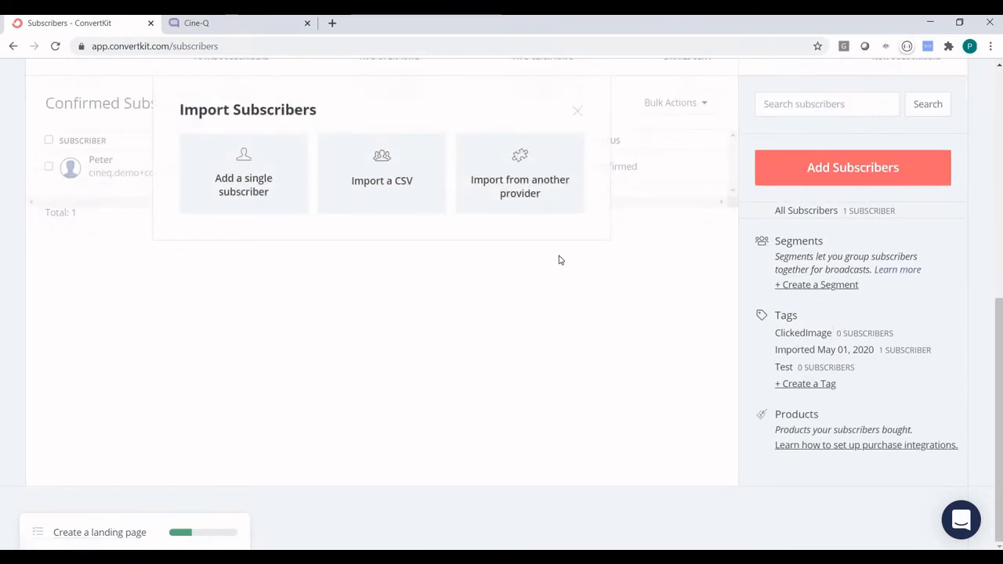
pyautogui.click(245, 179)
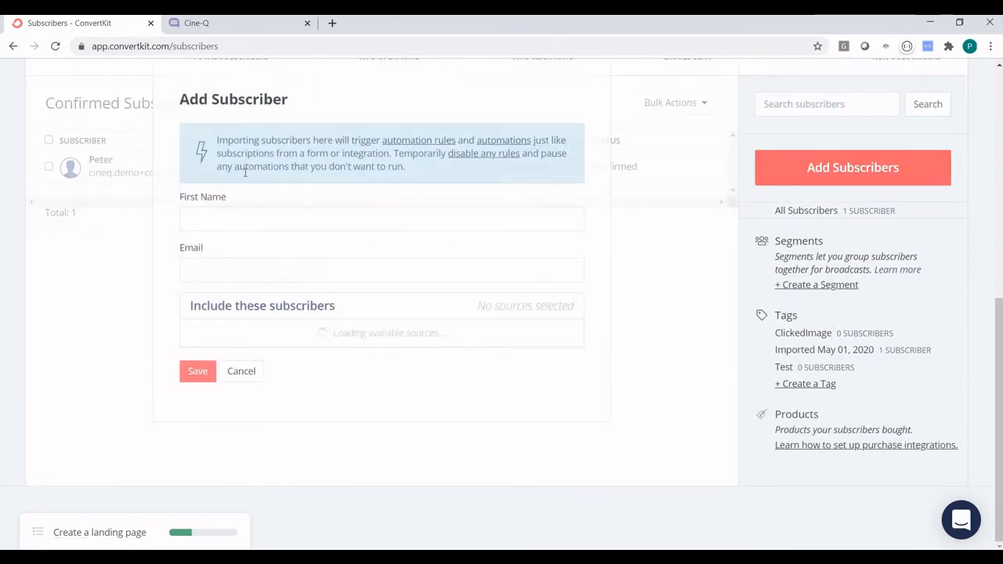
pyautogui.click(237, 228)
pyautogui.write('Peter')
pyautogui.press('Tab')
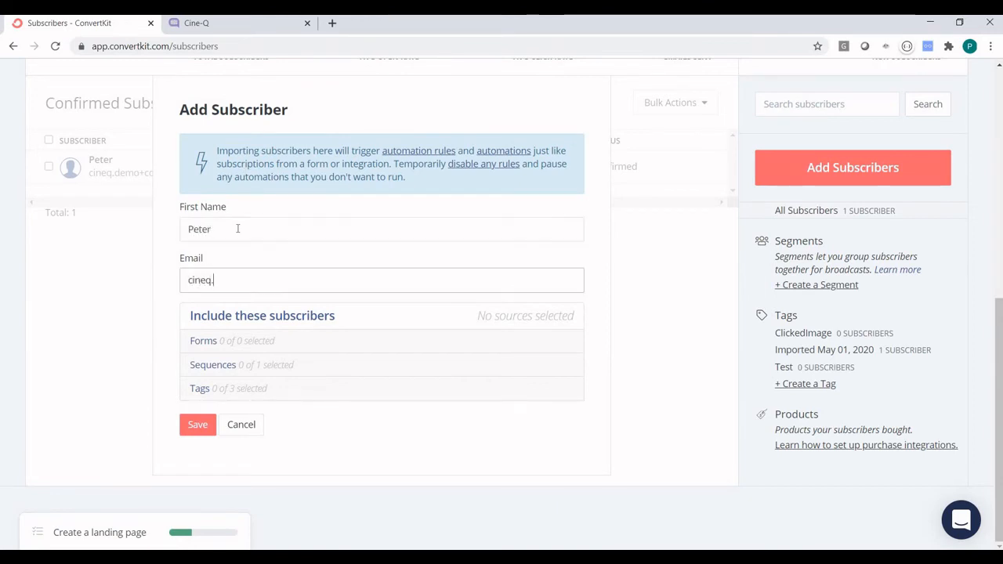
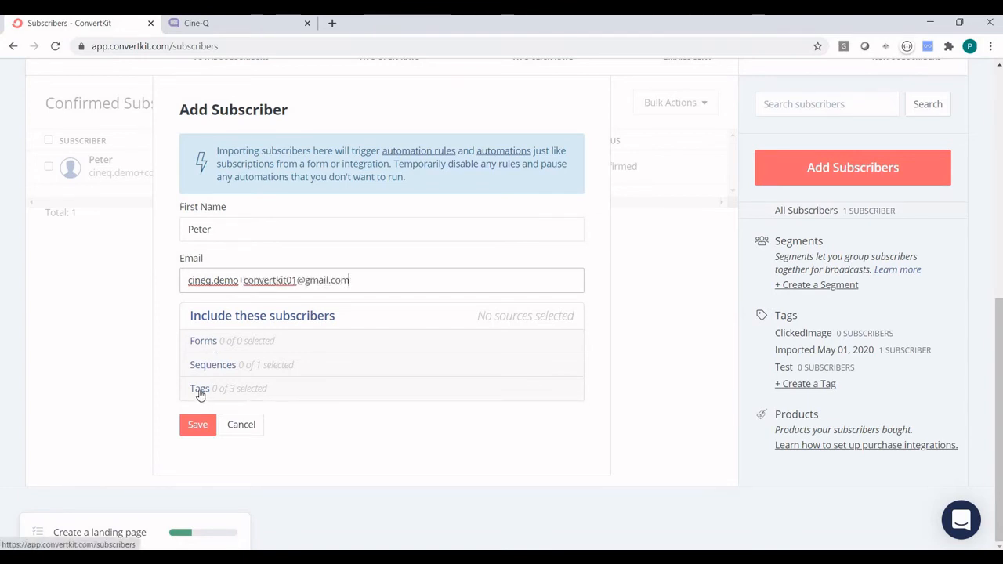
# Tag the new subscriber Imported May 01, 2020, save, and check the subscriber list.
pyautogui.click(199, 390)
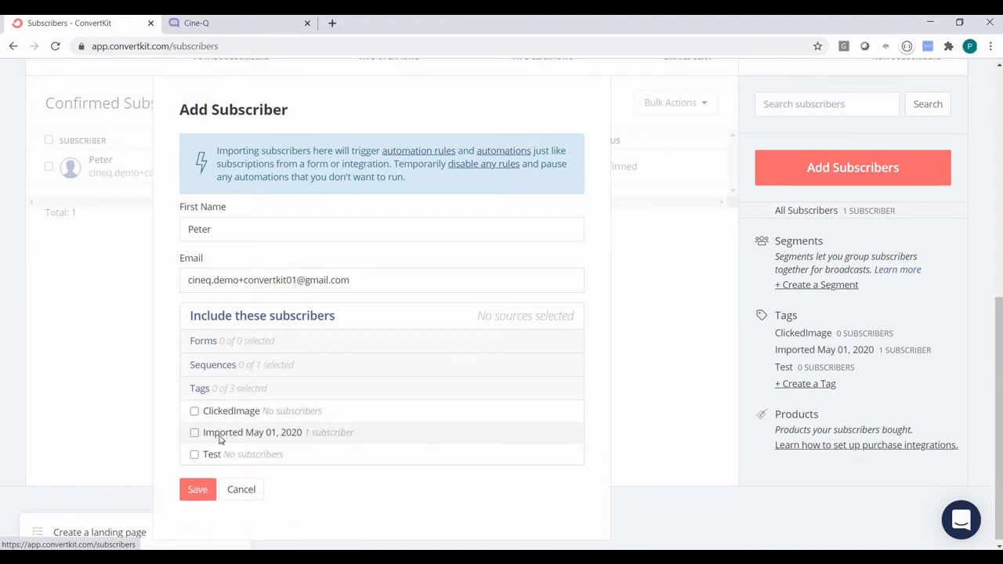
pyautogui.click(224, 436)
pyautogui.click(198, 490)
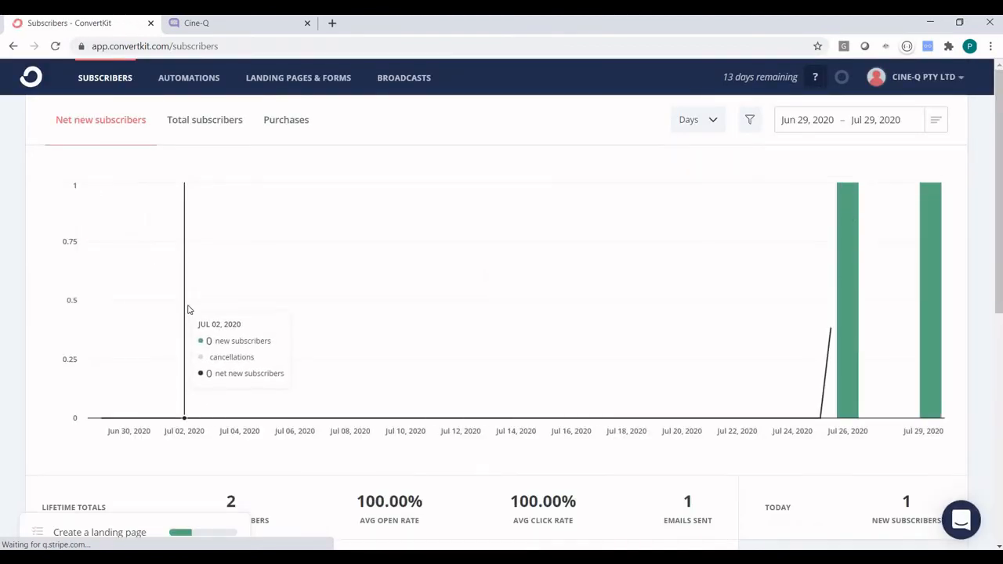
pyautogui.scroll(-5, 188, 309)
pyautogui.scroll(-3, 156, 290)
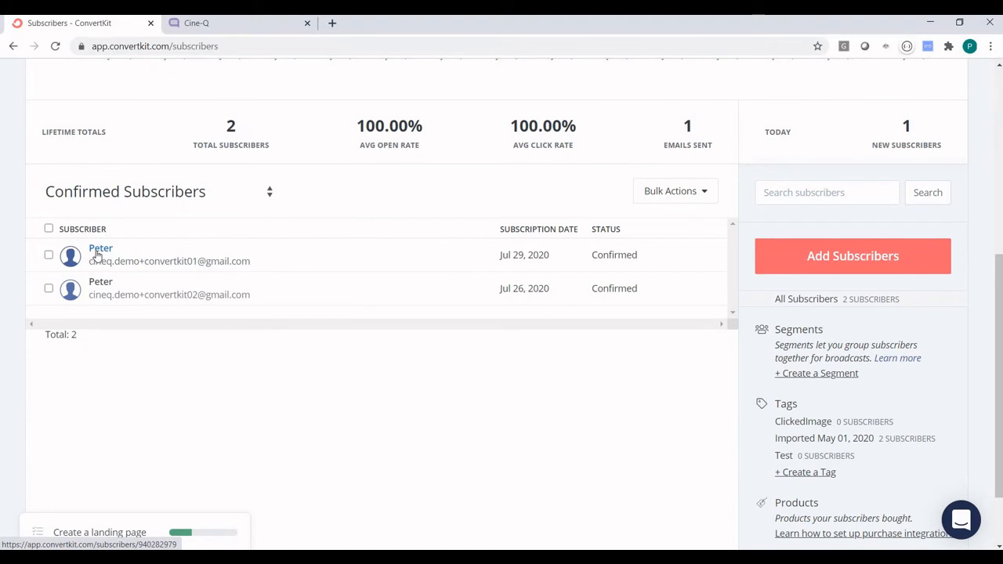
# Open the new subscriber's details and enter its CINE-Q CRN value.
pyautogui.click(229, 263)
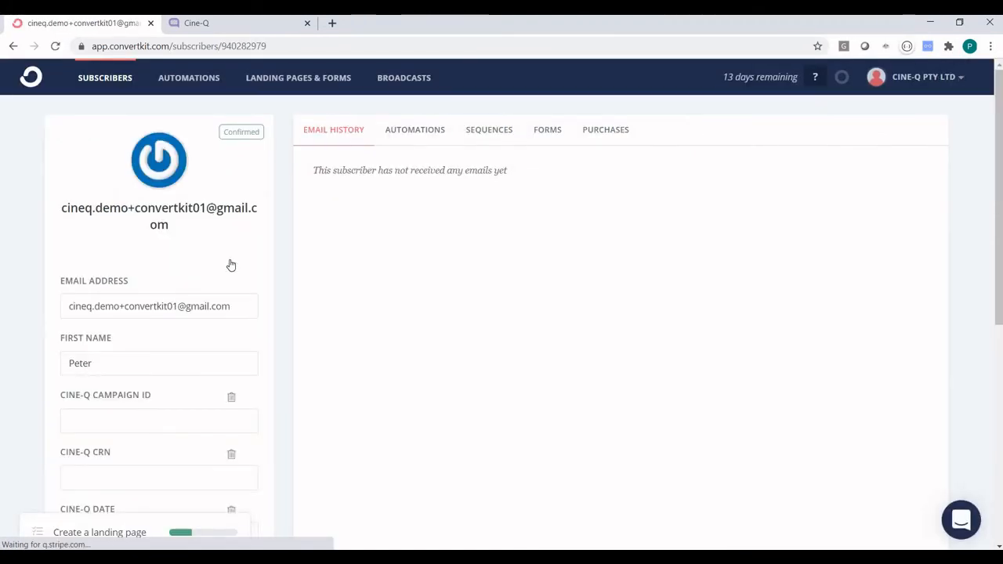
pyautogui.scroll(-5, 219, 255)
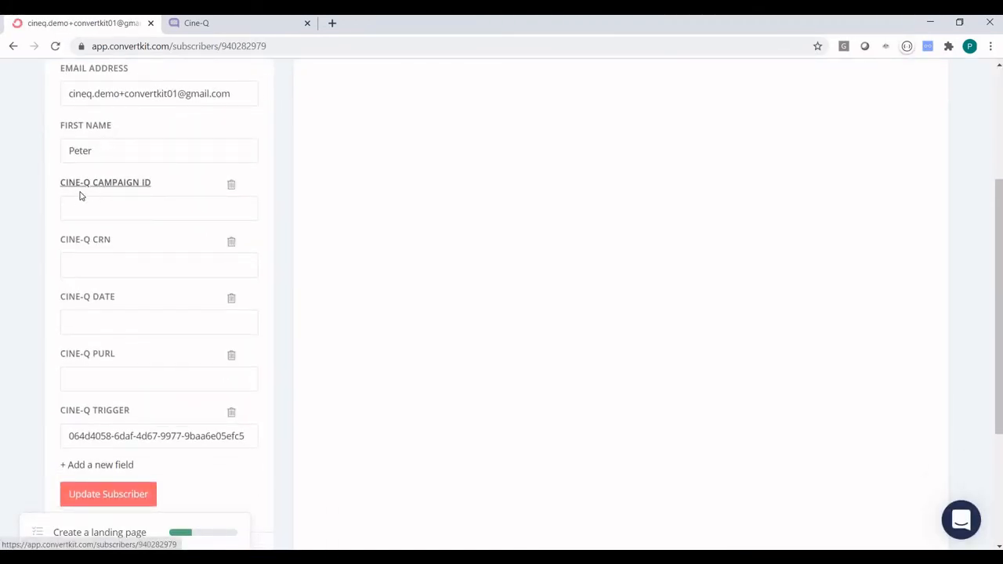
pyautogui.click(85, 265)
pyautogui.write('75')
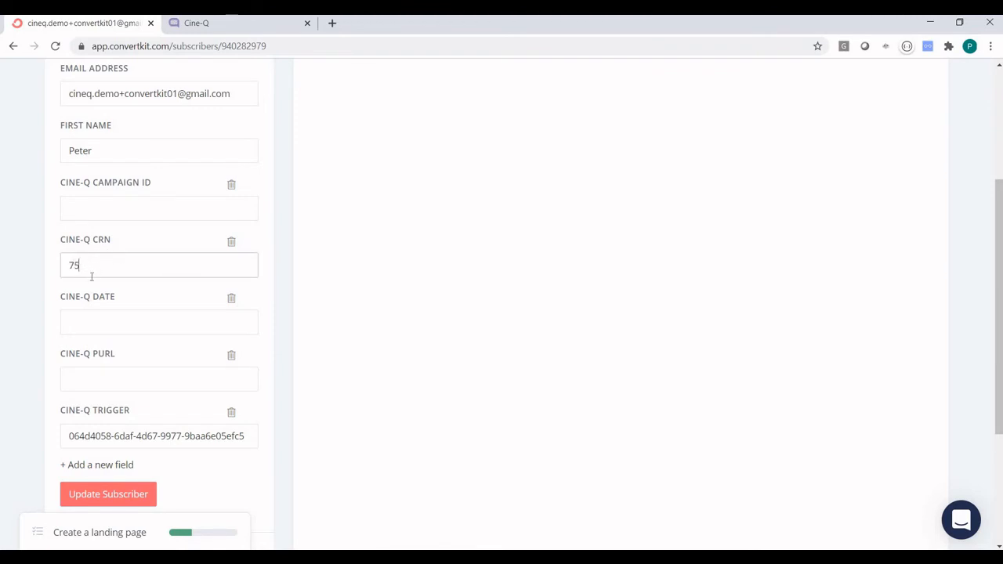
pyautogui.click(51, 297)
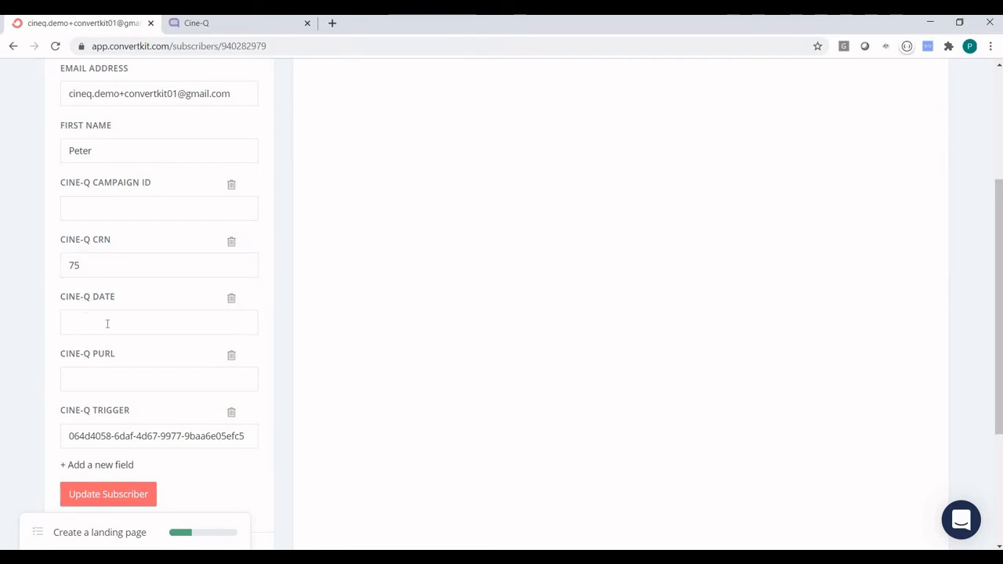
# Fill in the subscriber's CINE-Q DATE as 2020-08-01.
pyautogui.click(81, 322)
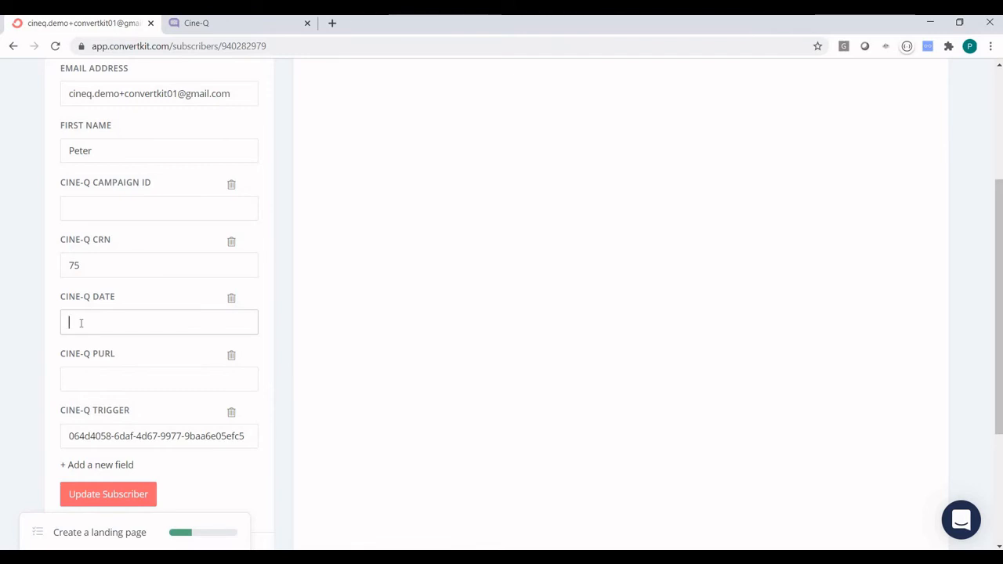
pyautogui.write('20')
pyautogui.write('0-08-01')
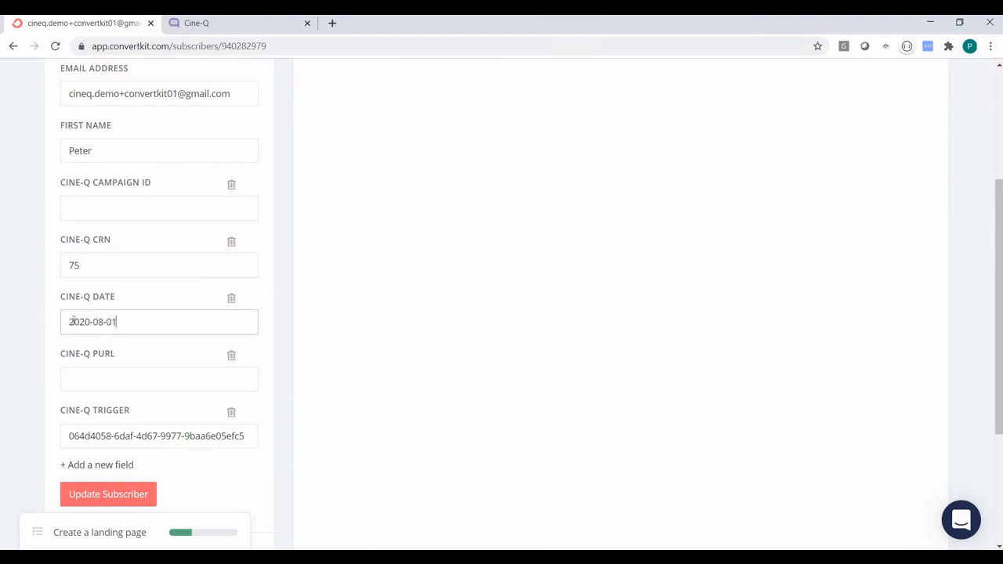
pyautogui.click(102, 321)
# Open the Trigger = Send me ConvertKit demo segment, copy its trigger value, and cancel.
pyautogui.click(253, 26)
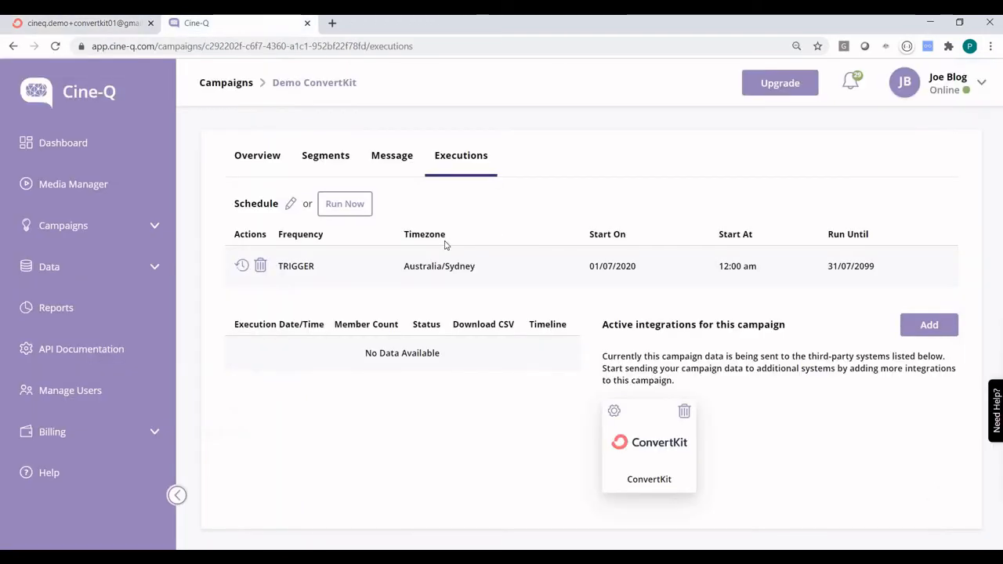
pyautogui.click(326, 157)
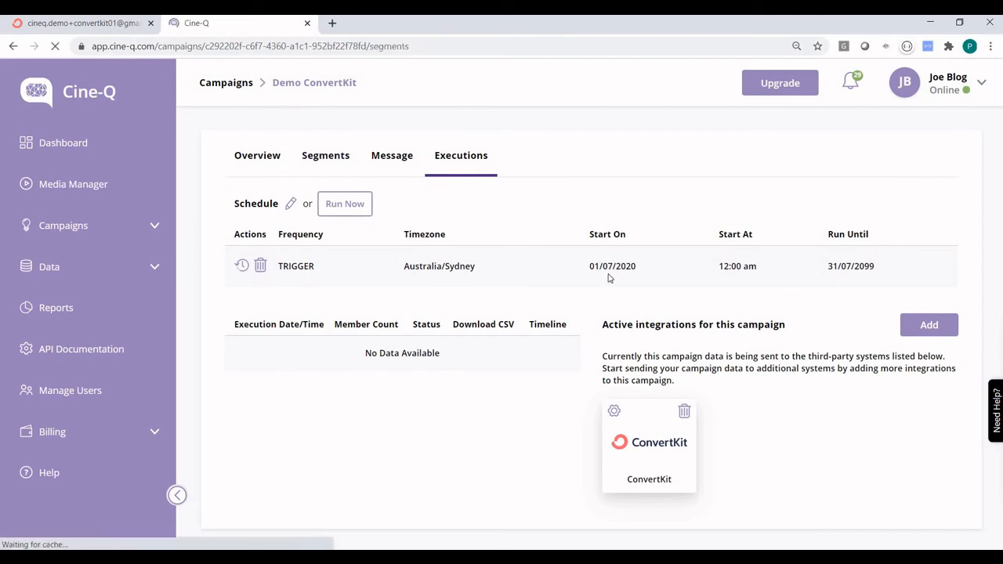
pyautogui.click(524, 233)
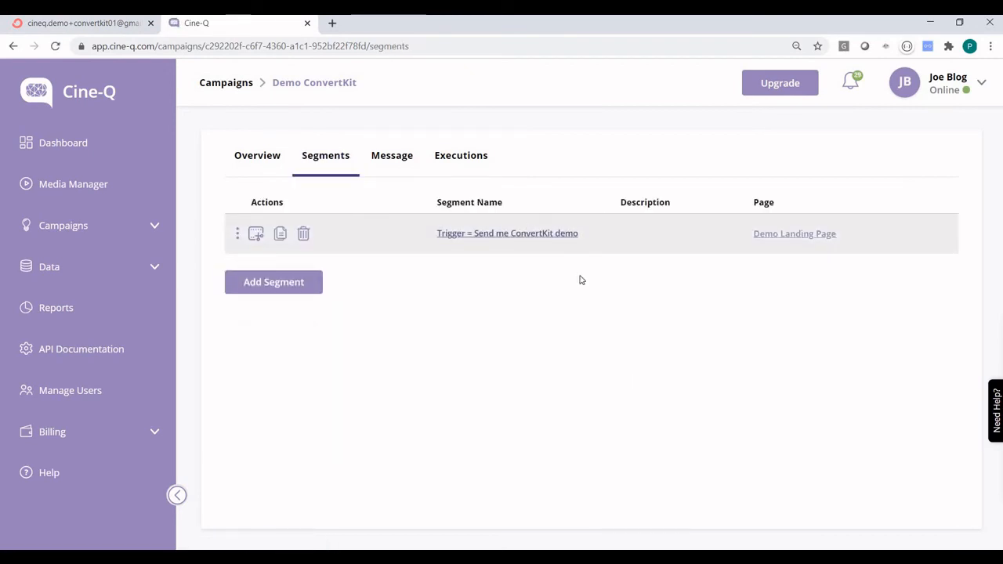
pyautogui.moveTo(651, 222); pyautogui.dragTo(517, 221)
pyautogui.hotkey('ctrl', 'c')
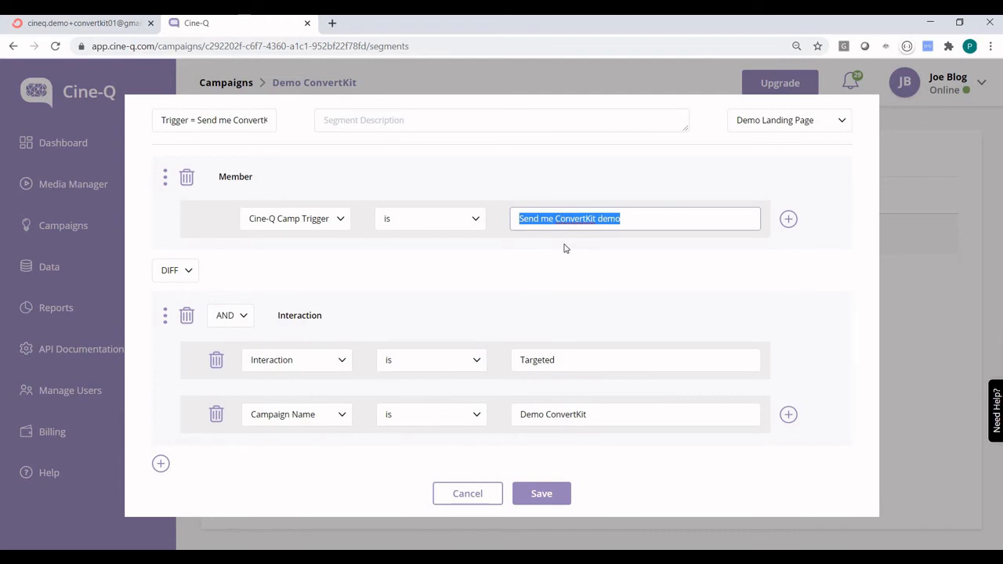
pyautogui.click(439, 496)
# Replace the subscriber's CINE-Q TRIGGER with 'Send me ConvertKit demo', save, and view Automation Rules.
pyautogui.click(86, 22)
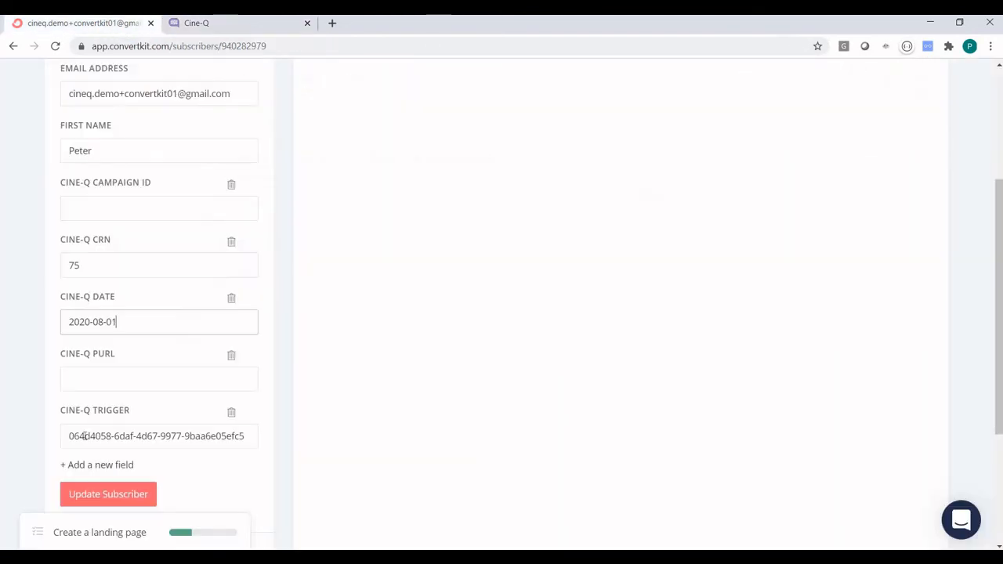
pyautogui.click(68, 439)
pyautogui.hotkey('shift', 'End')
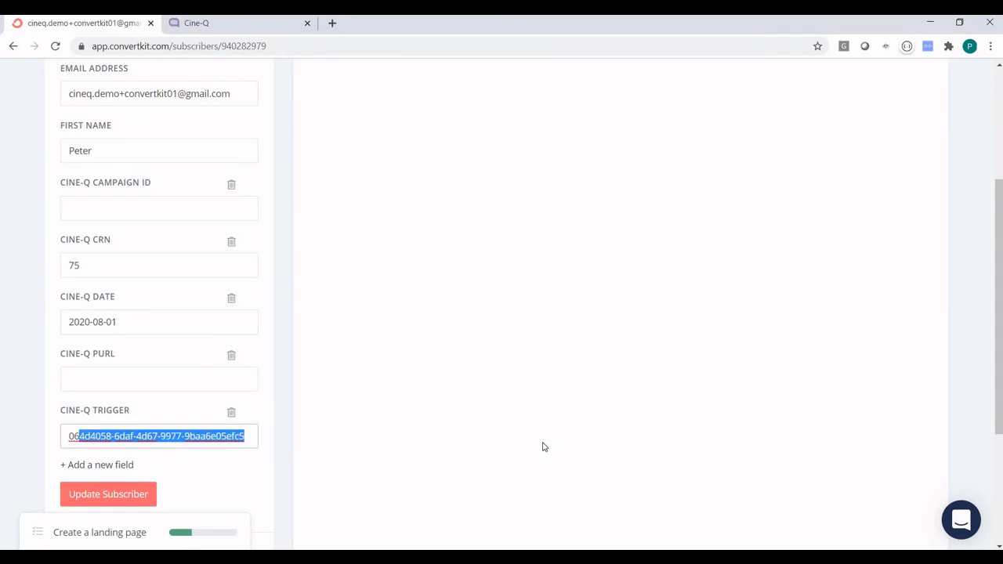
pyautogui.press('BackSpace')
pyautogui.press('BackSpace')
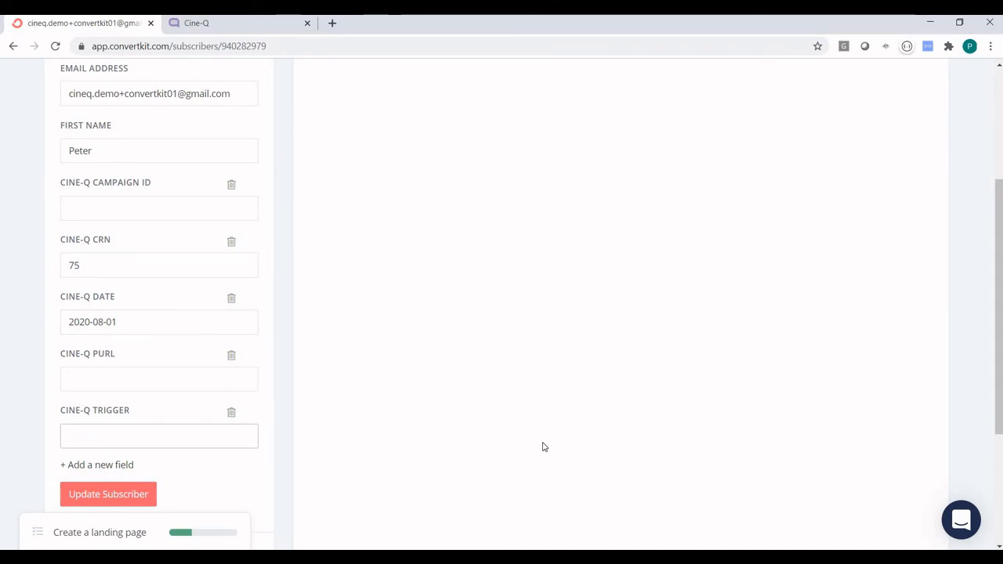
pyautogui.hotkey('ctrl', 'v')
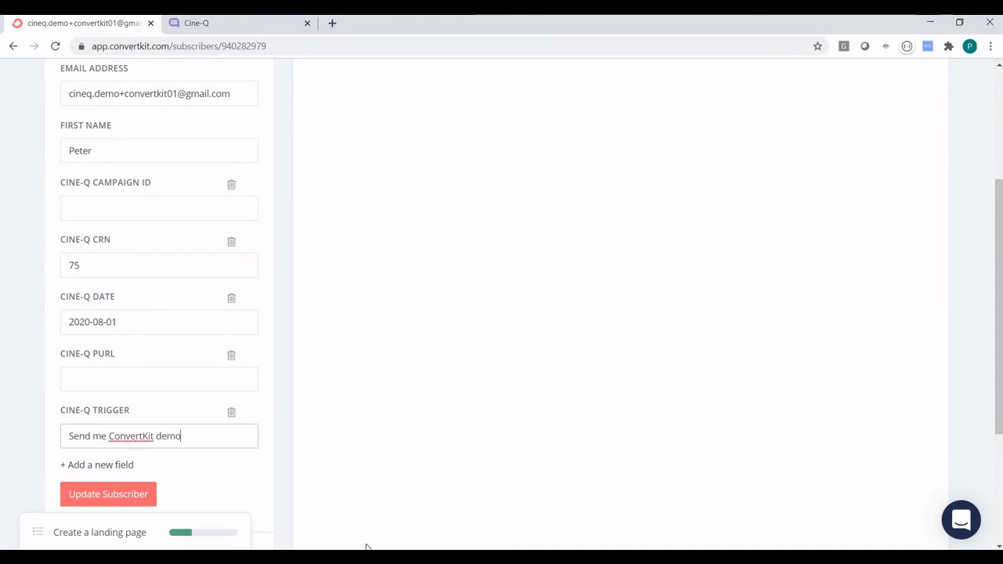
pyautogui.click(125, 494)
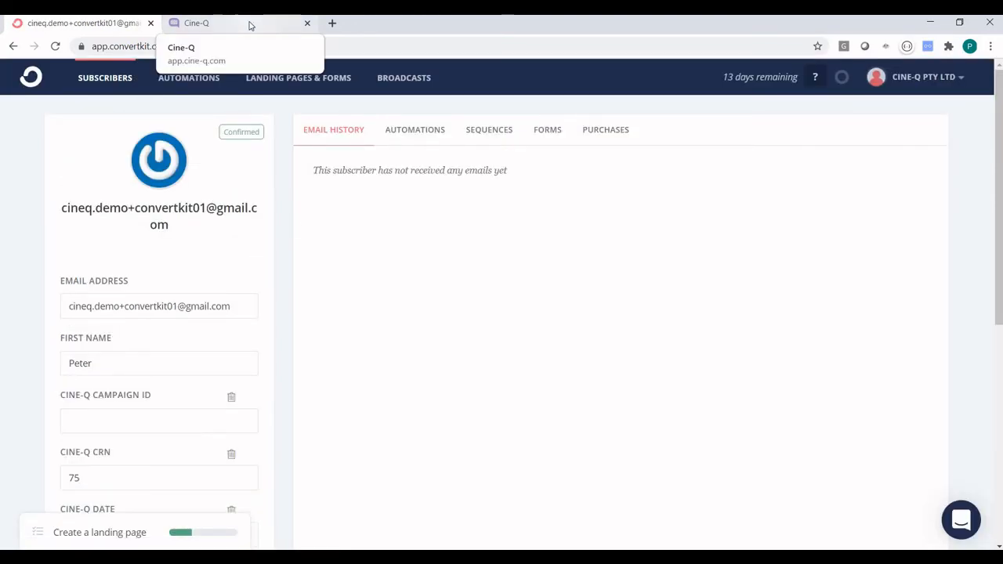
pyautogui.click(182, 85)
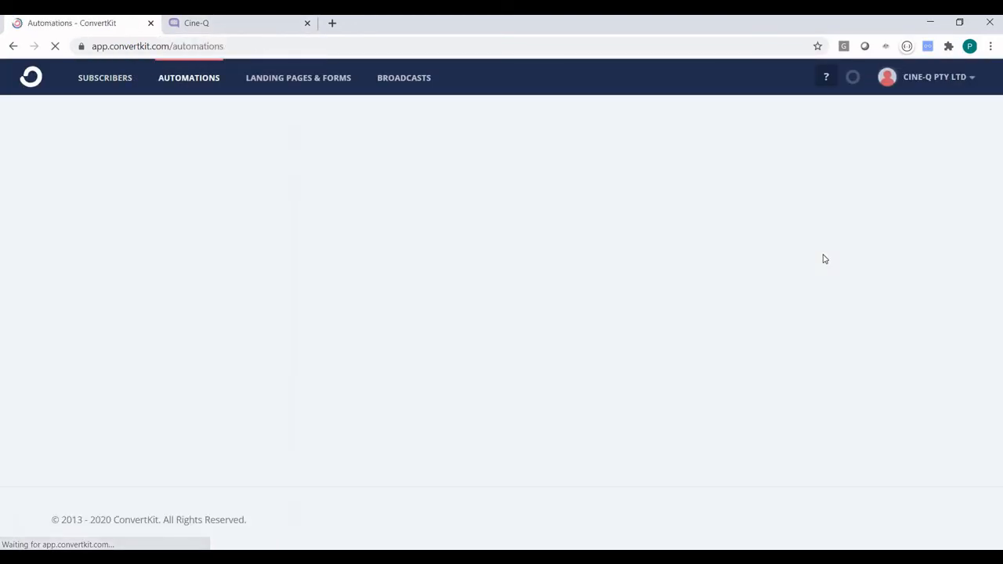
pyautogui.click(769, 119)
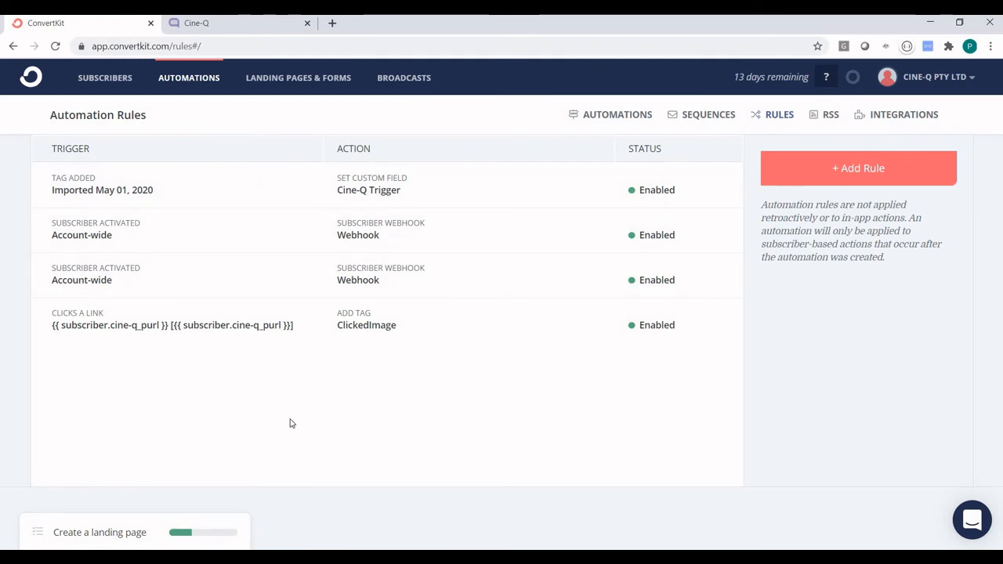
# Run the ConvertKit integration's Get Member Data pull now, then close its settings.
pyautogui.click(224, 25)
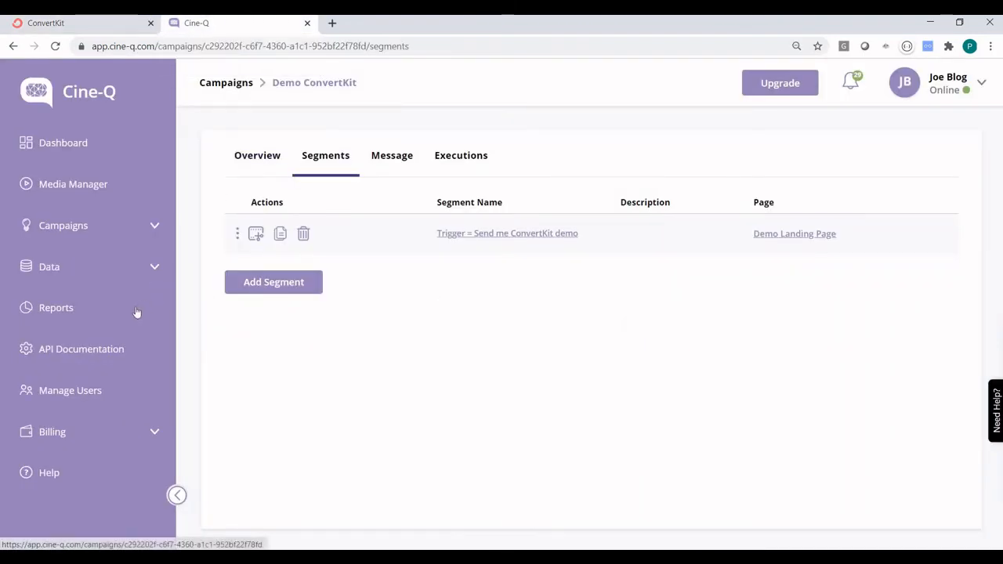
pyautogui.click(90, 268)
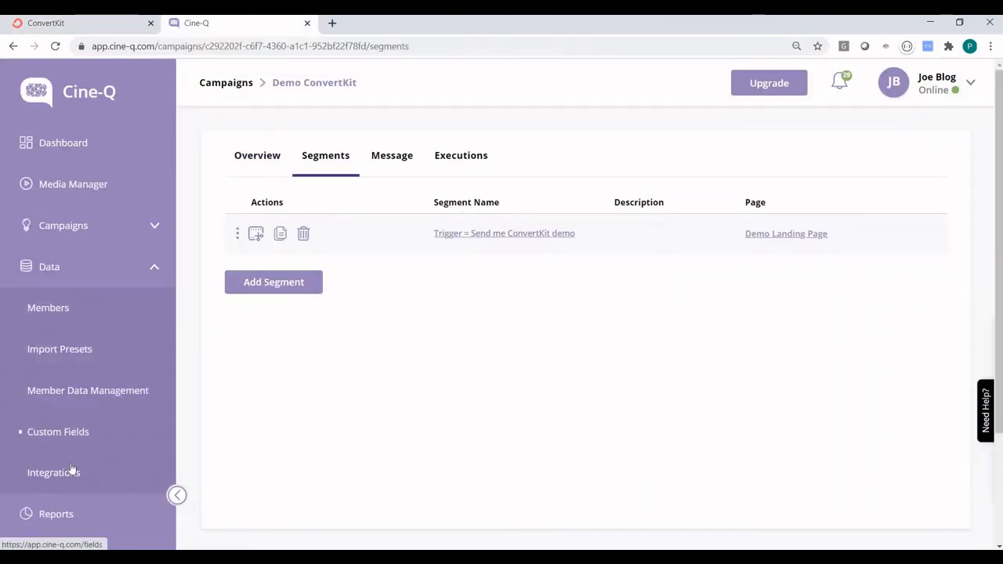
pyautogui.click(70, 472)
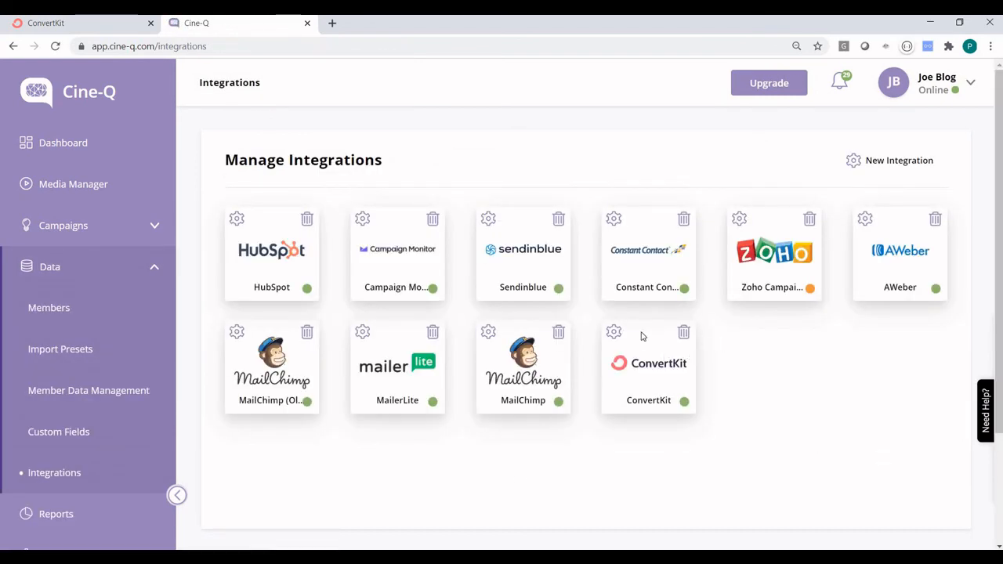
pyautogui.click(613, 333)
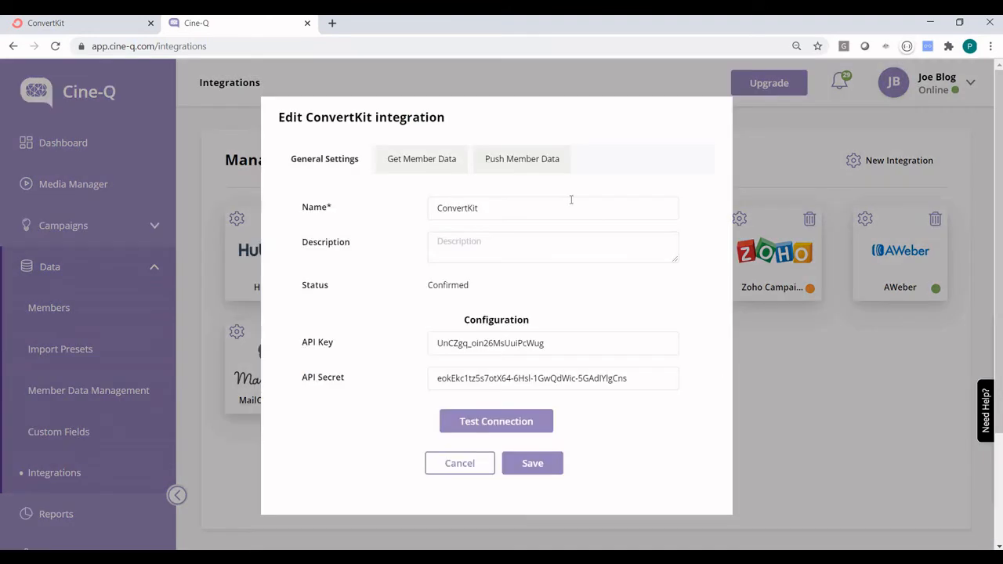
pyautogui.click(423, 159)
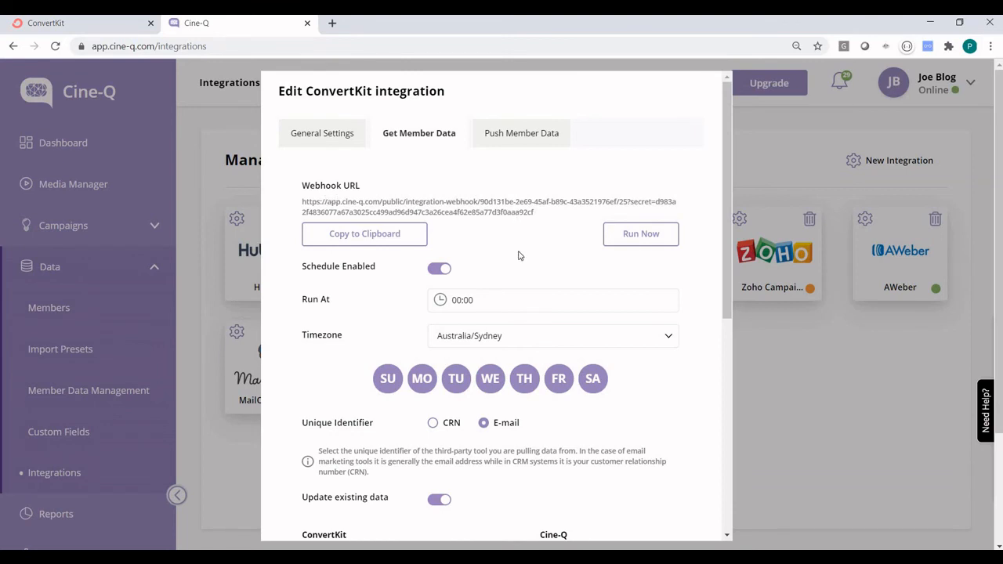
pyautogui.click(641, 235)
pyautogui.click(788, 430)
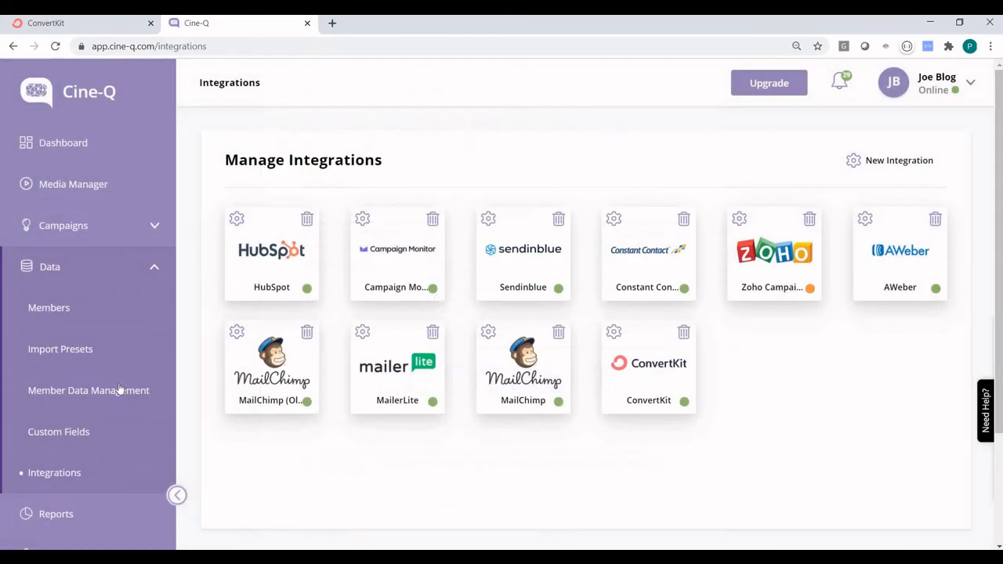
# Search Members for CRN 75 to find the member pulled from ConvertKit.
pyautogui.click(78, 309)
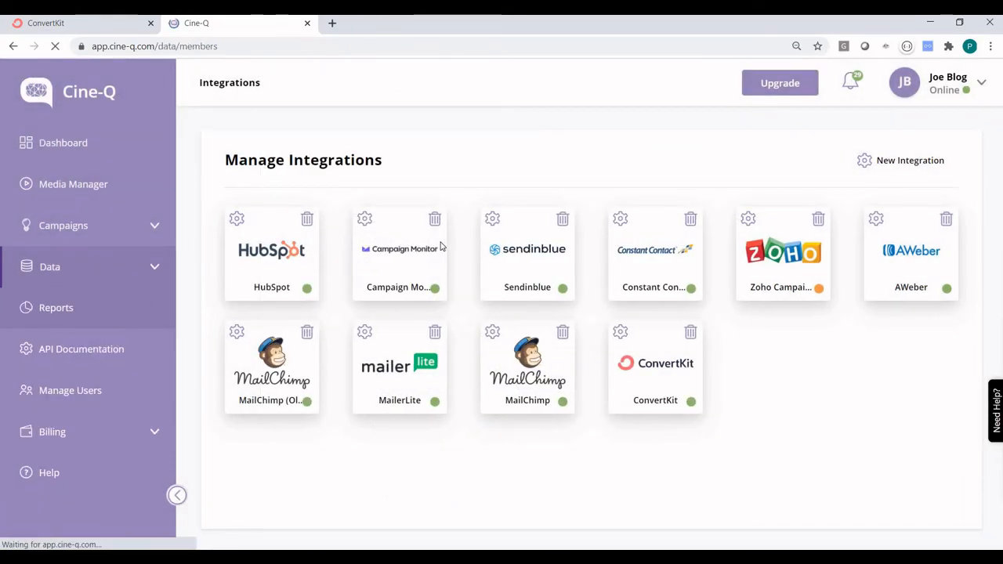
pyautogui.click(357, 222)
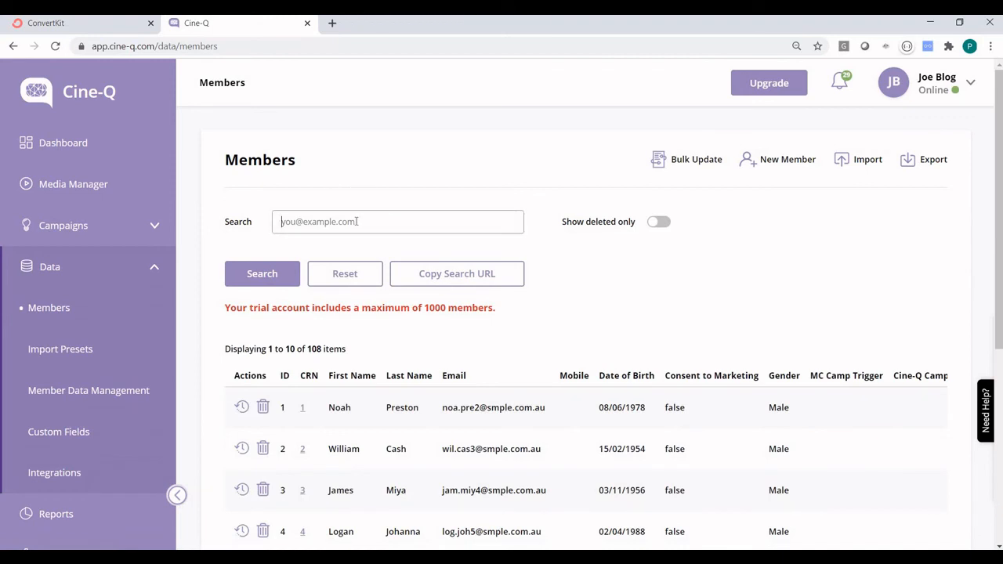
pyautogui.write('75')
pyautogui.press('Return')
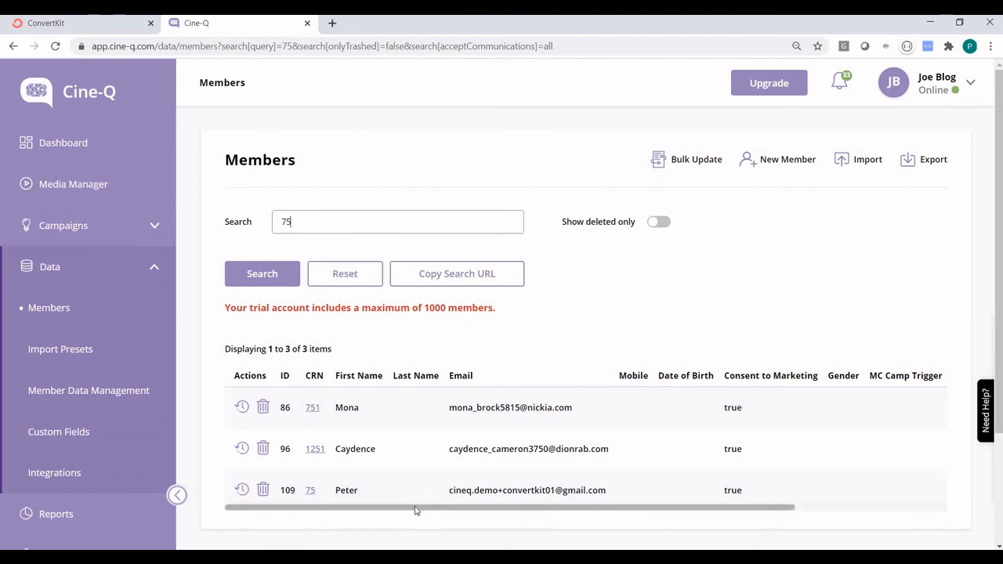
# Check the member's 'Send me ConvertKit demo' trigger, then open the Campaigns list.
pyautogui.moveTo(416, 509); pyautogui.dragTo(683, 511)
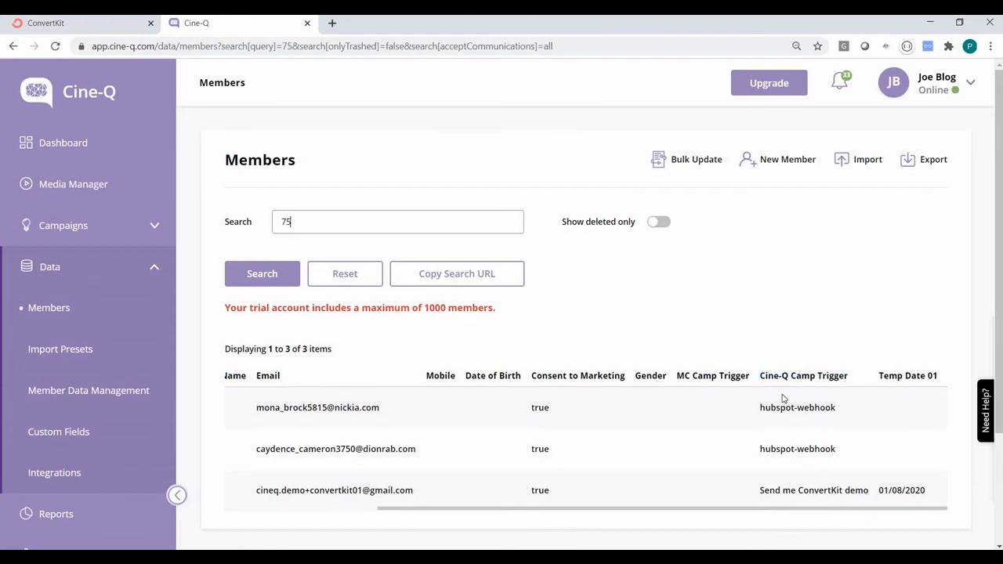
pyautogui.click(112, 227)
pyautogui.click(70, 270)
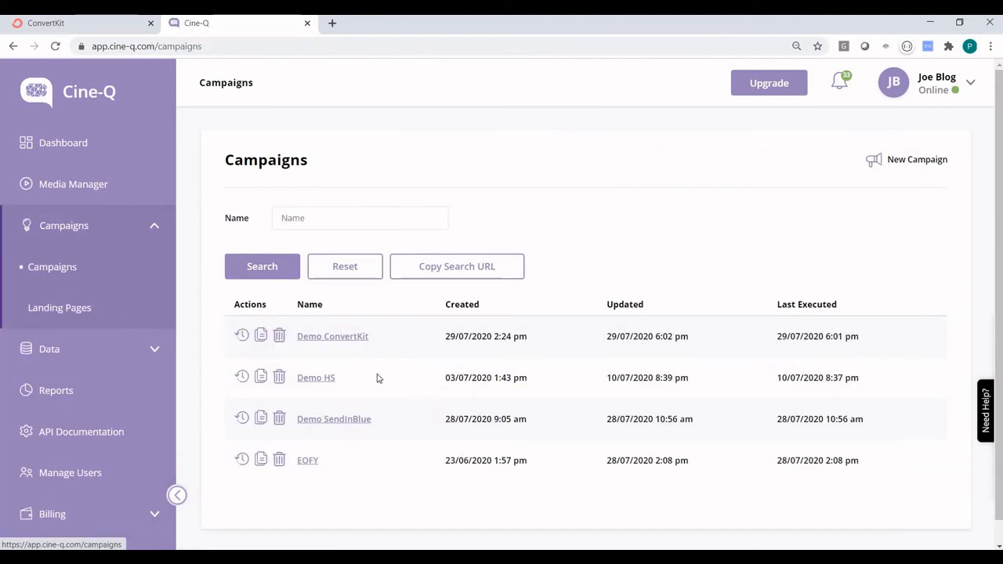
# Open the timeline log of the Demo ConvertKit campaign's latest execution.
pyautogui.click(345, 336)
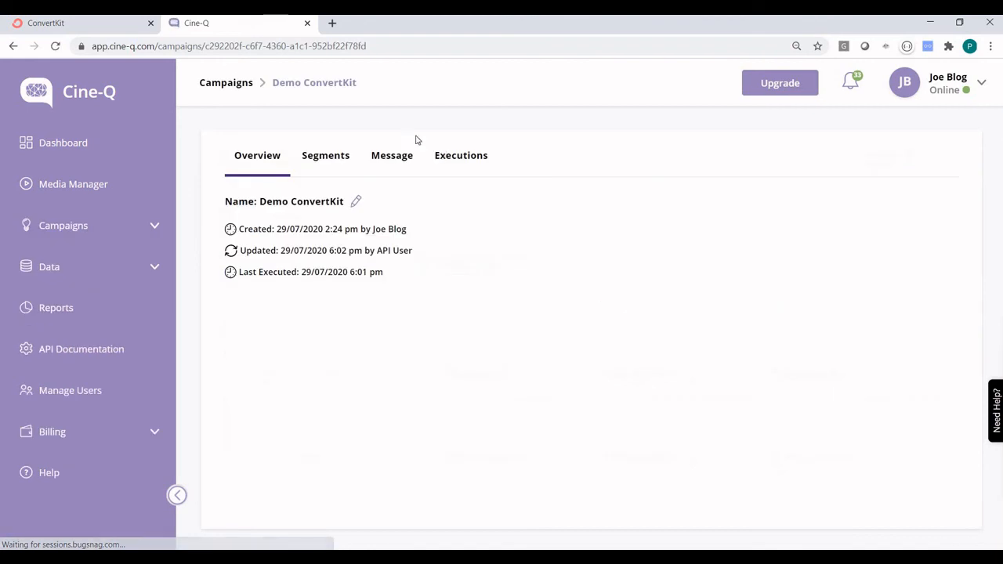
pyautogui.click(462, 161)
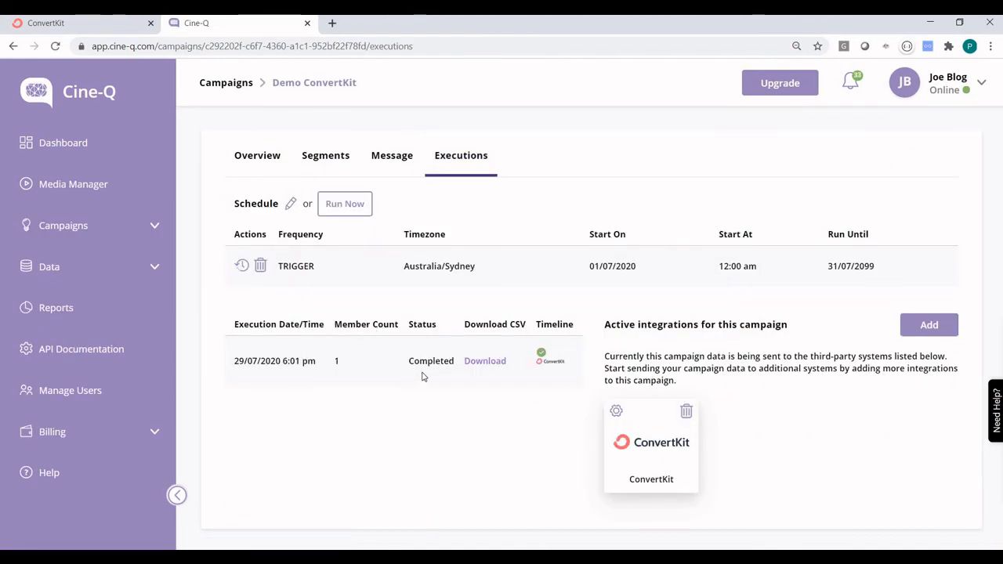
pyautogui.click(545, 357)
pyautogui.click(547, 361)
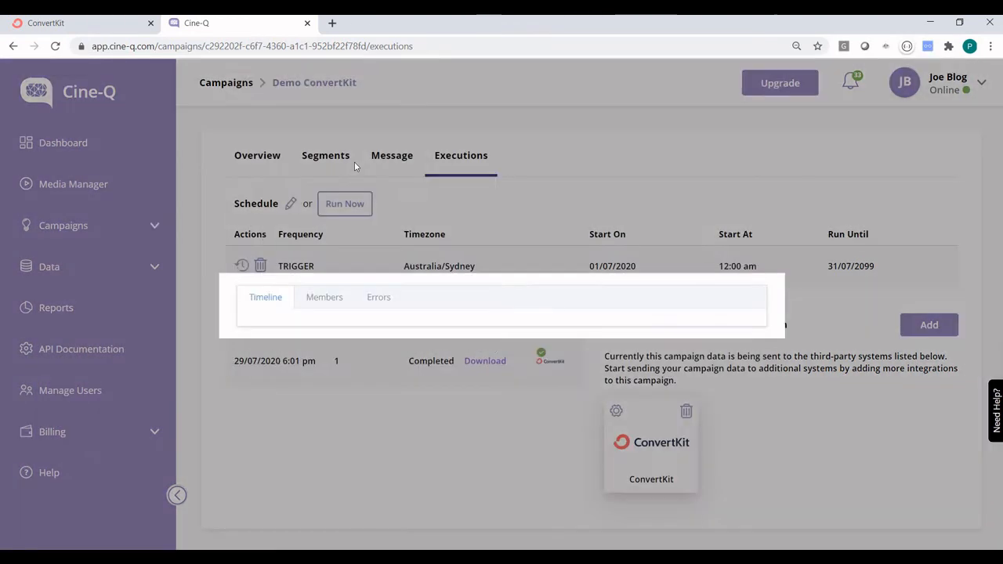
# Inspect member CRN 75's payload and personalised video URL, check Errors, and close the log.
pyautogui.click(324, 94)
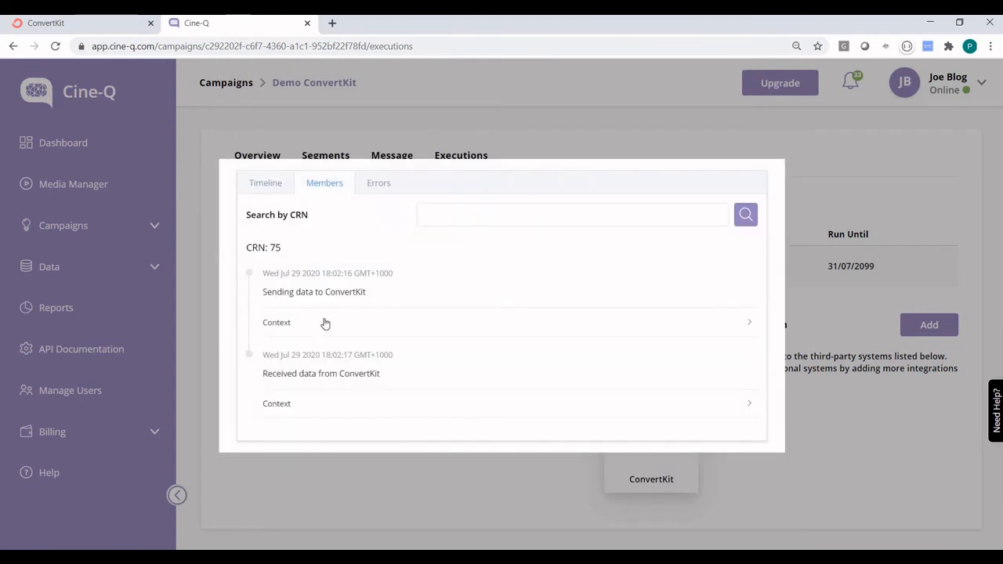
pyautogui.click(415, 322)
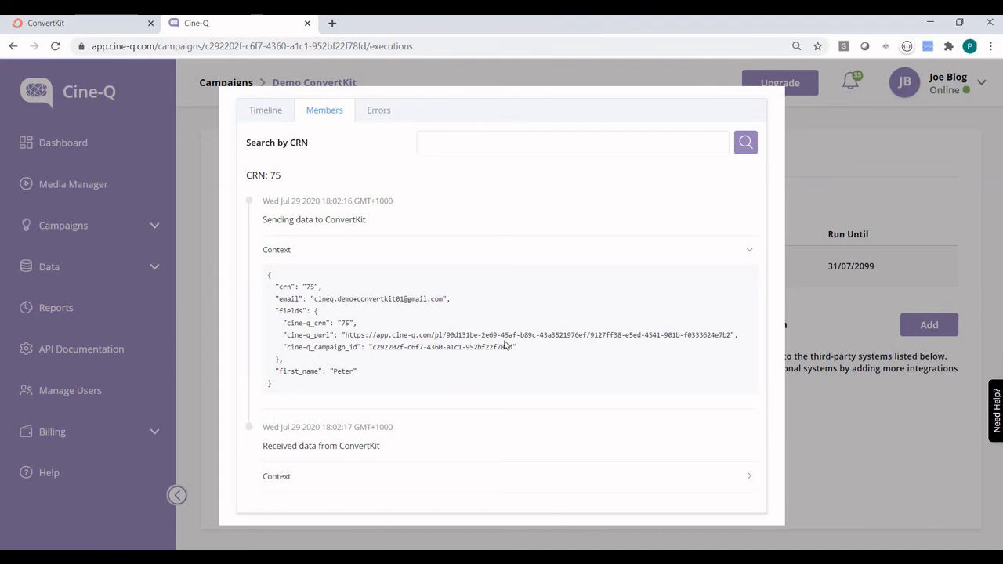
pyautogui.moveTo(505, 345); pyautogui.dragTo(735, 335)
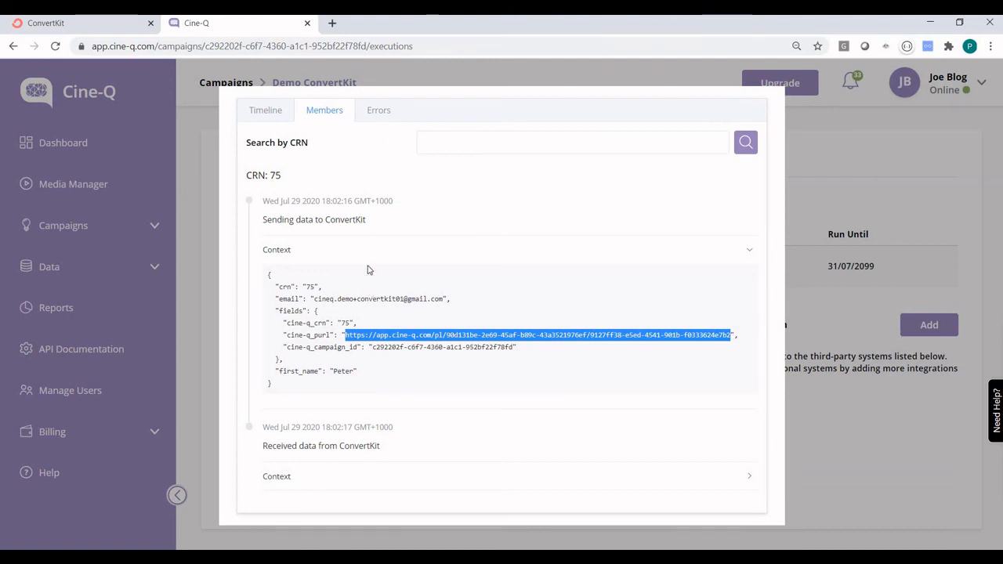
pyautogui.click(376, 112)
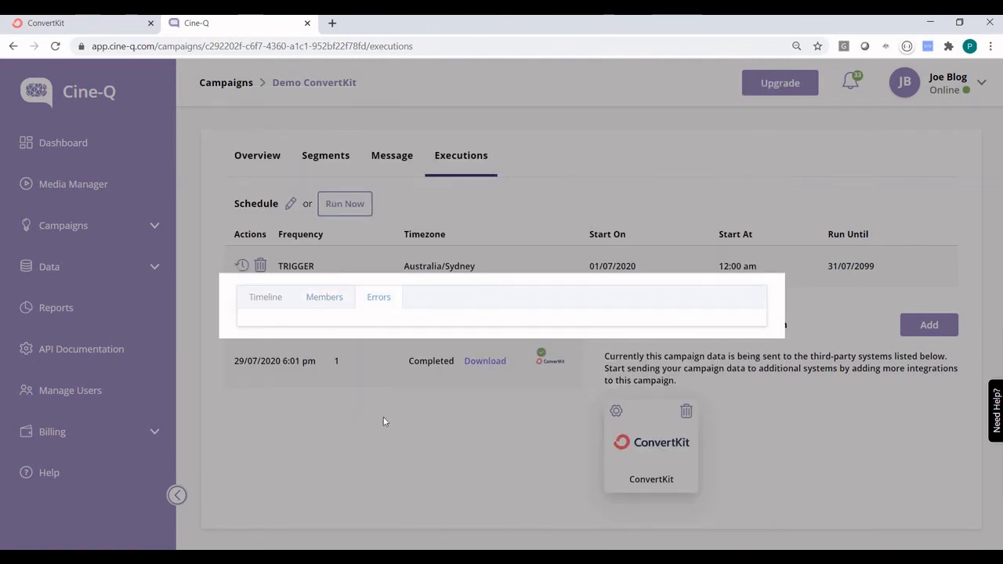
pyautogui.click(384, 426)
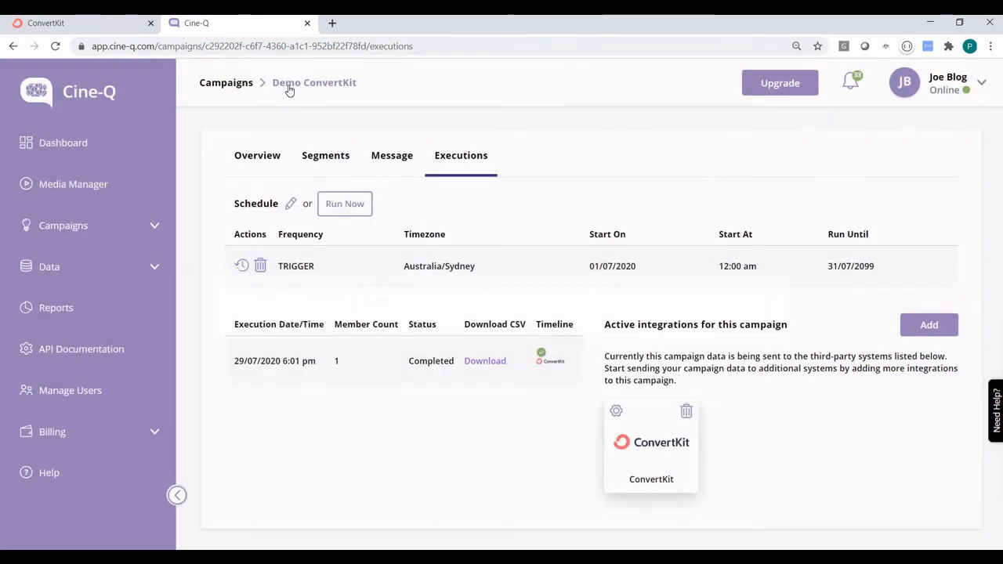
# Open the newest ConvertKit subscriber and check the Cine-Q fields on their profile.
pyautogui.click(92, 24)
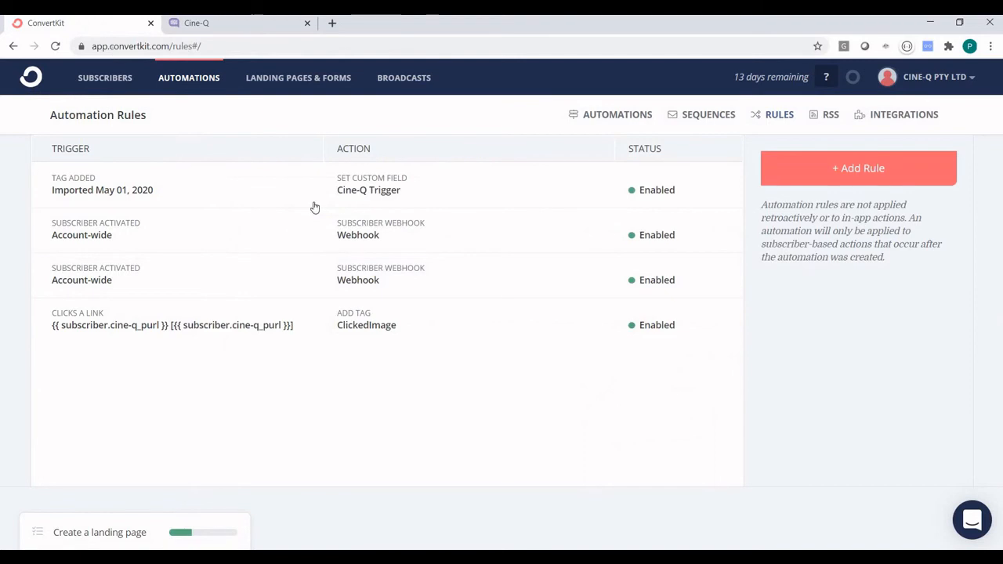
pyautogui.click(124, 74)
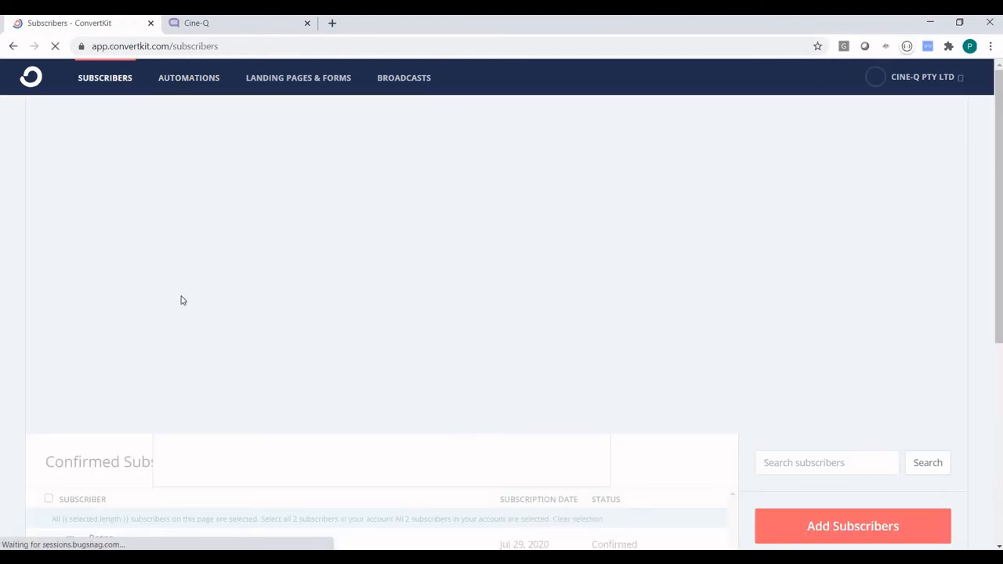
pyautogui.scroll(-5, 181, 300)
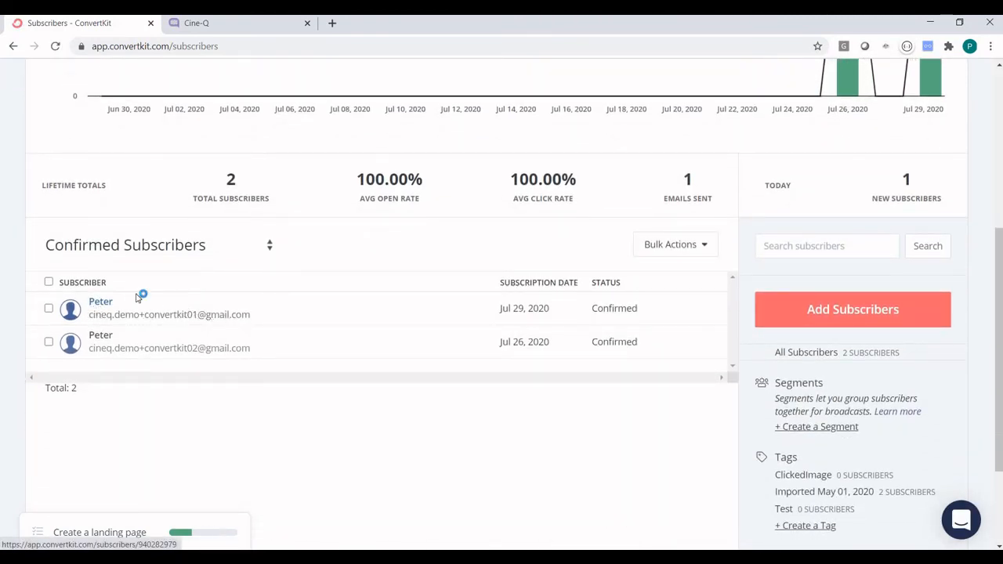
pyautogui.click(104, 301)
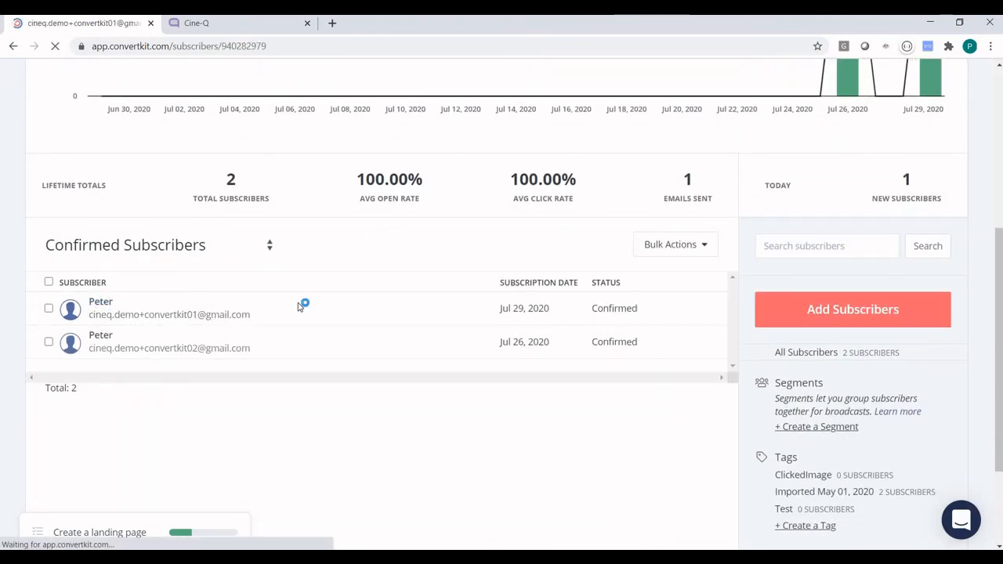
pyautogui.scroll(-2, 245, 306)
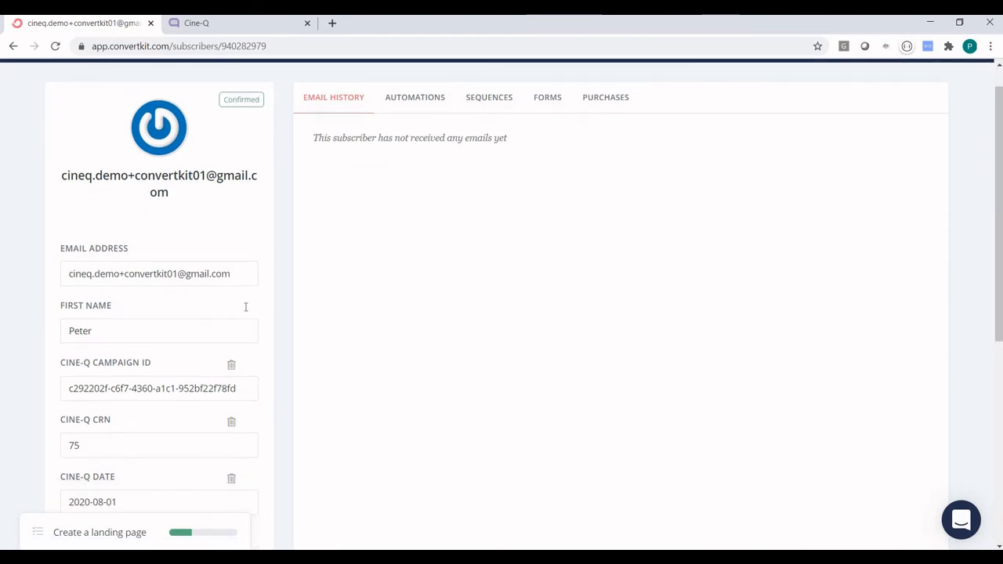
pyautogui.scroll(-1, 245, 307)
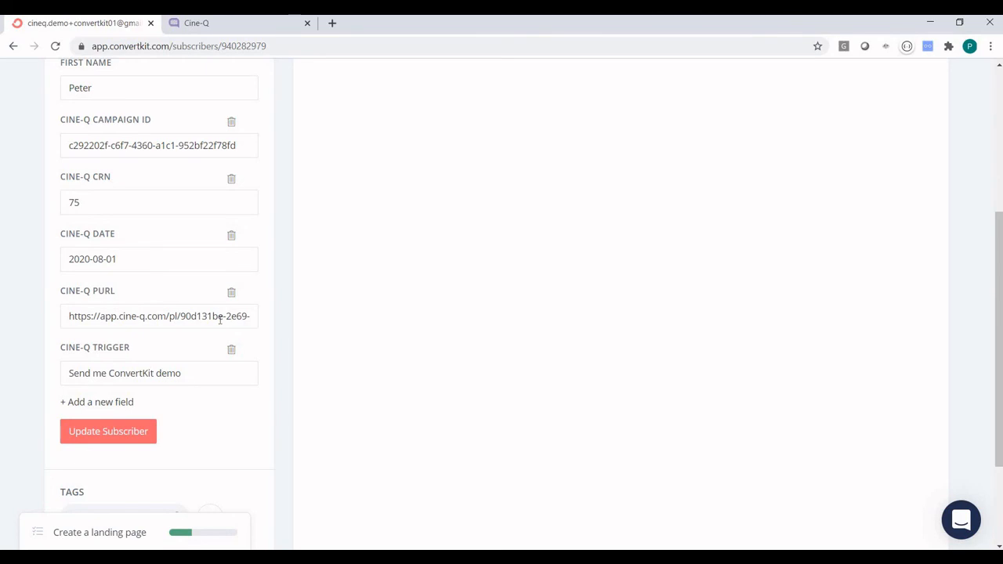
pyautogui.scroll(4, 220, 318)
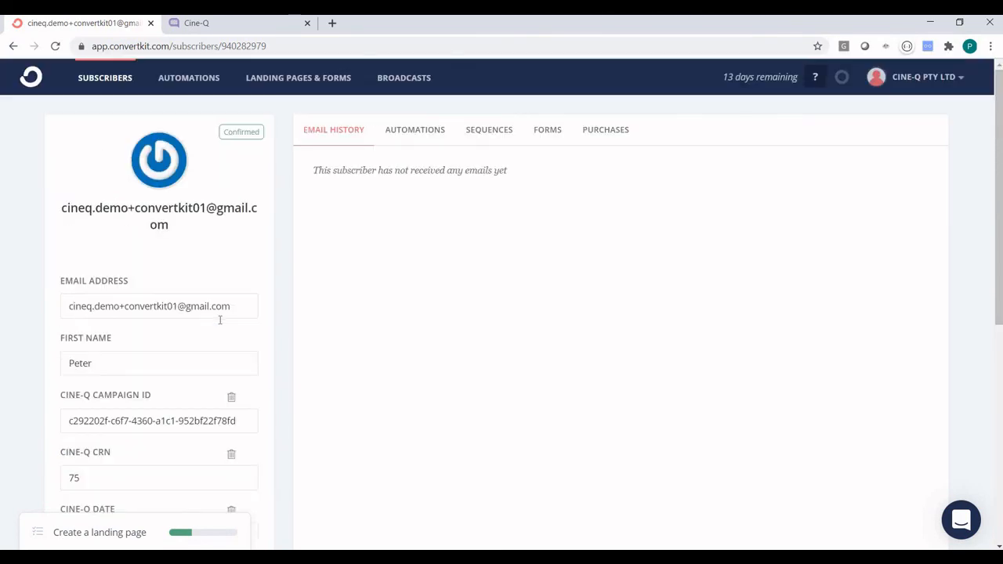
# Open the Cine-Q Demo Email step of the subscriber's Send Cine-Q Demo automation.
pyautogui.click(433, 130)
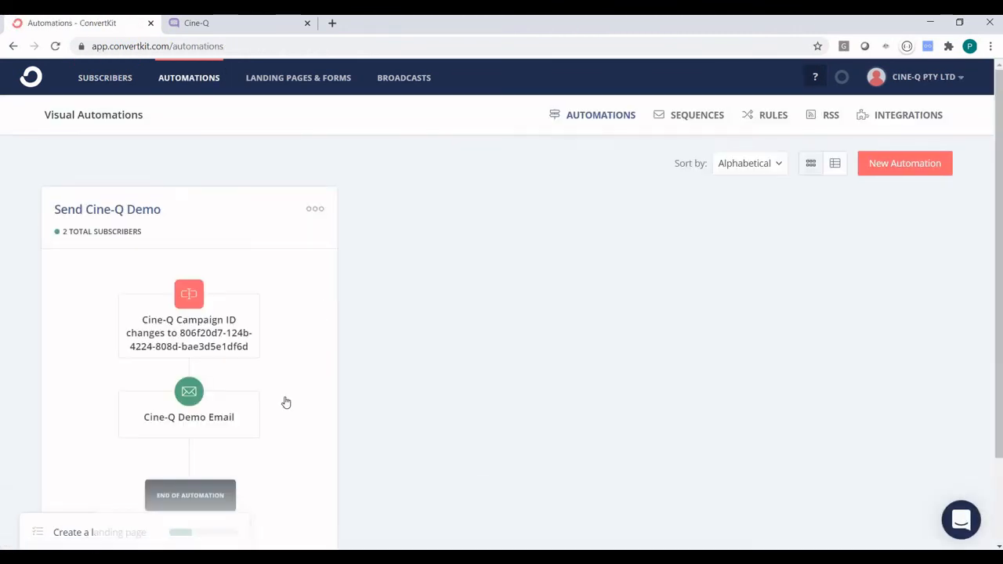
pyautogui.scroll(-1, 286, 402)
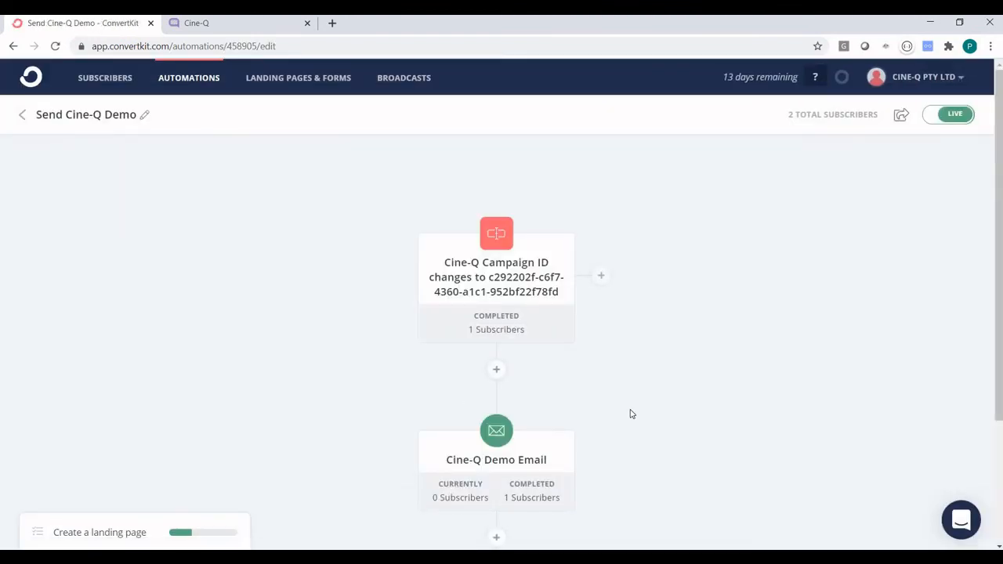
pyautogui.scroll(-2, 631, 414)
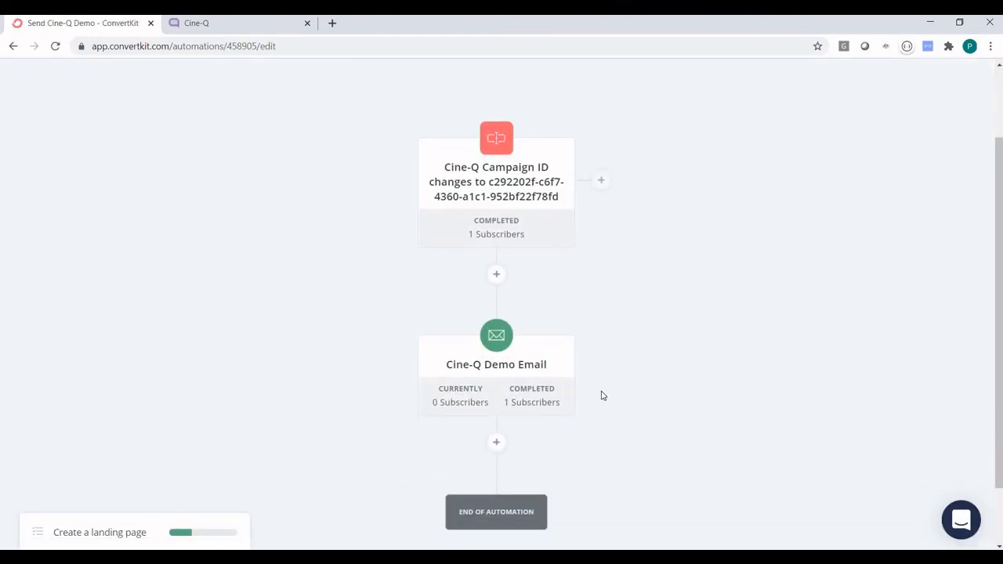
pyautogui.click(499, 383)
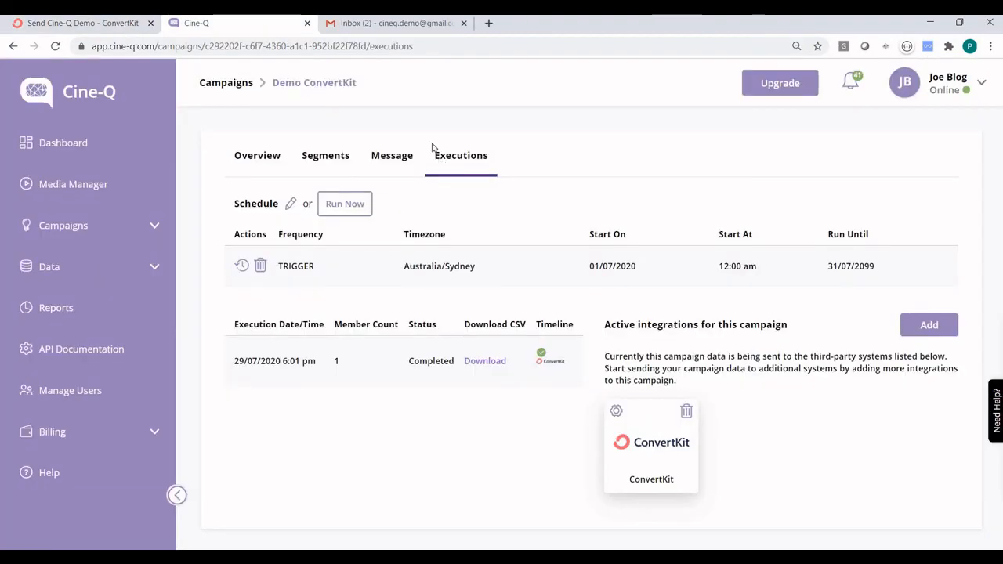
# Open the Cine-Q Demo email in Gmail and play its personalised renewal video.
pyautogui.click(373, 27)
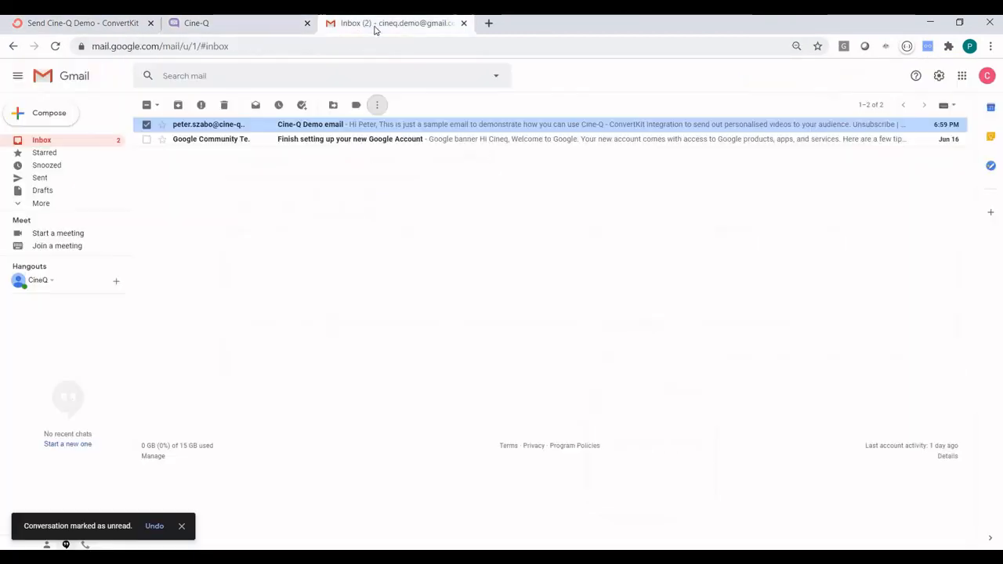
pyautogui.click(462, 127)
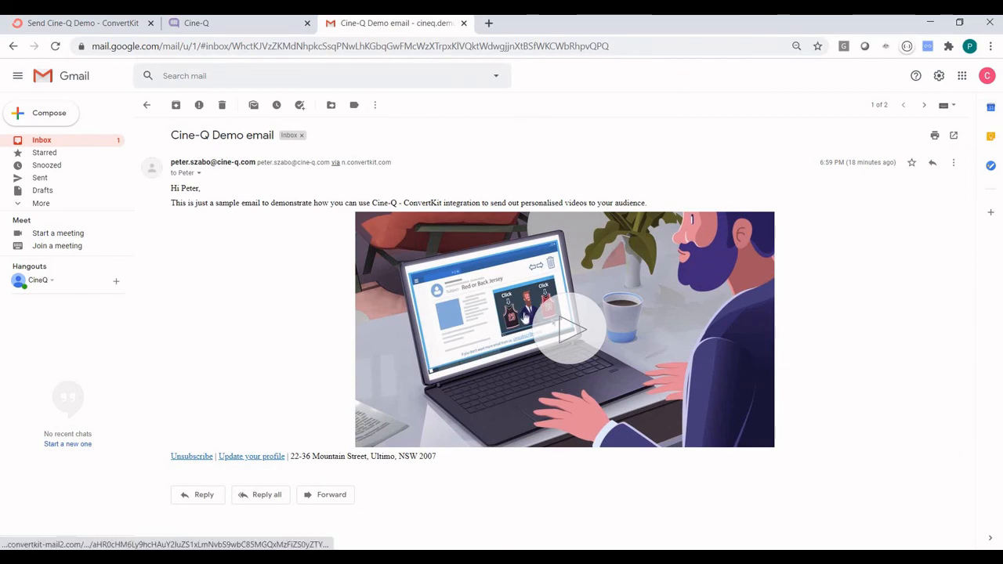
pyautogui.click(575, 327)
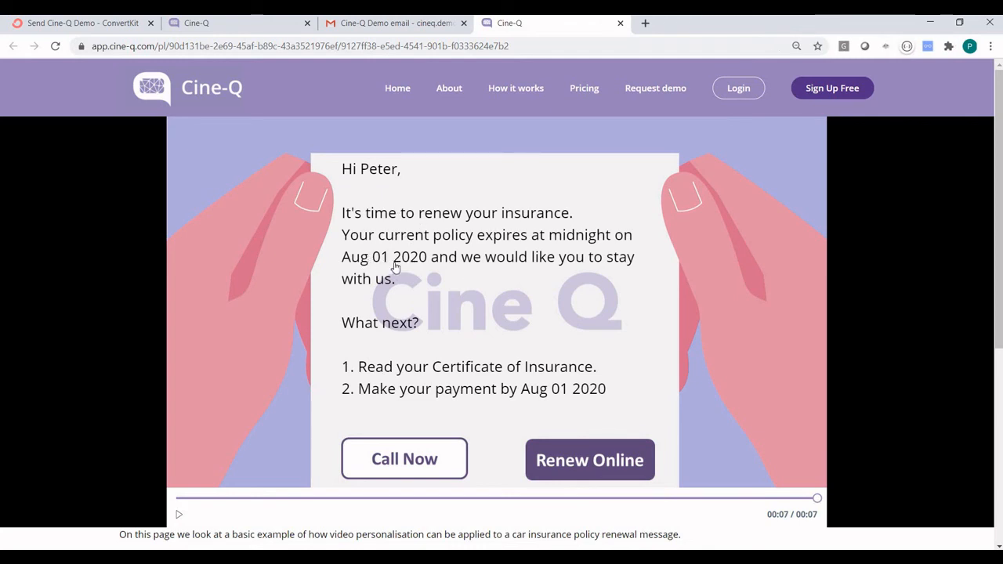
# Follow the video's Renew Online link to Cine-Q's homepage, then return to the ConvertKit email editor.
pyautogui.click(574, 452)
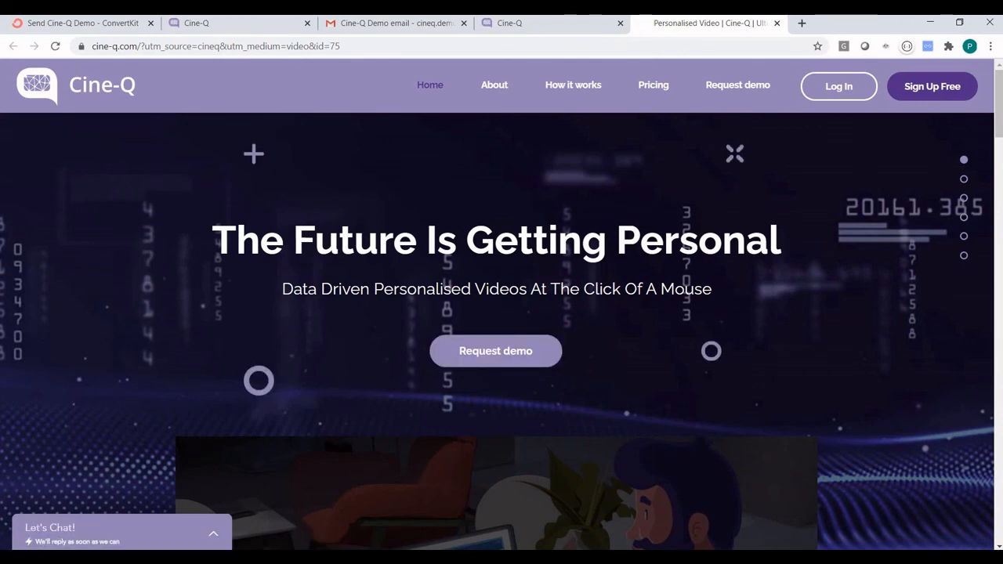
pyautogui.click(94, 26)
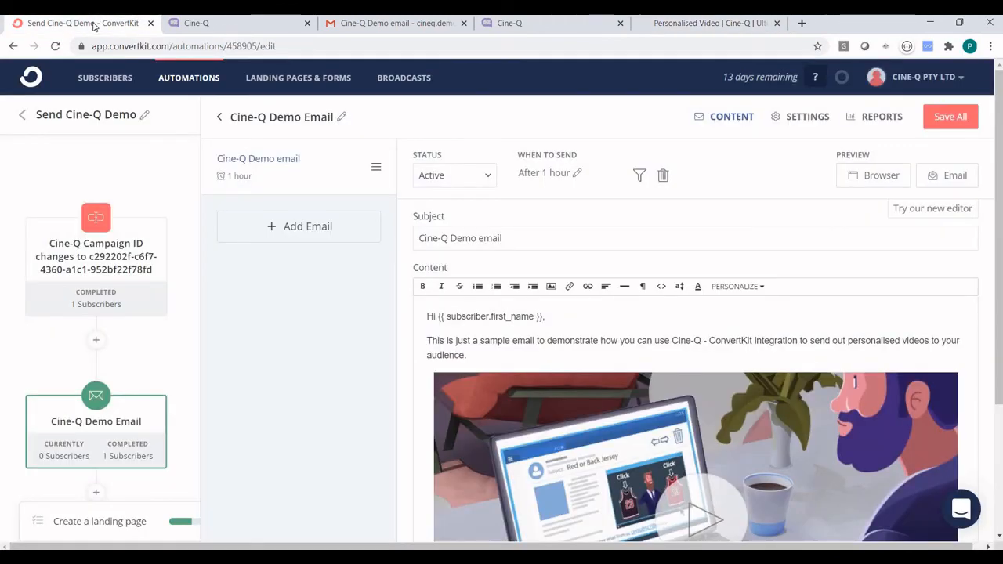